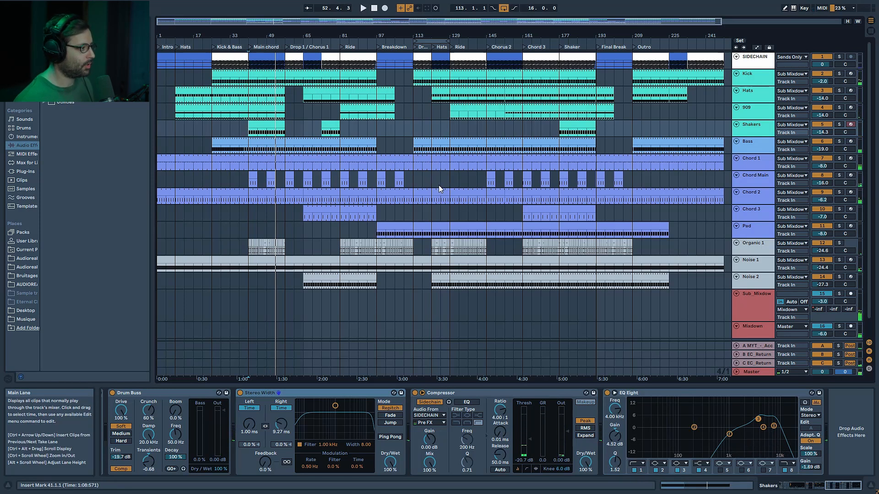
Play the full arrangement from bar 129 at the start of the Ride section and stop playback
{"action": "left_click", "coordinate": [446, 183]}
{"action": "key", "text": "space"}
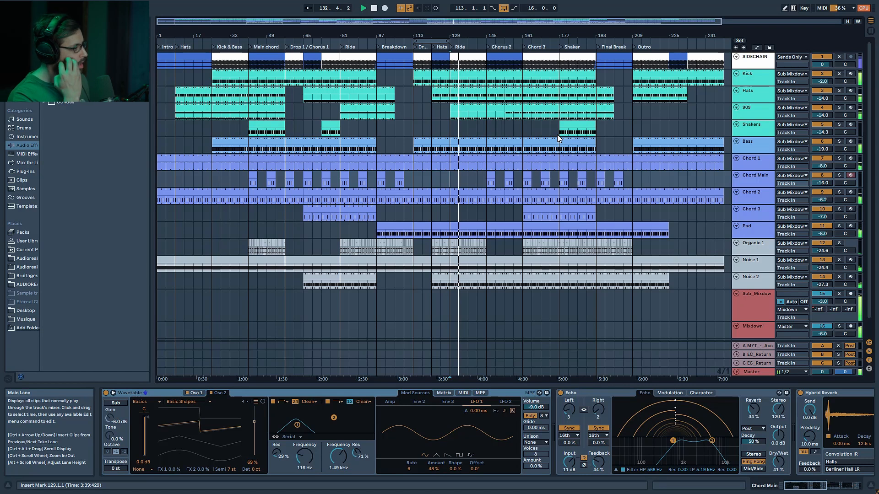
{"action": "left_click", "coordinate": [374, 9]}
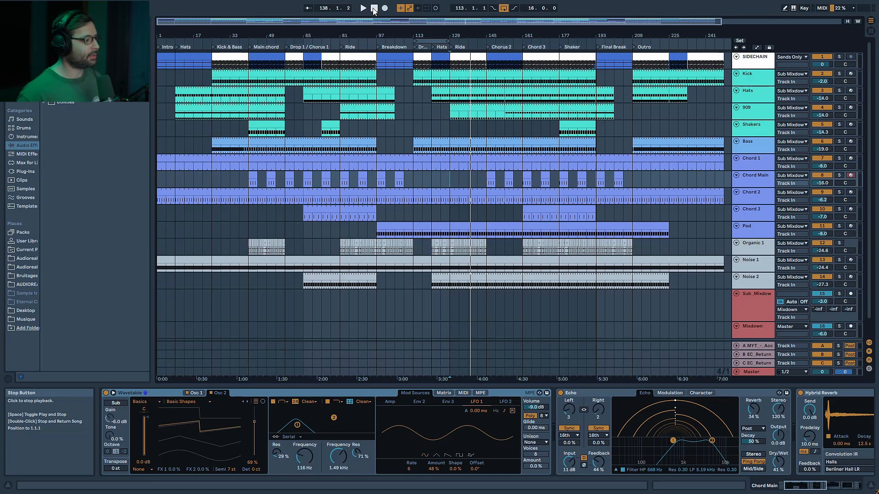
Audition the soloed chord tracks from the Breakdown at bar 97 and from the Kick & Bass section at bar 25
{"action": "left_click", "coordinate": [405, 192]}
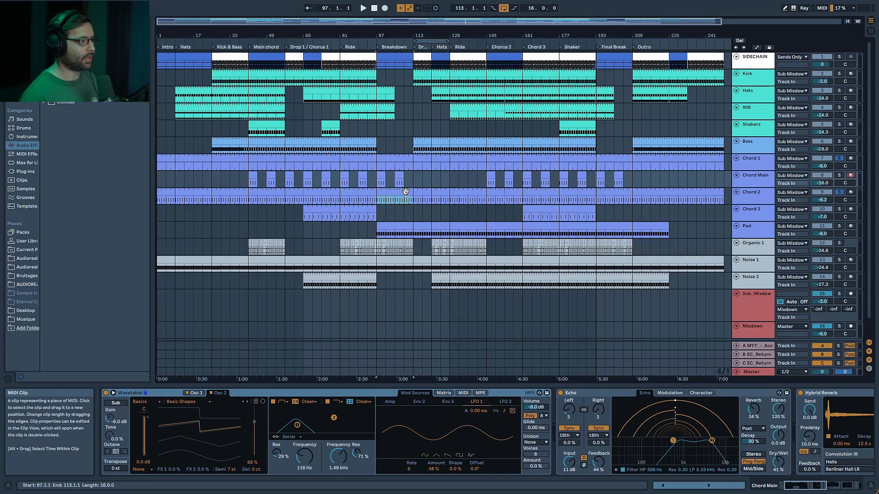
{"action": "key", "text": "space"}
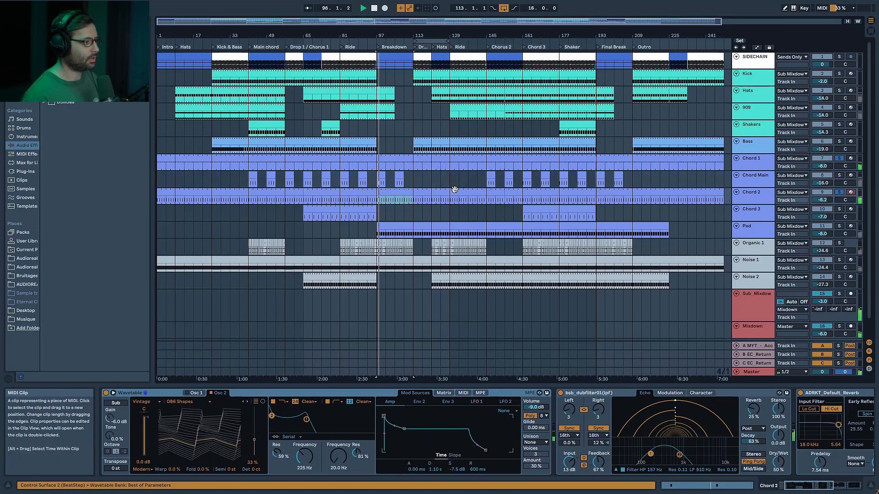
{"action": "left_click", "coordinate": [224, 194]}
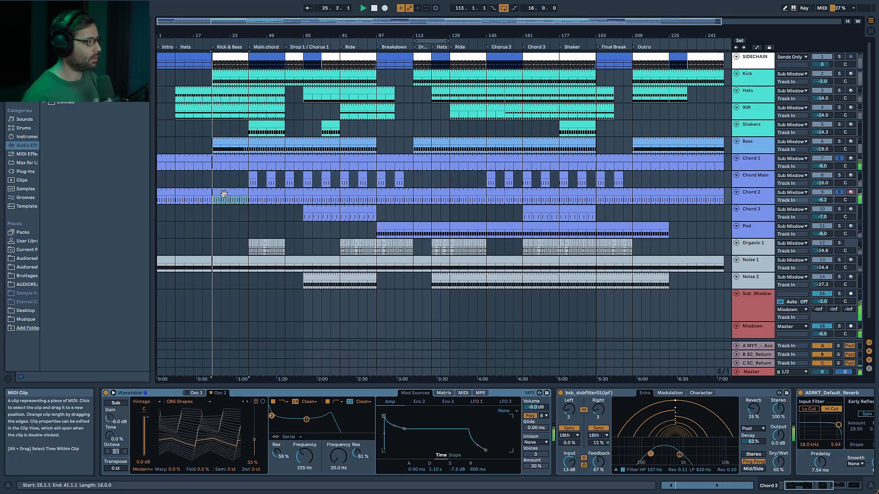
{"action": "key", "text": "space"}
Solo the Chord Main track and audition its clip at bar 57
{"action": "left_click", "coordinate": [839, 176]}
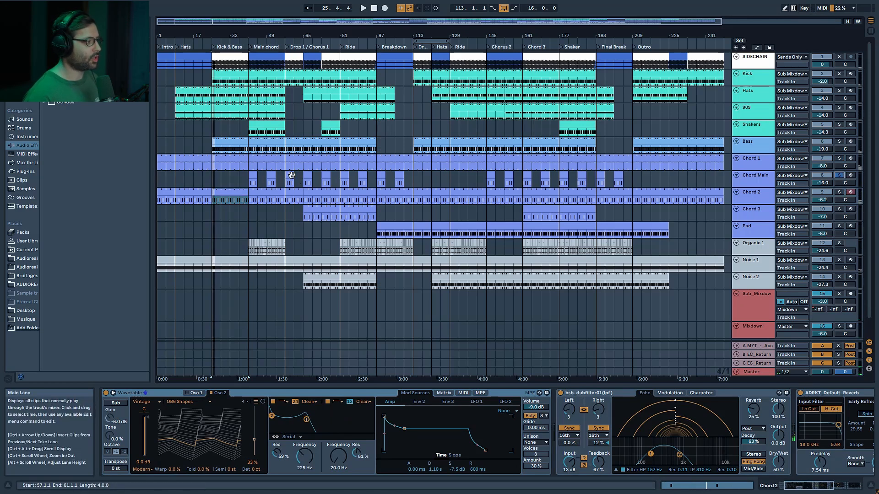
{"action": "left_click", "coordinate": [291, 176]}
{"action": "key", "text": "space"}
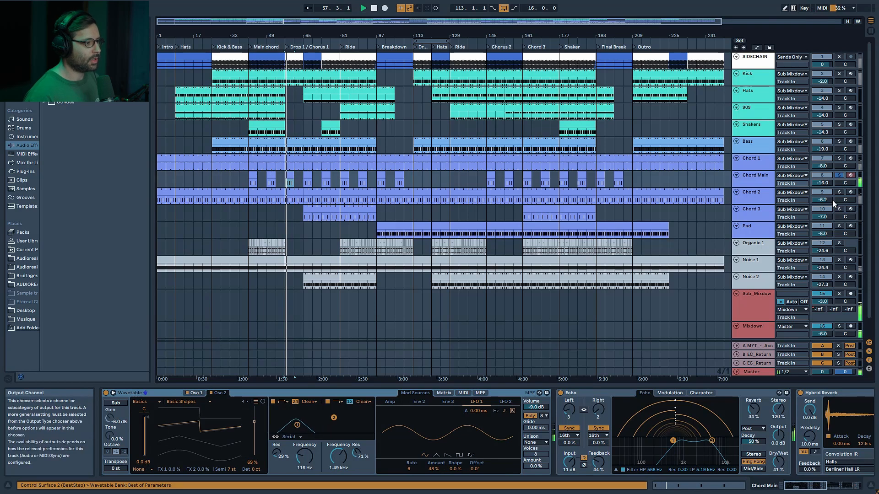
{"action": "key", "text": "space"}
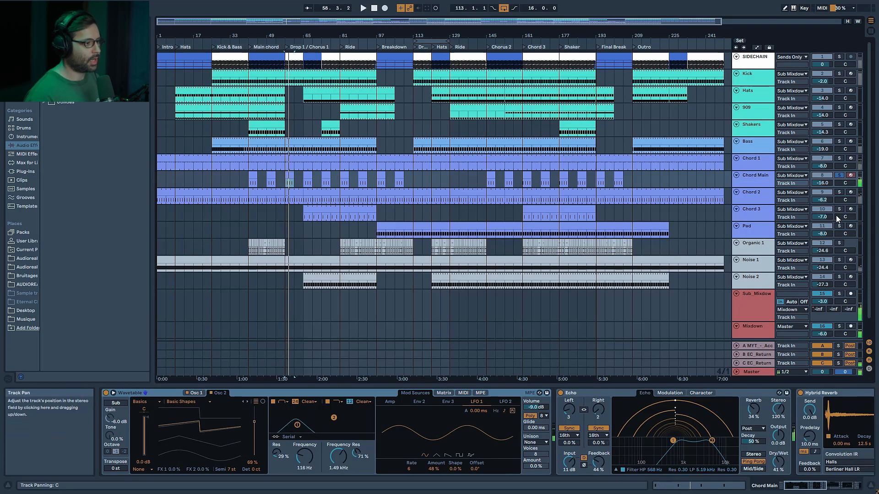
Solo the Chord 3 track and audition its clip from bar 65
{"action": "left_click", "coordinate": [839, 209]}
{"action": "left_click", "coordinate": [308, 211]}
{"action": "key", "text": "space"}
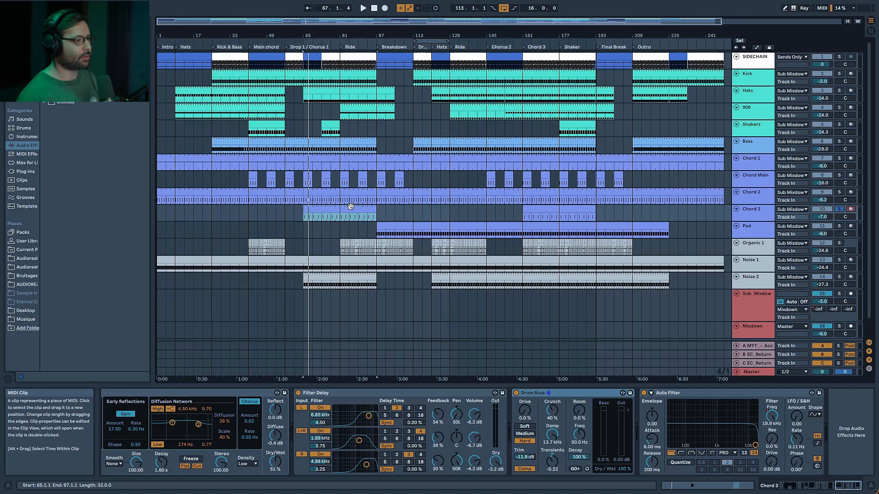
Solo the Pad track, audition it from bar 113, and turn its solo off again
{"action": "left_click", "coordinate": [516, 224]}
{"action": "left_click", "coordinate": [437, 238]}
{"action": "key", "text": "space"}
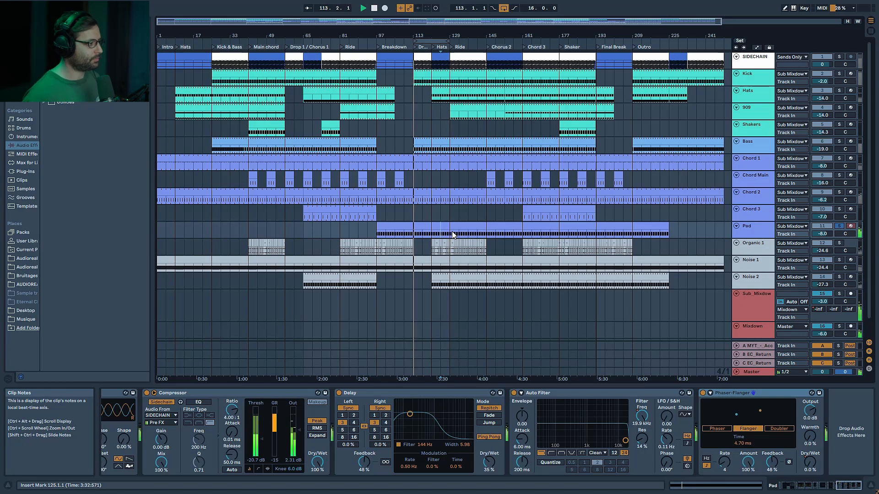
{"action": "key", "text": "space"}
{"action": "left_click", "coordinate": [840, 225]}
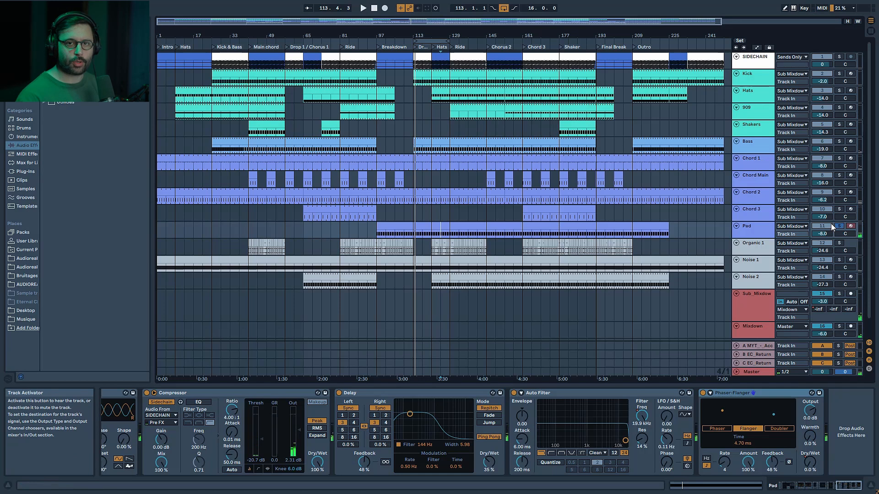
{"action": "left_click", "coordinate": [840, 226]}
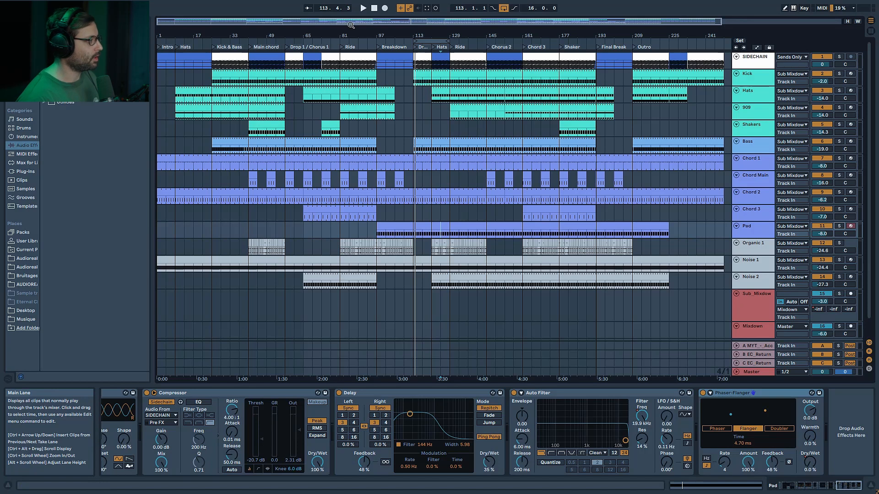
Zoom the arrangement in to about the first 101 bars and play it from the start
{"action": "left_click_drag", "start_coordinate": [352, 21], "coordinate": [332, 50]}
{"action": "left_click_drag", "start_coordinate": [397, 36], "coordinate": [596, 36]}
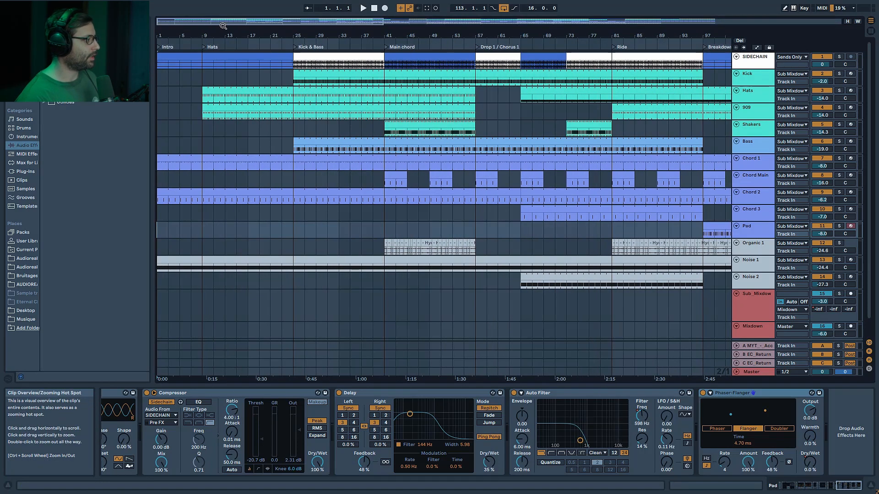
{"action": "left_click_drag", "start_coordinate": [248, 21], "coordinate": [248, 21]}
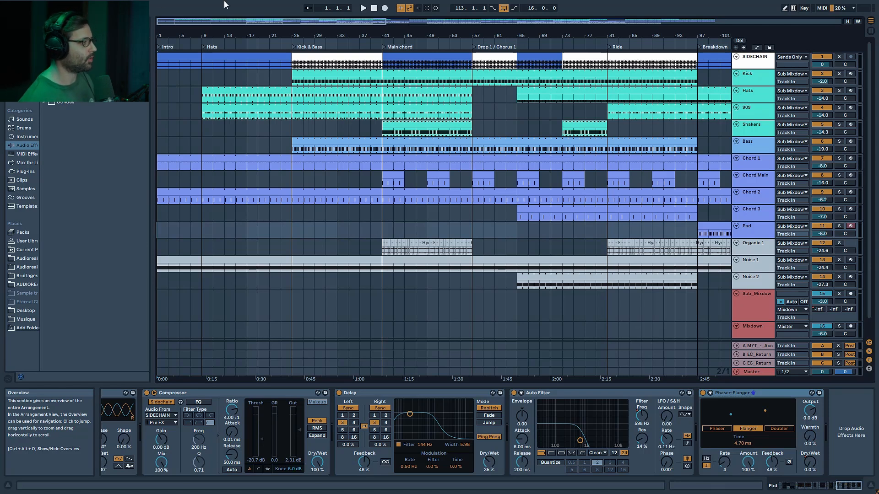
{"action": "left_click", "coordinate": [363, 8]}
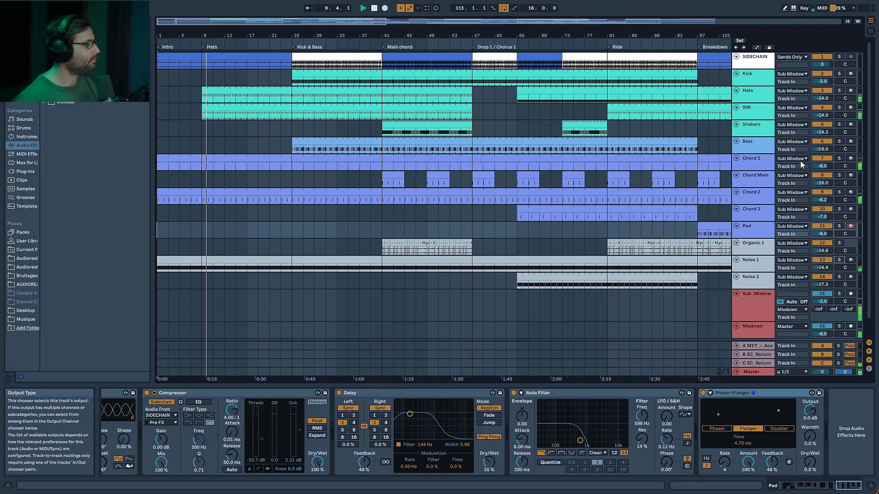
Display the device chain of the Mixdown track and that of the Chord 1 track during playback
{"action": "left_click", "coordinate": [755, 327]}
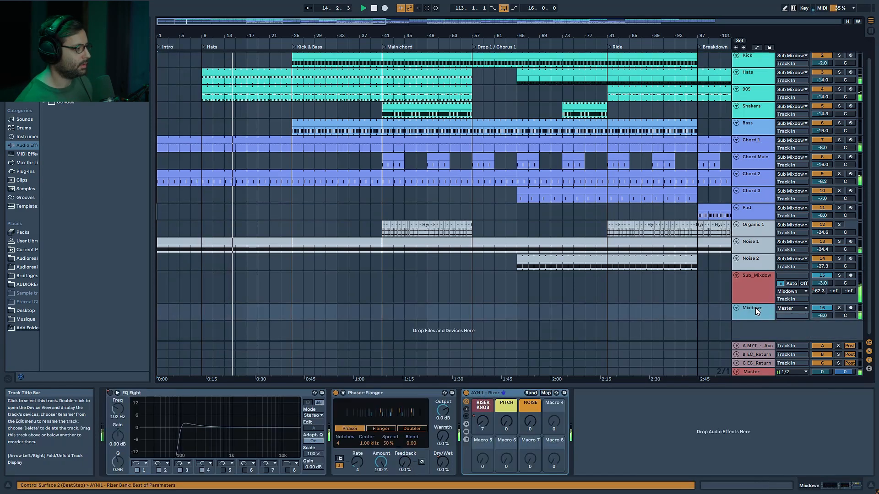
{"action": "double_click", "coordinate": [755, 309]}
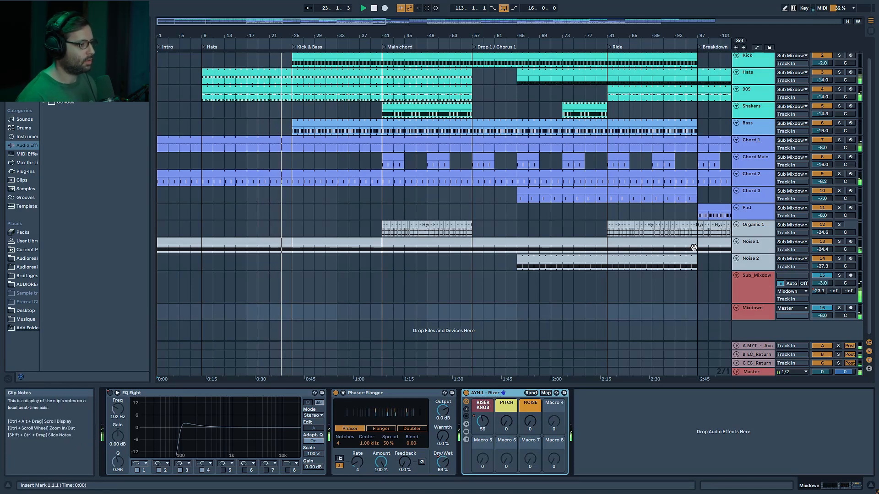
{"action": "scroll", "coordinate": [389, 225], "scroll_direction": "up", "scroll_amount": 1}
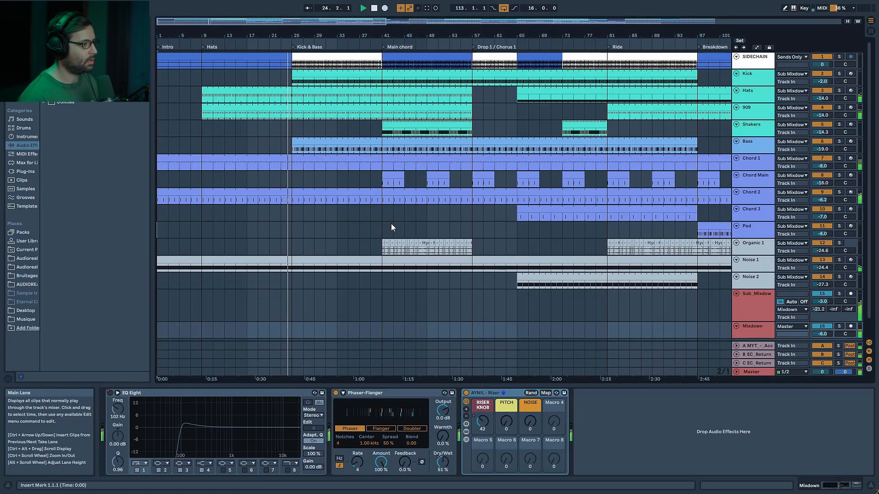
{"action": "left_click", "coordinate": [765, 158]}
{"action": "left_click_drag", "start_coordinate": [823, 486], "coordinate": [756, 486]}
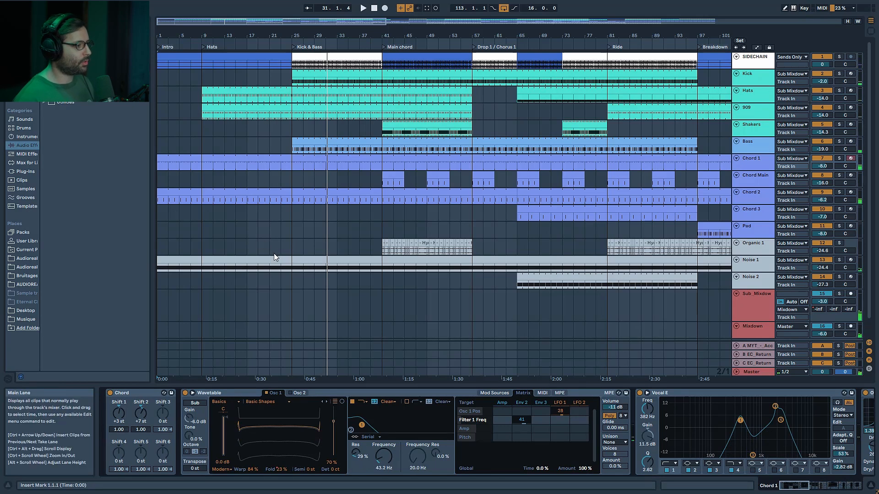
Show the arrangement's automation and fold the Chord 1 track to reach the Mixdown track's lanes and devices
{"action": "scroll", "coordinate": [265, 296], "scroll_direction": "down", "scroll_amount": 1}
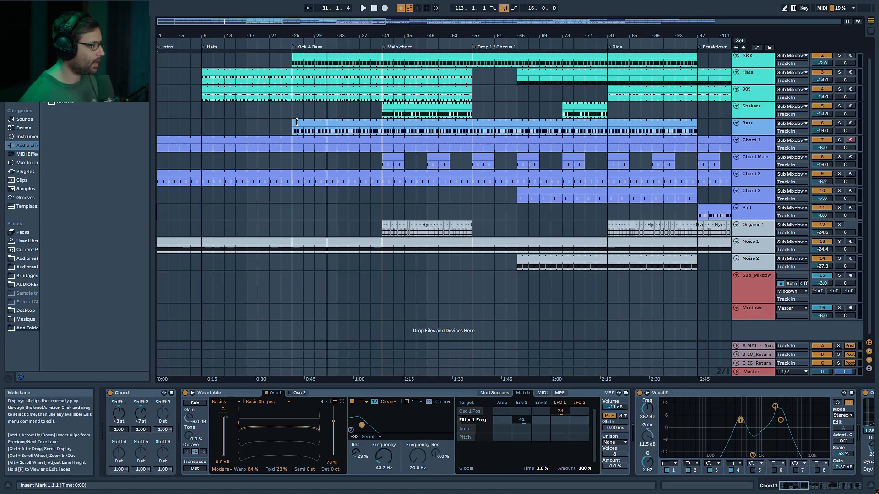
{"action": "key", "text": "a"}
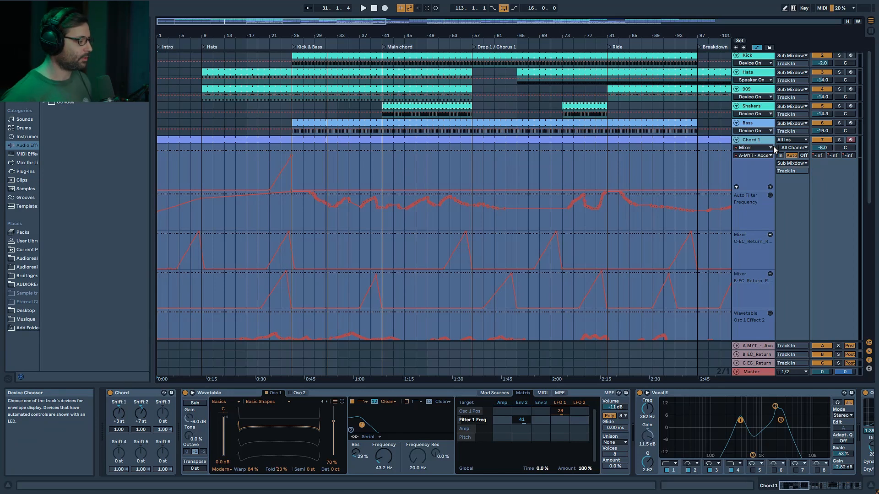
{"action": "left_click", "coordinate": [736, 140]}
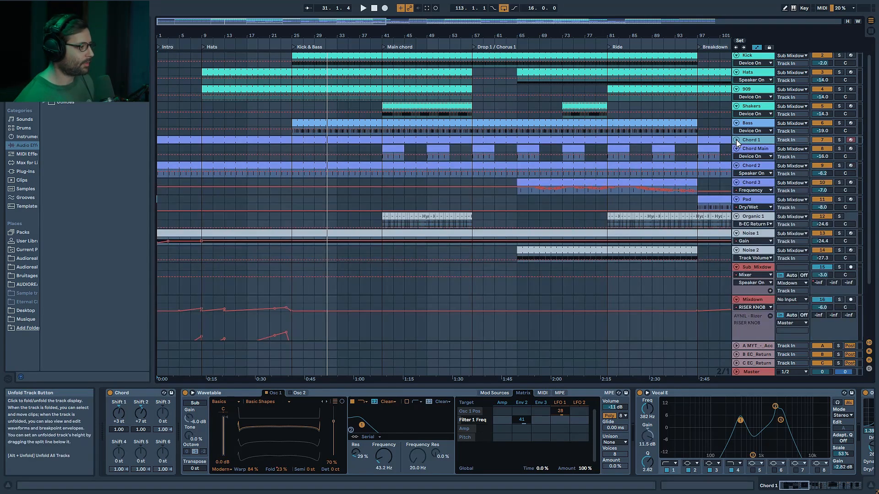
{"action": "left_click", "coordinate": [753, 298]}
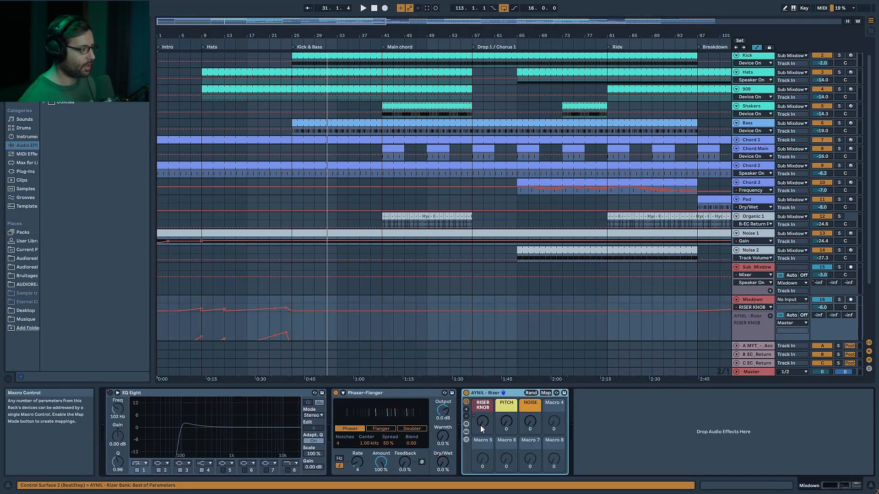
Play from the start while turning up the RISER KNOB macro of the Rizer rack on the Mixdown track
{"action": "key", "text": "space"}
{"action": "mouse_move", "coordinate": [481, 424]}
{"action": "left_mouse_down"}
{"action": "mouse_move", "coordinate": [482, 402]}
{"action": "mouse_move", "coordinate": [482, 410]}
{"action": "left_mouse_up"}
{"action": "key", "text": "space"}
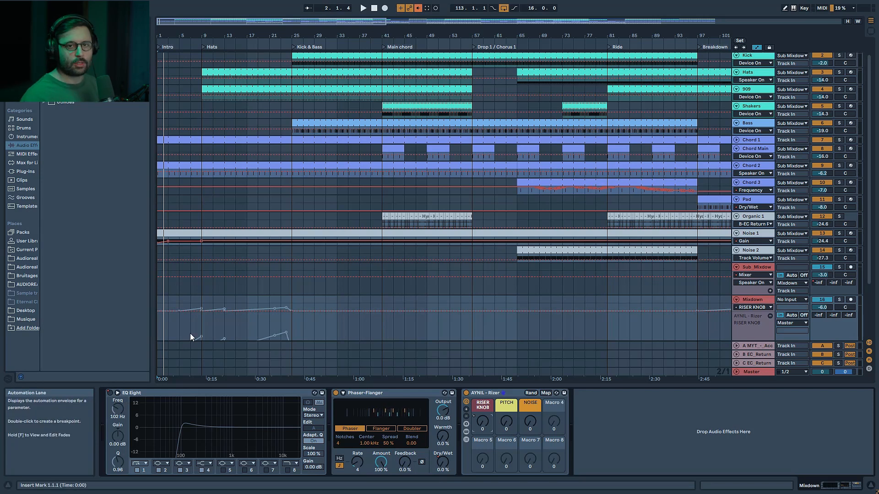
Play from bar 51 with the overridden automation re-enabled to check the Mixdown track's EQ Eight Device On envelope
{"action": "left_click", "coordinate": [110, 393]}
{"action": "left_click", "coordinate": [439, 256]}
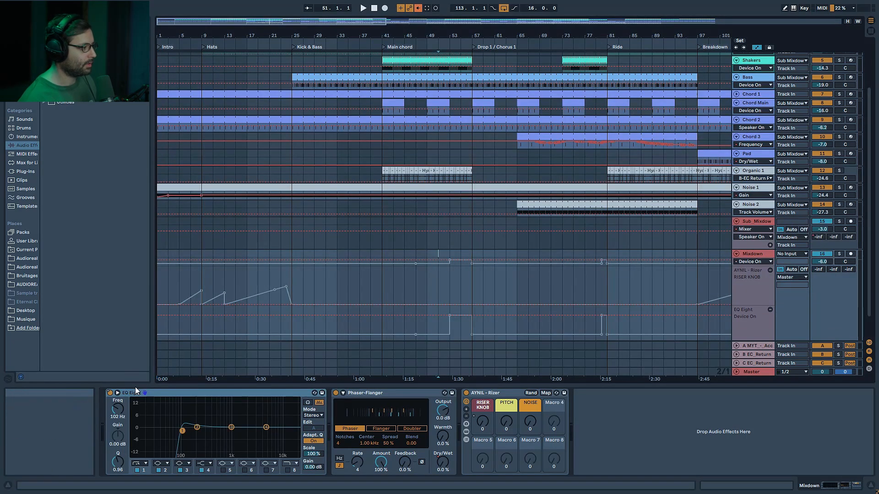
{"action": "key", "text": "space"}
{"action": "left_click", "coordinate": [418, 8]}
{"action": "scroll", "coordinate": [487, 268], "scroll_direction": "up", "scroll_amount": 3}
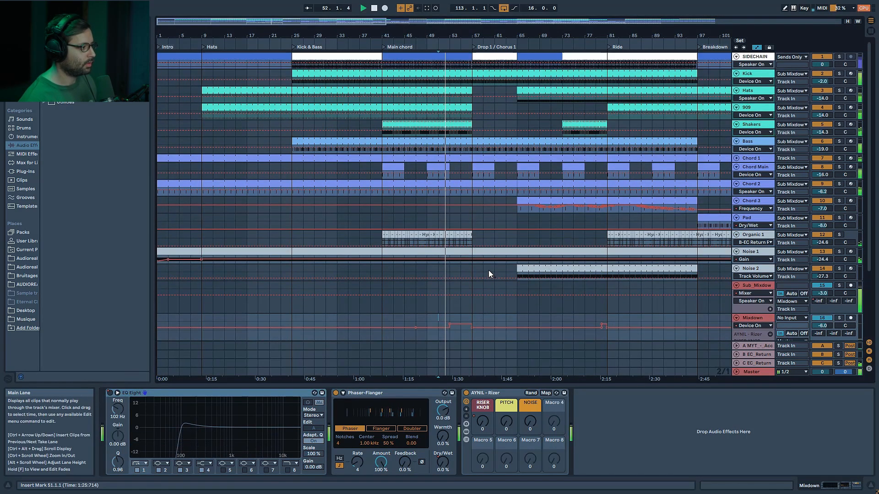
{"action": "scroll", "coordinate": [482, 320], "scroll_direction": "down", "scroll_amount": 3}
{"action": "scroll", "coordinate": [481, 293], "scroll_direction": "down", "scroll_amount": 1}
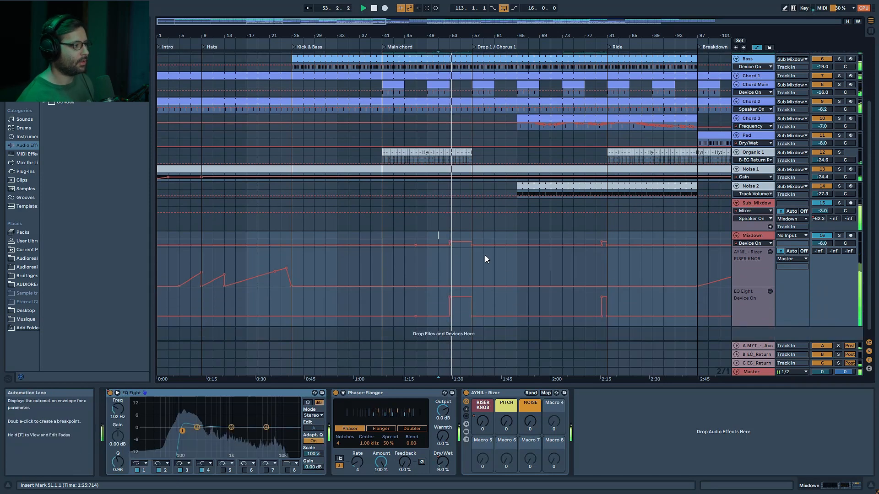
{"action": "scroll", "coordinate": [479, 244], "scroll_direction": "up", "scroll_amount": 4}
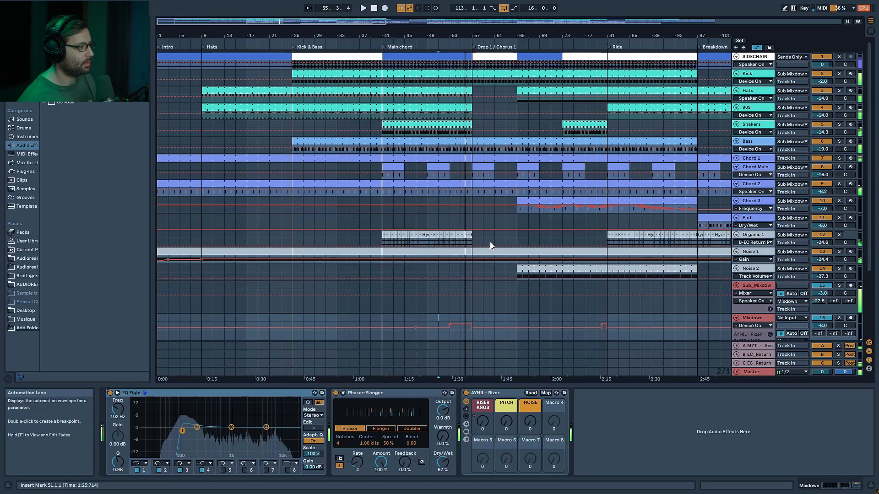
{"action": "scroll", "coordinate": [485, 261], "scroll_direction": "down", "scroll_amount": 2}
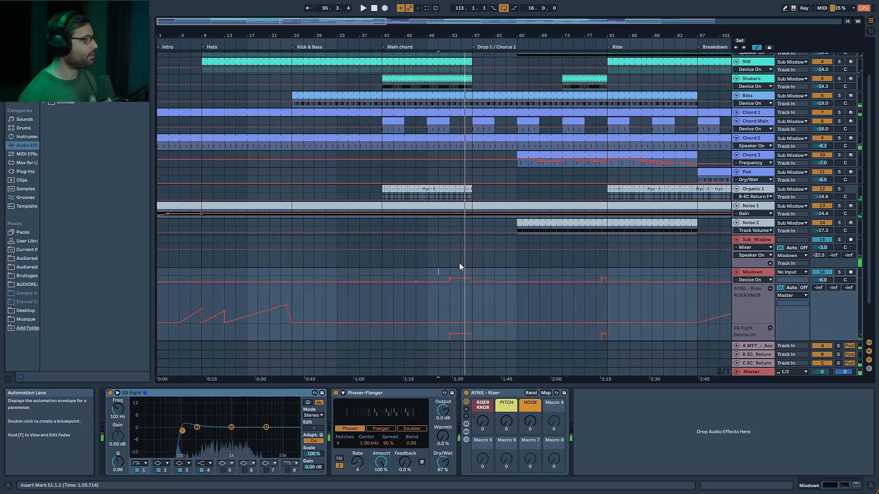
{"action": "scroll", "coordinate": [471, 271], "scroll_direction": "up", "scroll_amount": 2}
Play the arrangement from the Kick & Bass section at bar 25 and hide the automation lanes
{"action": "left_click", "coordinate": [300, 82]}
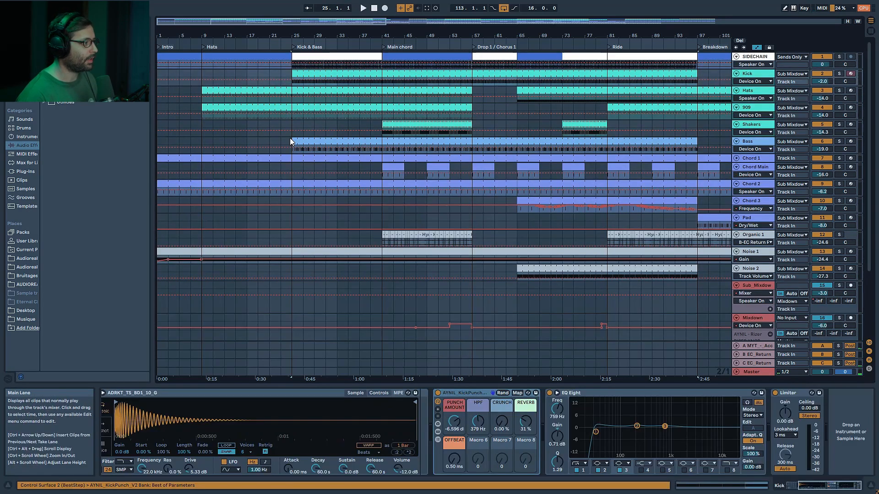
{"action": "left_click", "coordinate": [290, 139]}
{"action": "key", "text": "space"}
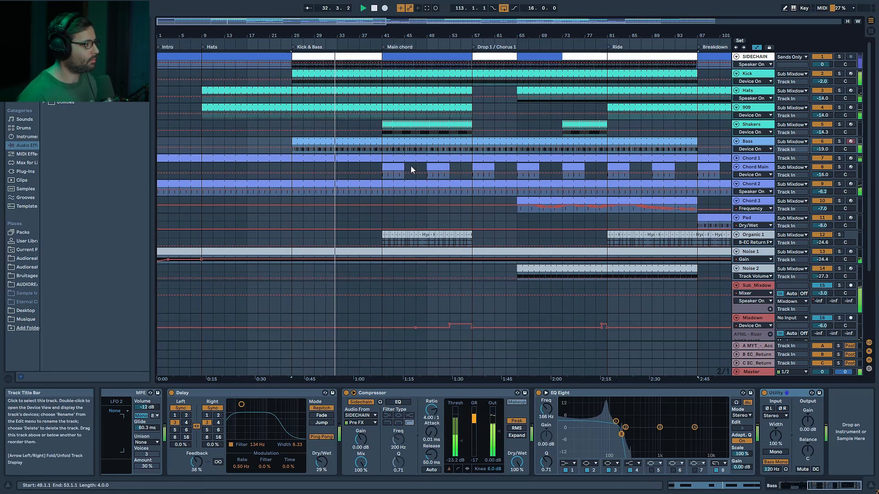
{"action": "scroll", "coordinate": [390, 174], "scroll_direction": "down", "scroll_amount": 3}
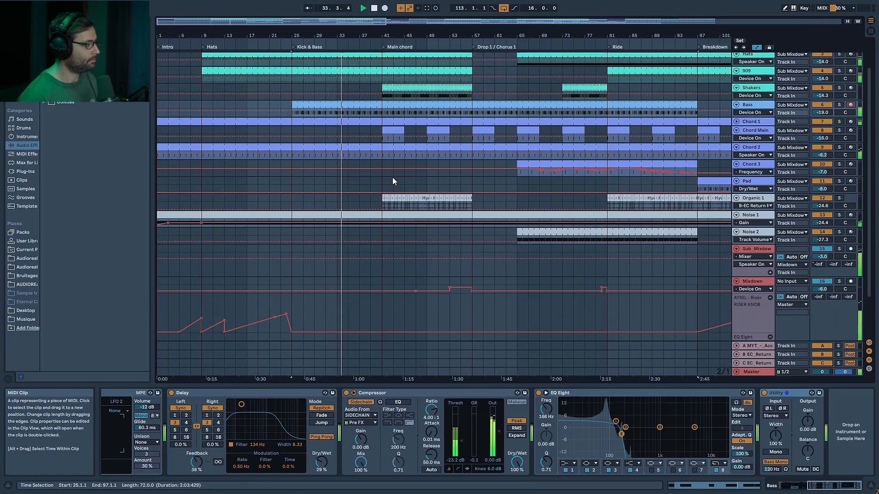
{"action": "scroll", "coordinate": [392, 181], "scroll_direction": "up", "scroll_amount": 3}
{"action": "key", "text": "a"}
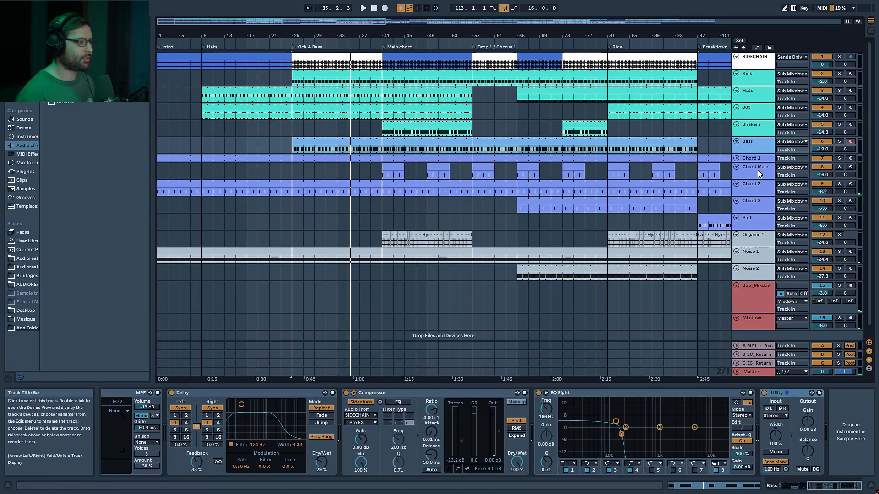
Solo the Organic 1 track and audition its first clip in the Main chord section
{"action": "left_click", "coordinate": [838, 235]}
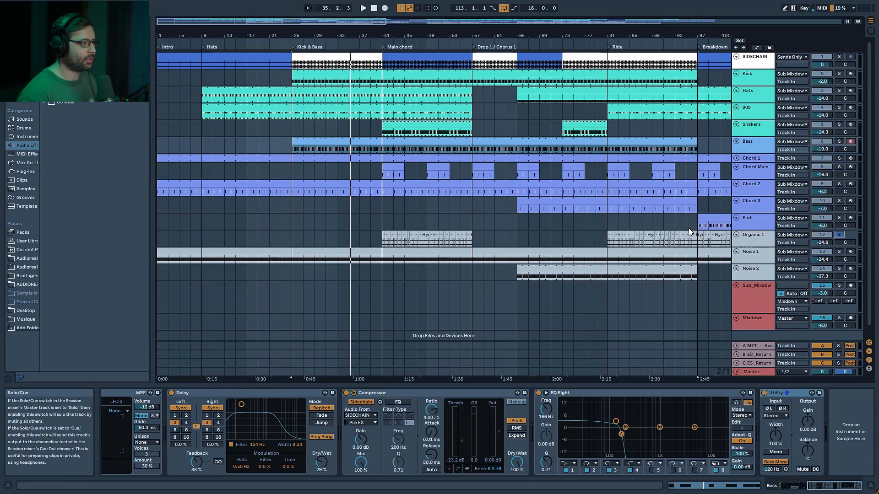
{"action": "left_click", "coordinate": [388, 240]}
{"action": "key", "text": "space"}
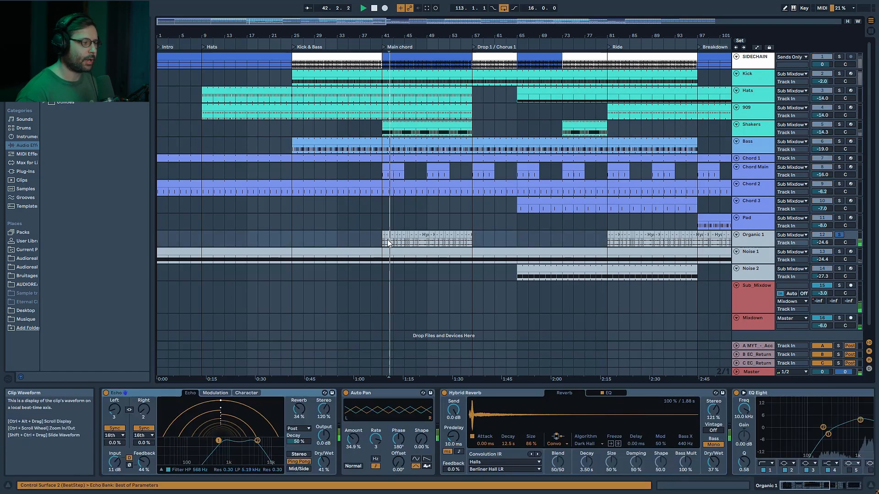
Clear the Organic 1 solo and play the arrangement from bar 37 into the Main chord section
{"action": "key", "text": "space"}
{"action": "left_click", "coordinate": [383, 223]}
{"action": "left_click", "coordinate": [839, 235]}
{"action": "left_click", "coordinate": [364, 217]}
{"action": "key", "text": "space"}
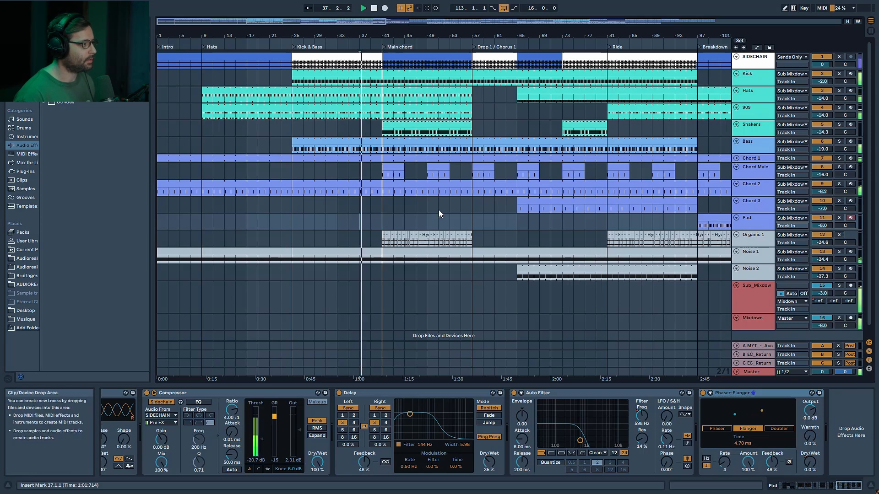
{"action": "scroll", "coordinate": [466, 206], "scroll_direction": "down", "scroll_amount": 1}
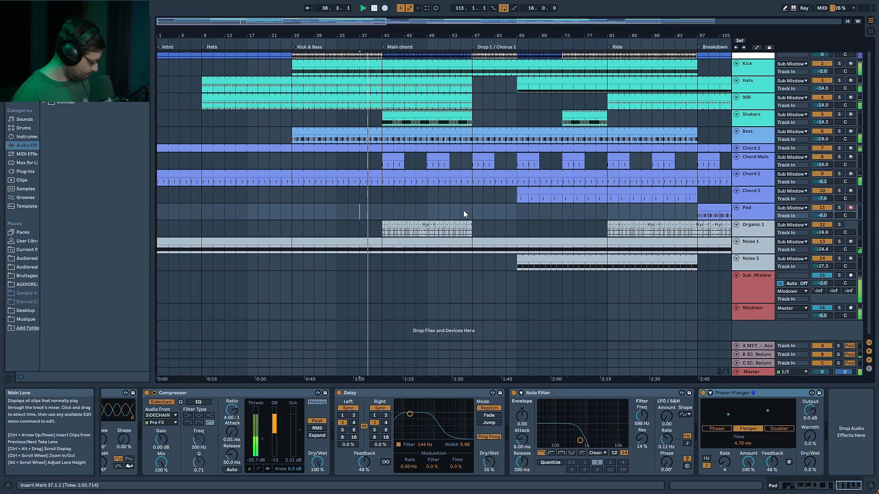
{"action": "key", "text": "a"}
{"action": "key", "text": "a"}
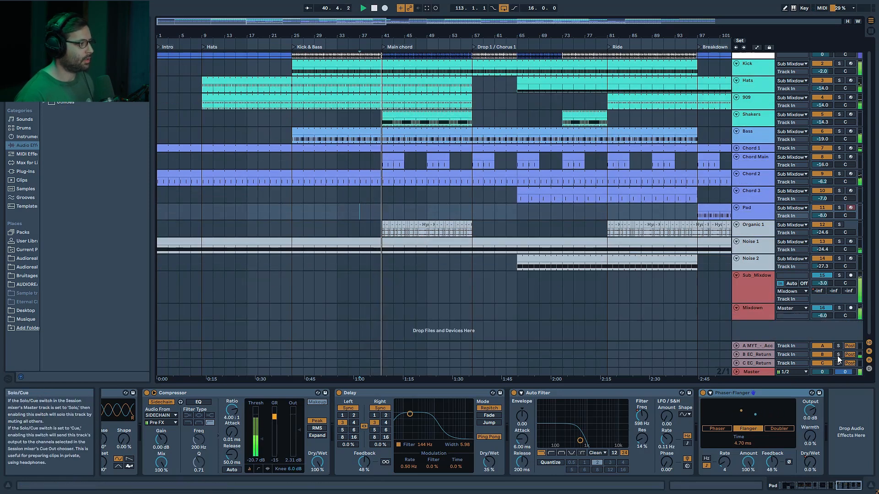
{"action": "scroll", "coordinate": [397, 196], "scroll_direction": "up", "scroll_amount": 1}
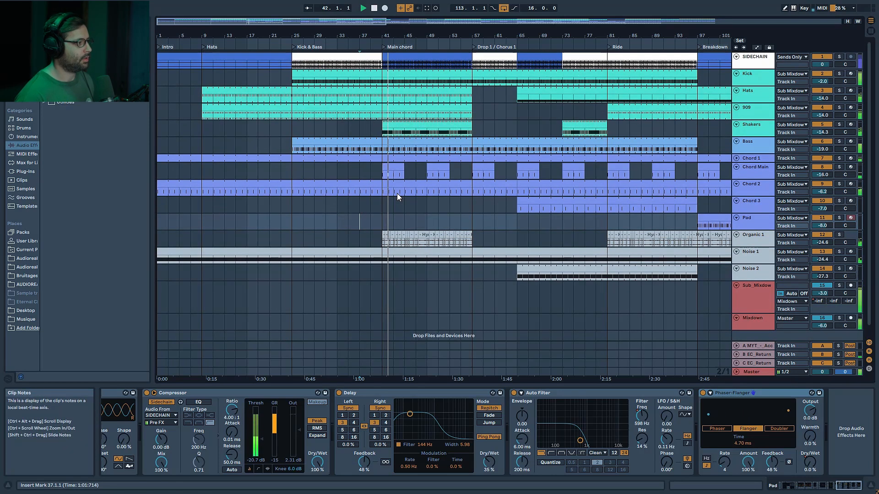
Audition the Chord Main, Organic 1 and Shakers tracks in turn by soloing each briefly during the Main chord section
{"action": "left_click", "coordinate": [839, 167]}
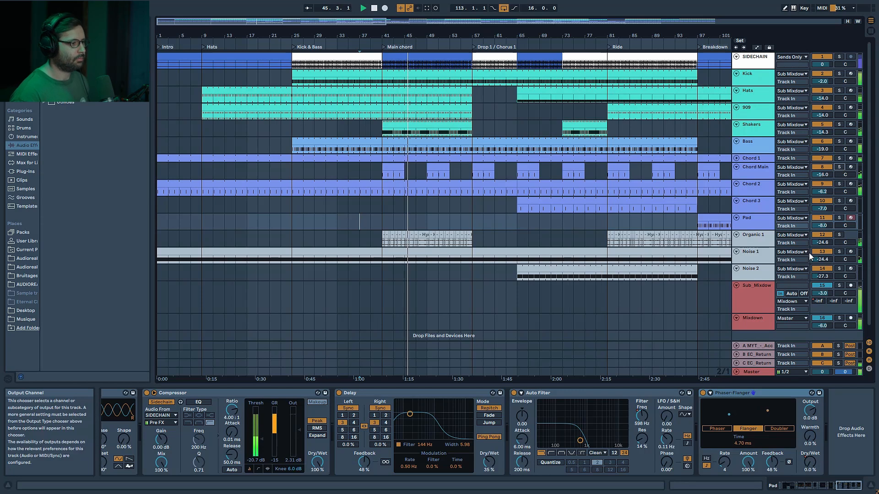
{"action": "left_click", "coordinate": [839, 234]}
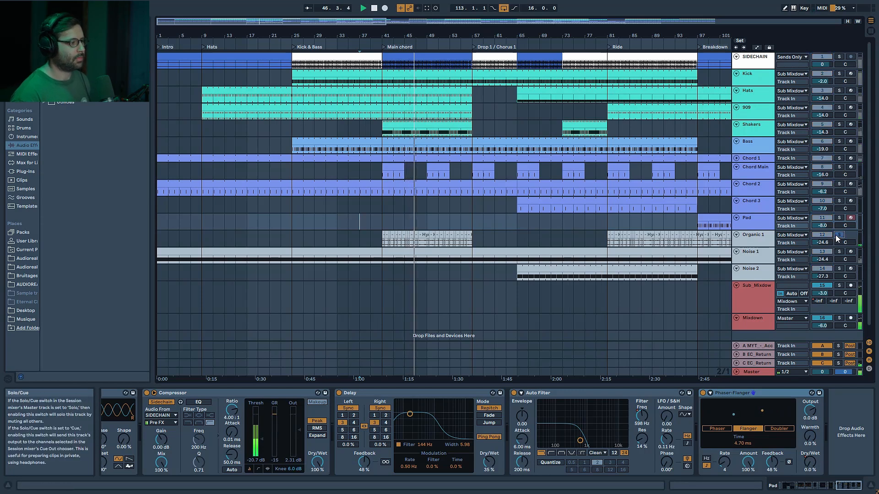
{"action": "left_click", "coordinate": [836, 235]}
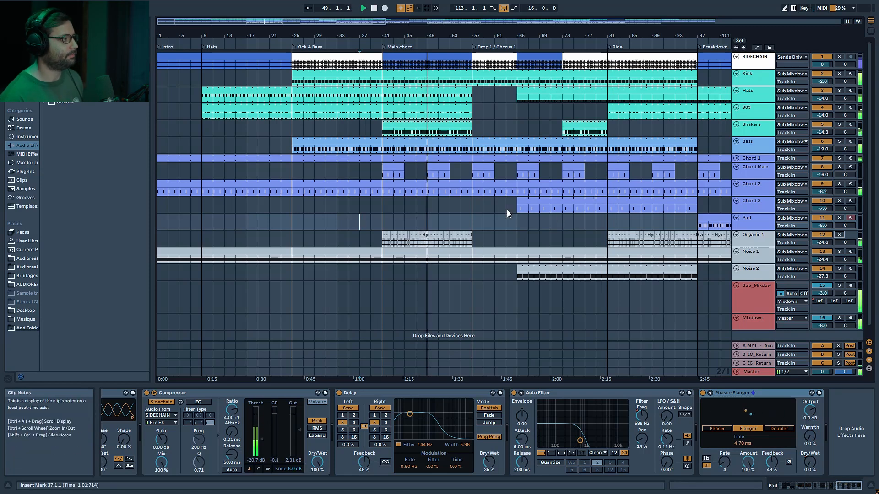
{"action": "left_click", "coordinate": [838, 125]}
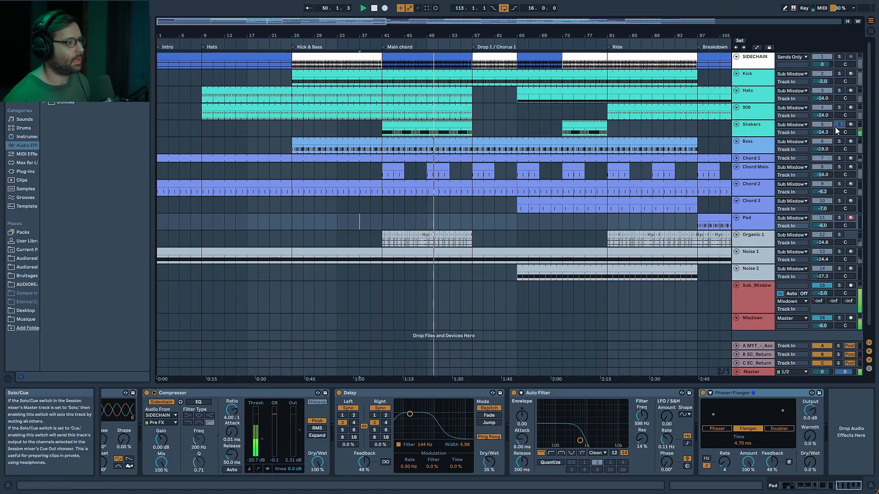
{"action": "left_click", "coordinate": [839, 125]}
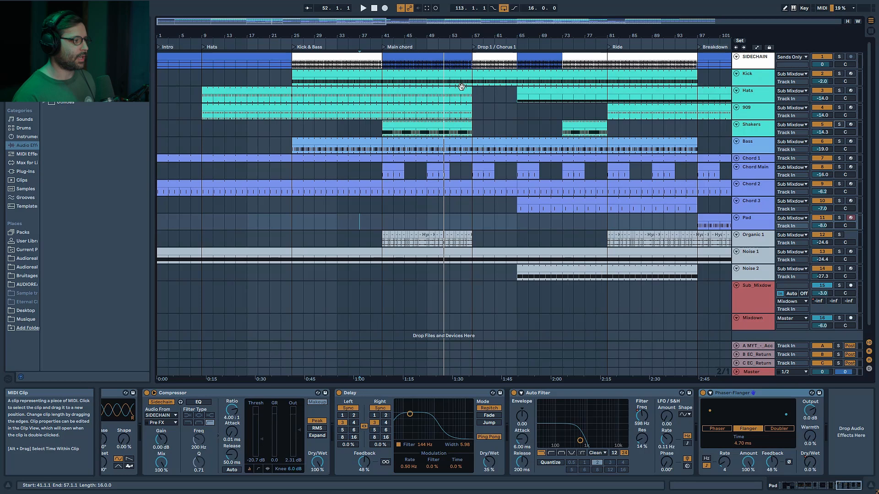
Play from bar 51 and check the Mixdown track's Device On automation leading into Drop 1 / Chorus 1, then hide the automation lanes
{"action": "left_click", "coordinate": [438, 207]}
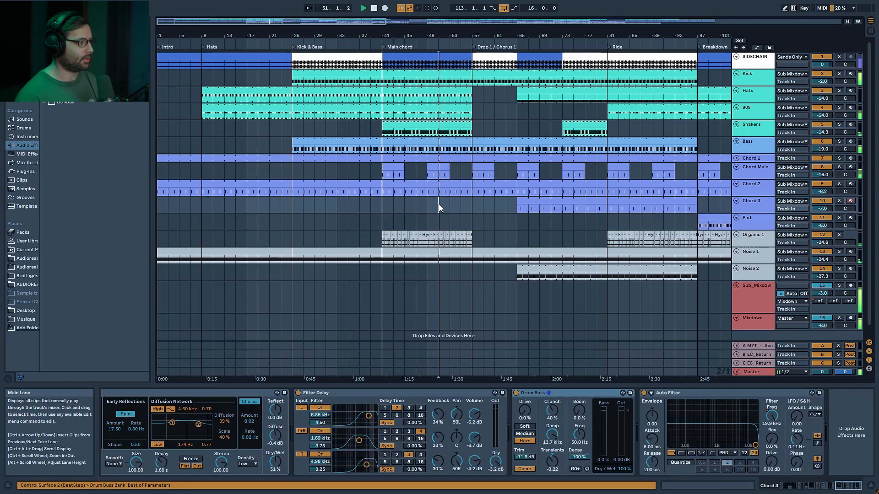
{"action": "key", "text": "space"}
{"action": "scroll", "coordinate": [534, 219], "scroll_direction": "down", "scroll_amount": 1}
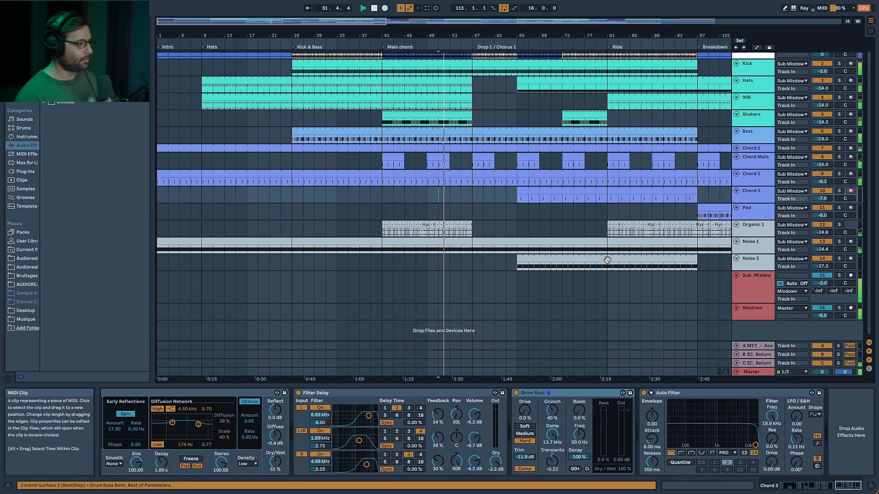
{"action": "left_click", "coordinate": [749, 313]}
{"action": "key", "text": "a"}
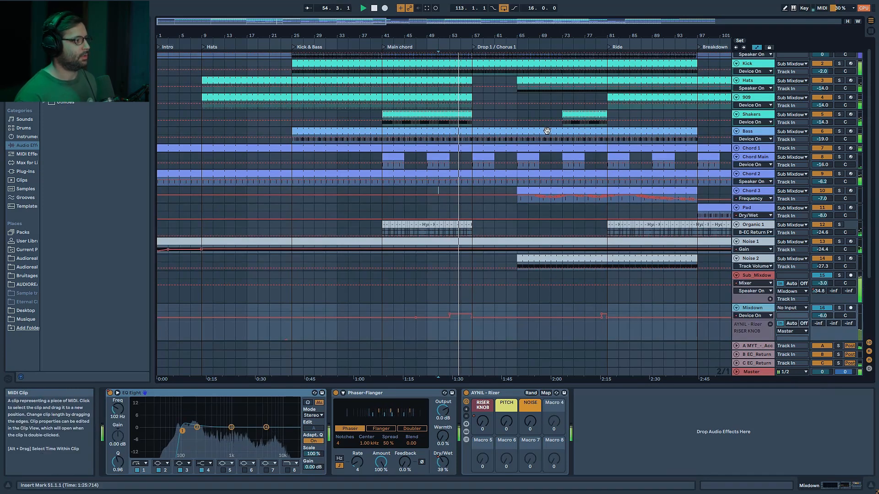
{"action": "scroll", "coordinate": [549, 201], "scroll_direction": "up", "scroll_amount": 1}
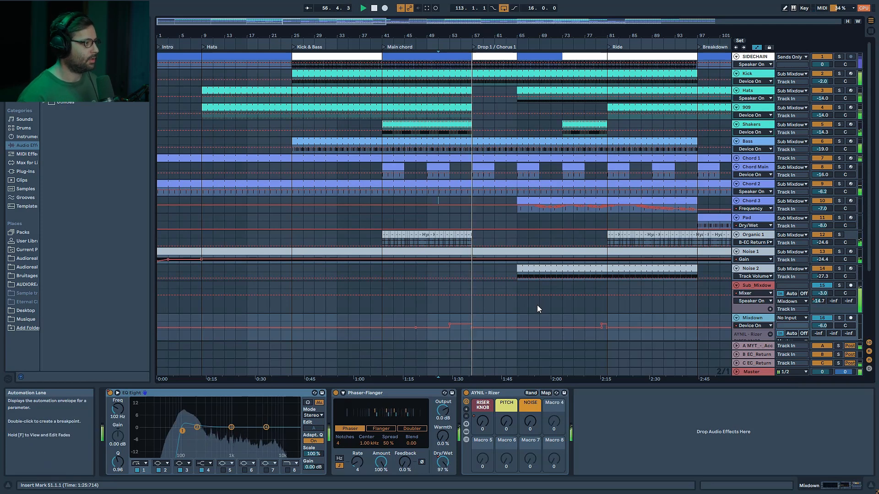
{"action": "key", "text": "a"}
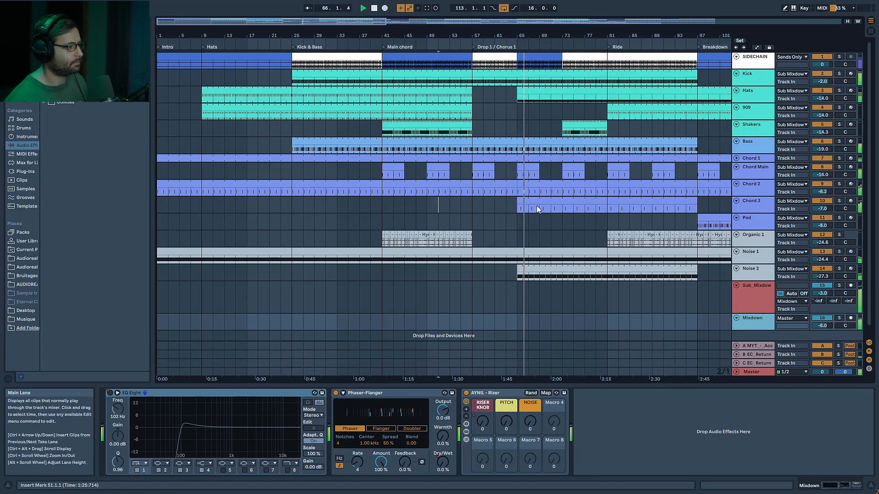
Audition the Chord 3 and Noise 2 tracks in turn by soloing each briefly in the Drop 1 / Chorus 1 section
{"action": "left_click", "coordinate": [840, 201]}
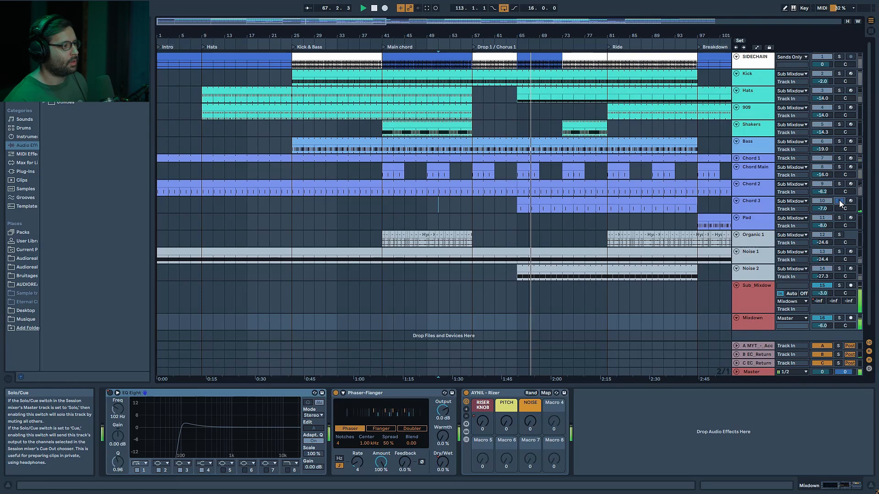
{"action": "left_click", "coordinate": [839, 201]}
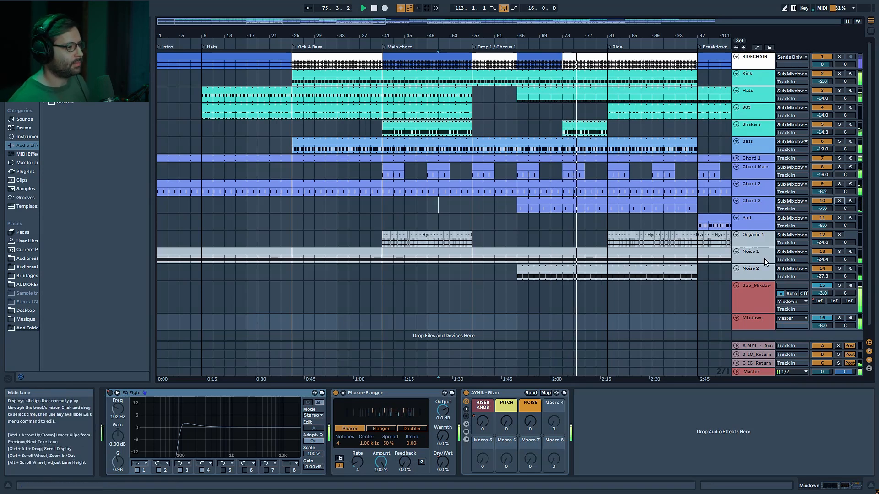
{"action": "left_click", "coordinate": [834, 268]}
{"action": "left_click", "coordinate": [835, 268]}
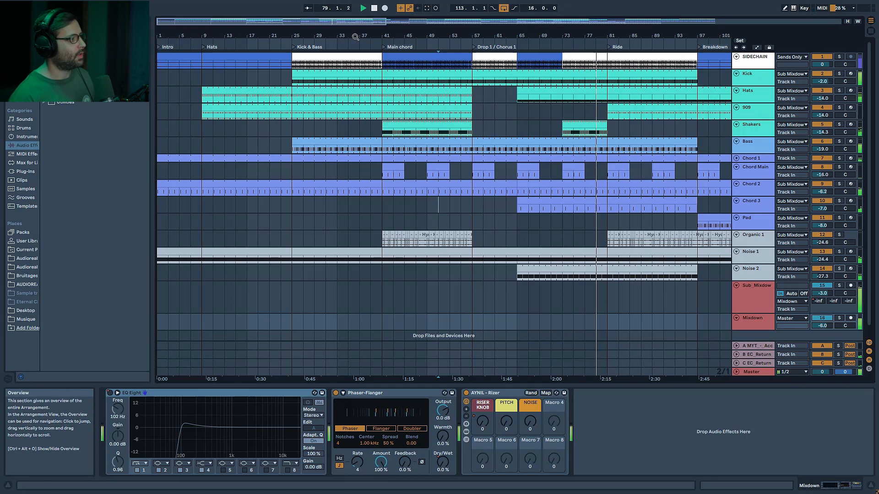
Audition the Organic 1 track in the Ride section by soloing it briefly
{"action": "left_click_drag", "start_coordinate": [356, 36], "coordinate": [211, 36]}
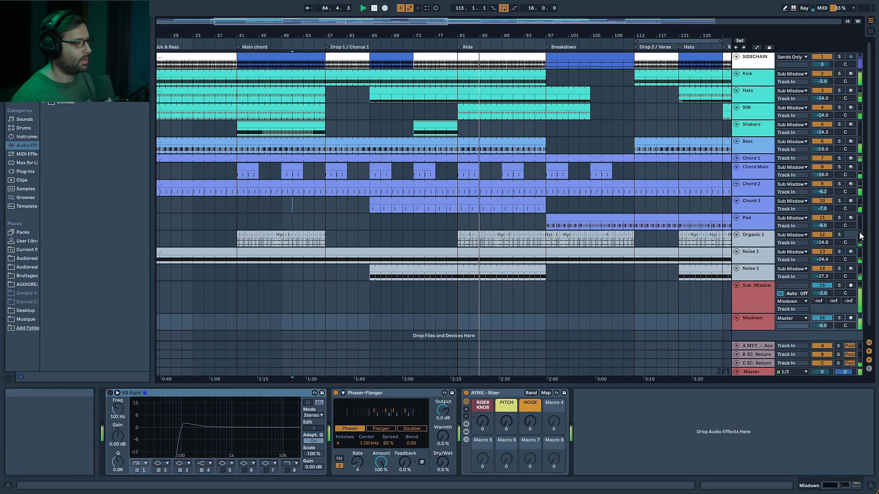
{"action": "left_click", "coordinate": [843, 235]}
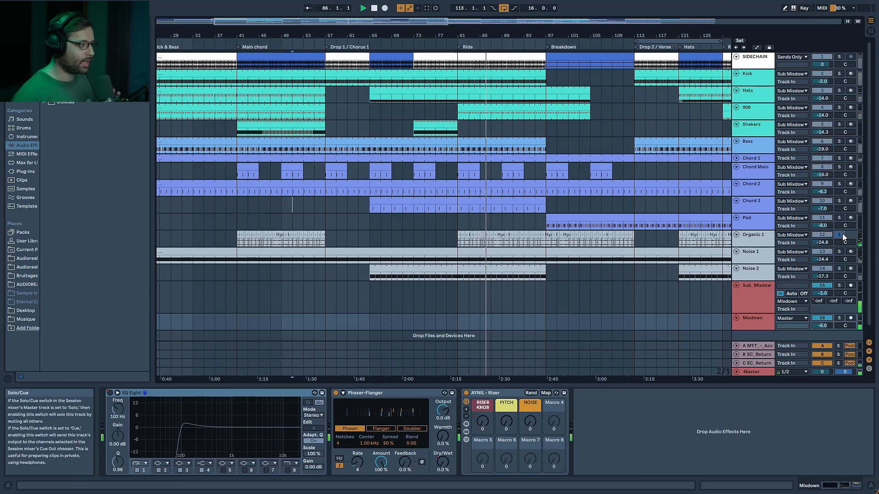
{"action": "left_click", "coordinate": [842, 234]}
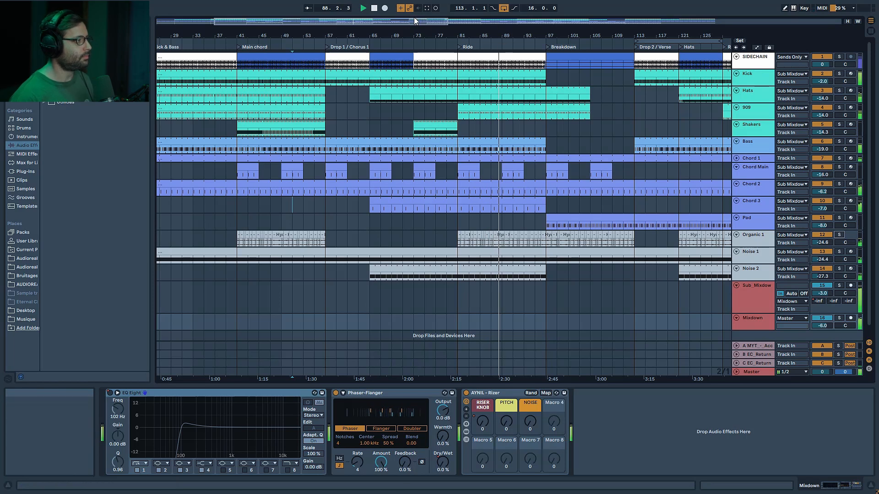
Show the automation lanes and play from bar 93 into the Breakdown to check the Pad's Auto Filter Frequency and Phaser-Flanger Dry/Wet envelopes
{"action": "left_click_drag", "start_coordinate": [500, 33], "coordinate": [464, 16]}
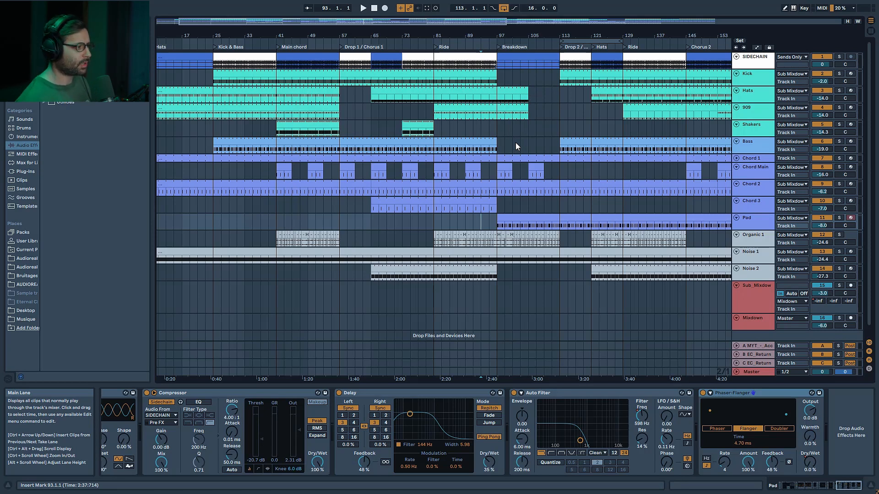
{"action": "key", "text": "a"}
{"action": "left_click", "coordinate": [495, 210]}
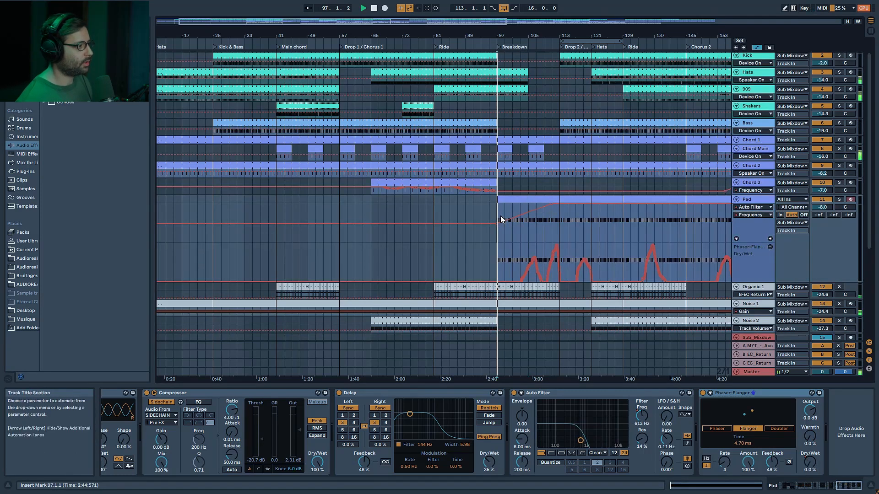
{"action": "key", "text": "space"}
{"action": "scroll", "coordinate": [517, 239], "scroll_direction": "up", "scroll_amount": 1}
{"action": "left_click", "coordinate": [483, 223]}
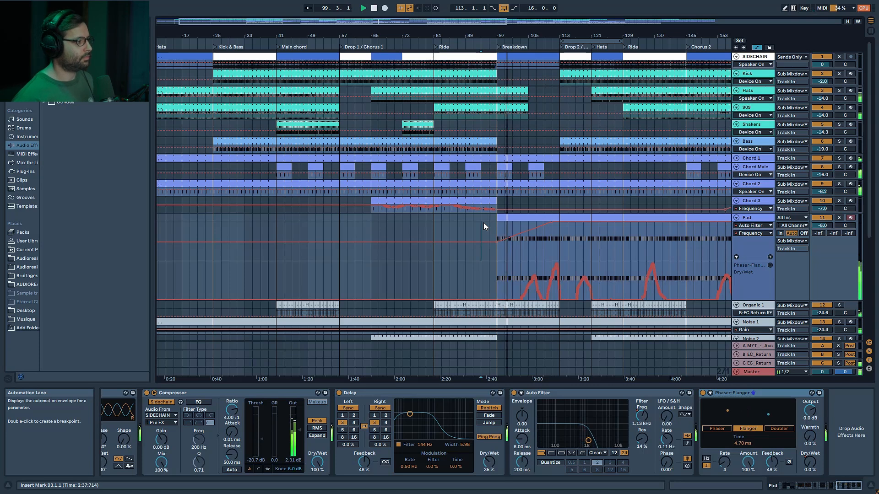
{"action": "scroll", "coordinate": [524, 238], "scroll_direction": "down", "scroll_amount": 4}
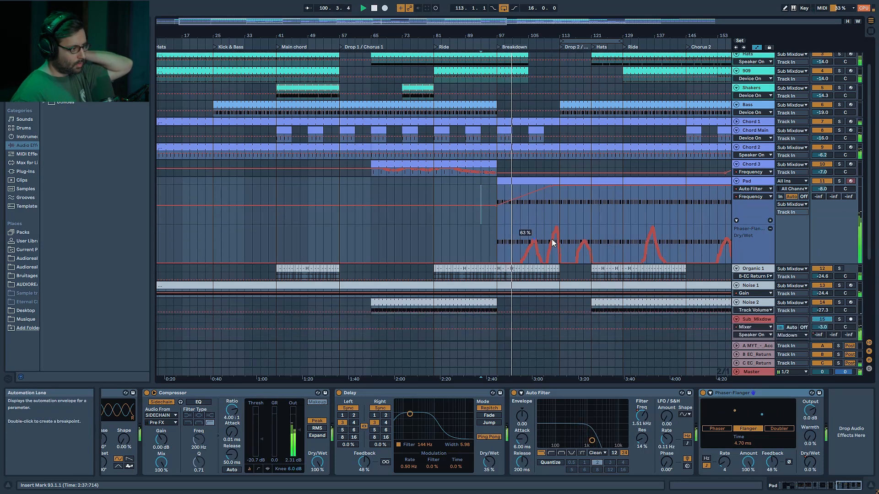
Fold the Organic 1, Noise 1, Noise 2 and Sub_Mixdow tracks to make room for the Mixdown automation lanes
{"action": "left_click", "coordinate": [737, 241]}
{"action": "left_click", "coordinate": [737, 249]}
{"action": "left_click", "coordinate": [736, 258]}
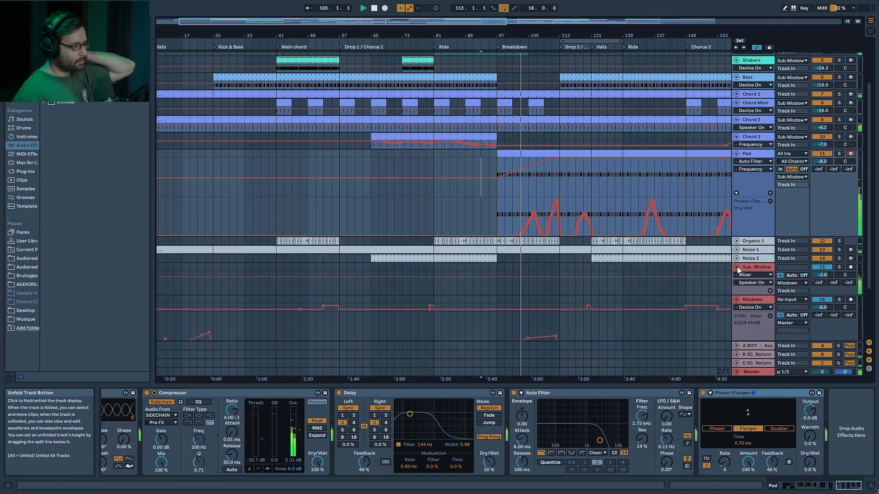
{"action": "left_click", "coordinate": [737, 267]}
{"action": "scroll", "coordinate": [733, 279], "scroll_direction": "down", "scroll_amount": 1}
{"action": "scroll", "coordinate": [733, 279], "scroll_direction": "down", "scroll_amount": 1}
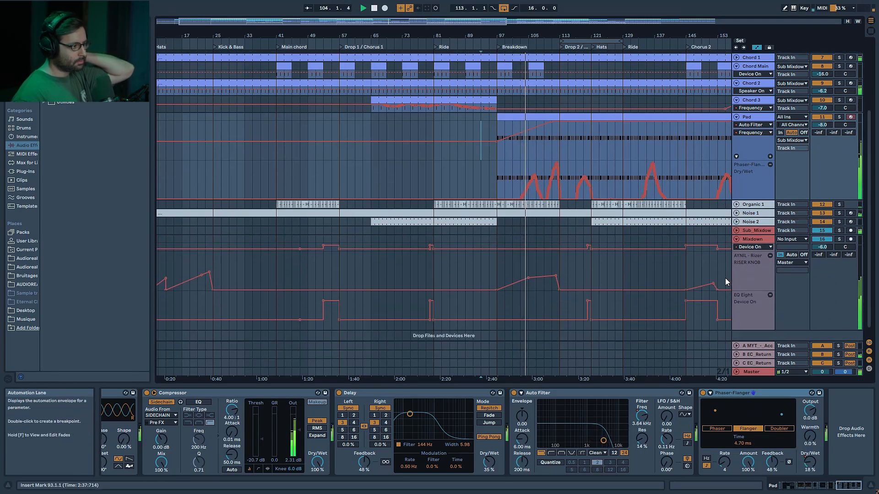
Open the Mixdown track's devices and switch the AYNIL - Rizer rack off and on again to compare during the Breakdown
{"action": "left_click", "coordinate": [760, 239]}
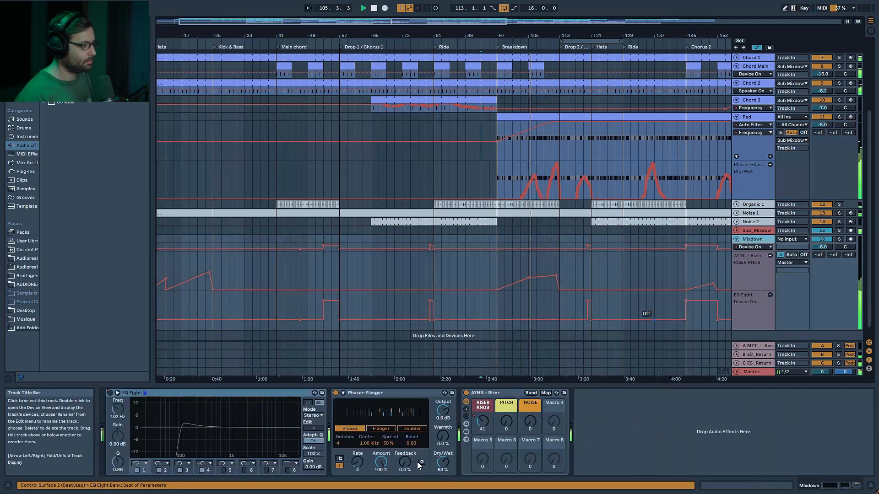
{"action": "left_click", "coordinate": [466, 393]}
{"action": "left_click", "coordinate": [466, 393]}
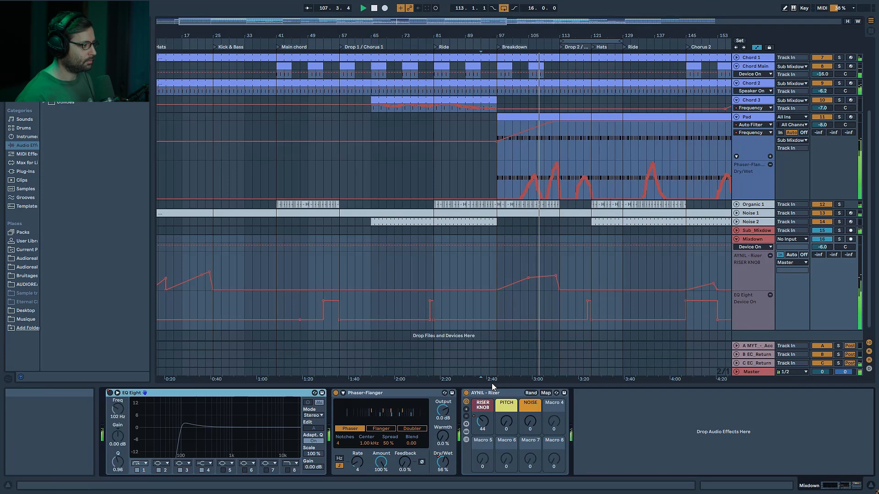
{"action": "left_click_drag", "start_coordinate": [442, 456], "coordinate": [441, 457]}
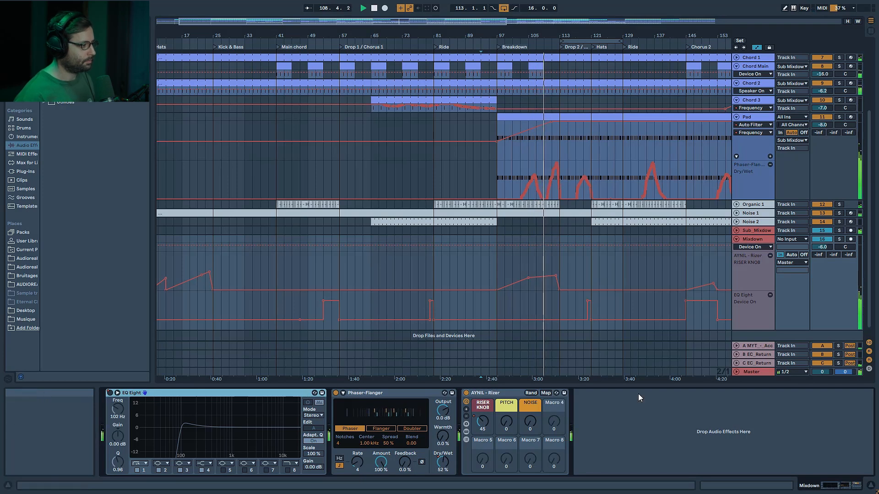
Review the Pad and Mixdown automation lanes from the Breakdown into Drop 2
{"action": "scroll", "coordinate": [613, 268], "scroll_direction": "up", "scroll_amount": 4}
{"action": "scroll", "coordinate": [607, 267], "scroll_direction": "up", "scroll_amount": 2}
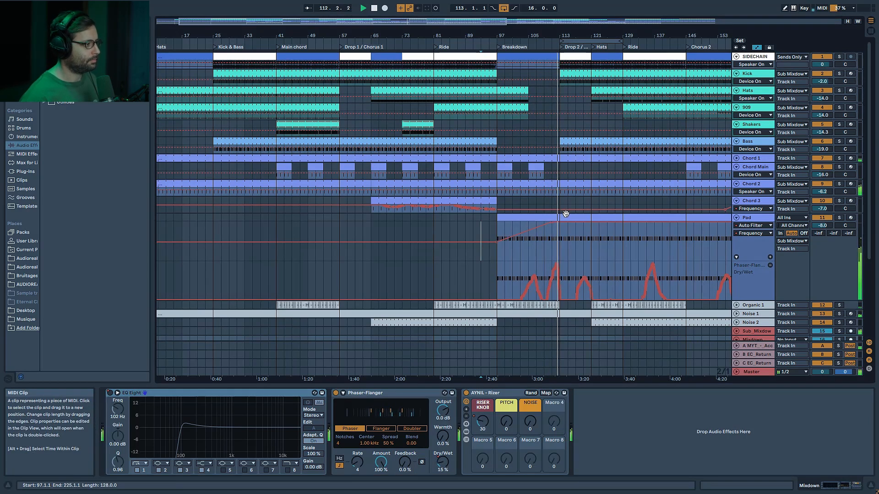
{"action": "scroll", "coordinate": [572, 222], "scroll_direction": "down", "scroll_amount": 3}
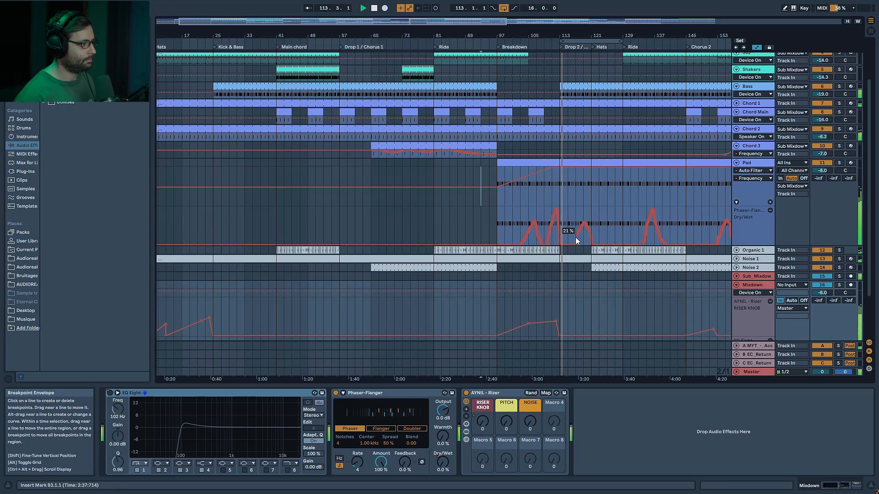
{"action": "scroll", "coordinate": [517, 243], "scroll_direction": "up", "scroll_amount": 3}
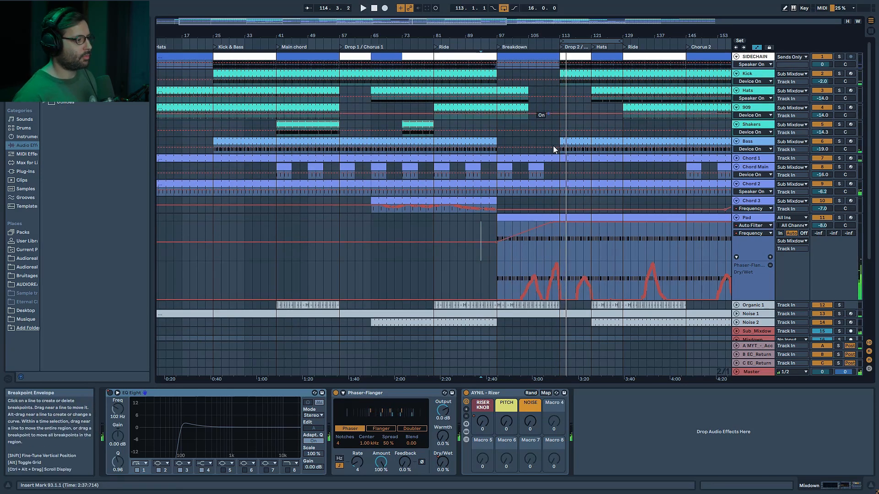
{"action": "scroll", "coordinate": [539, 257], "scroll_direction": "down", "scroll_amount": 1}
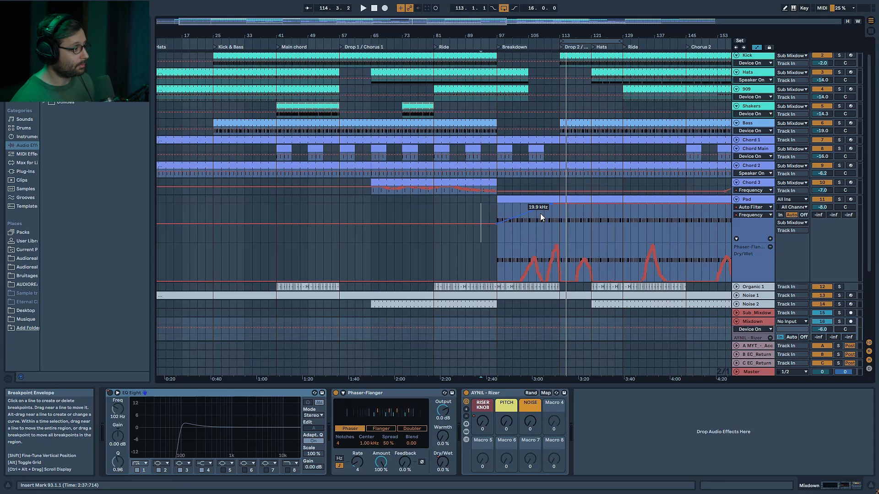
{"action": "scroll", "coordinate": [540, 213], "scroll_direction": "down", "scroll_amount": 5}
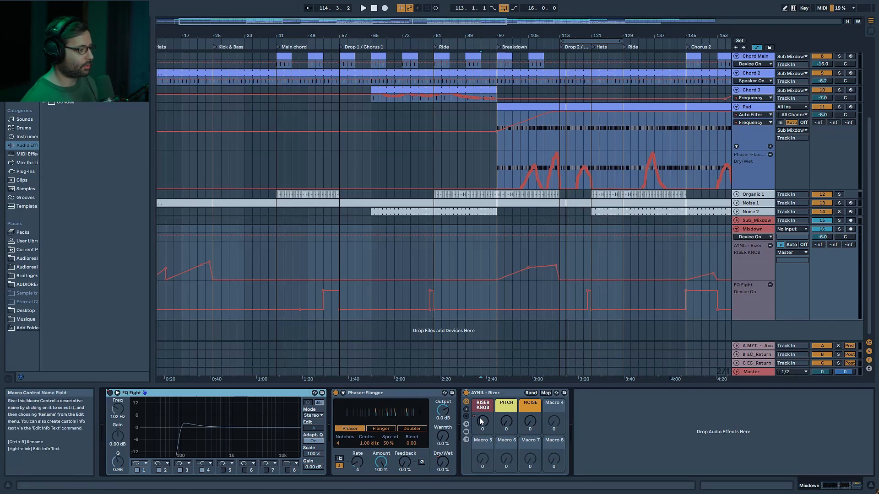
Play the Breakdown from bar 103 while turning the Rizer rack's RISER KNOB macro down to 0, and stop playback
{"action": "left_click", "coordinate": [523, 289]}
{"action": "key", "text": "space"}
{"action": "mouse_move", "coordinate": [483, 429]}
{"action": "left_mouse_down"}
{"action": "mouse_move", "coordinate": [483, 399]}
{"action": "mouse_move", "coordinate": [483, 443]}
{"action": "left_mouse_up"}
{"action": "key", "text": "space"}
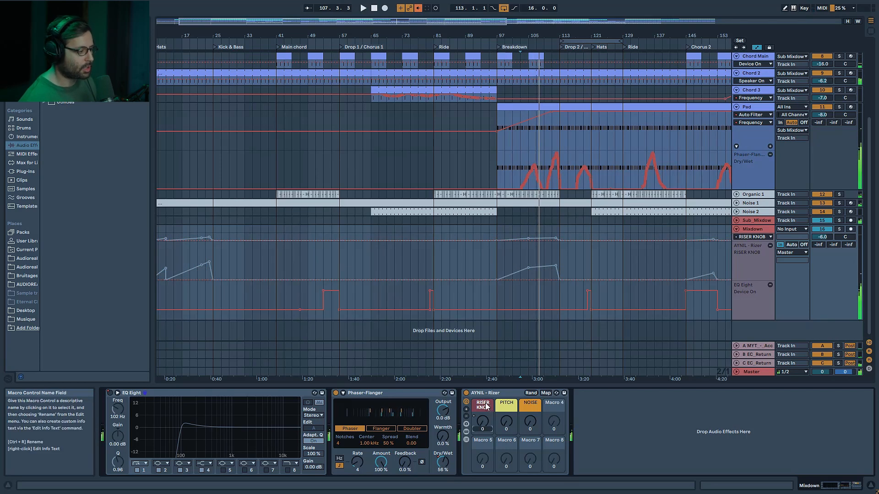
Re-enable the overridden automation, then show the Mixdown track's Phaser-Flanger Dry/Wet envelope and check it at bars 97 and 101
{"action": "left_click", "coordinate": [419, 9]}
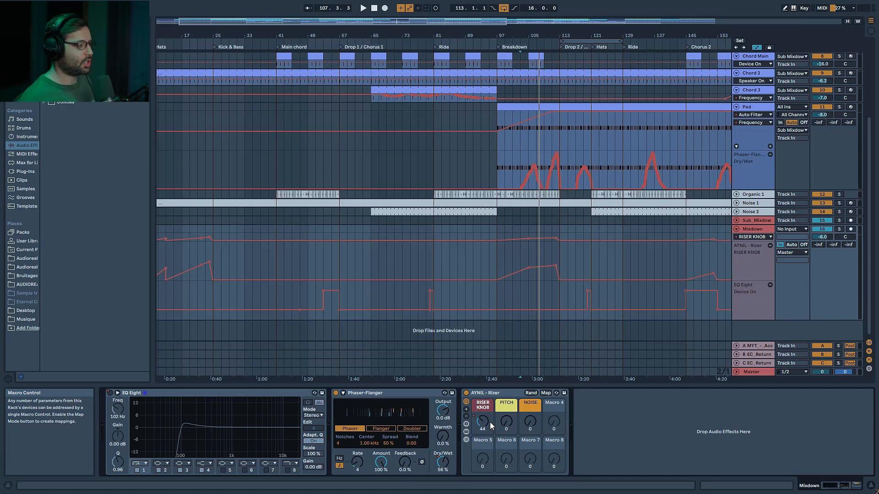
{"action": "left_click", "coordinate": [448, 461]}
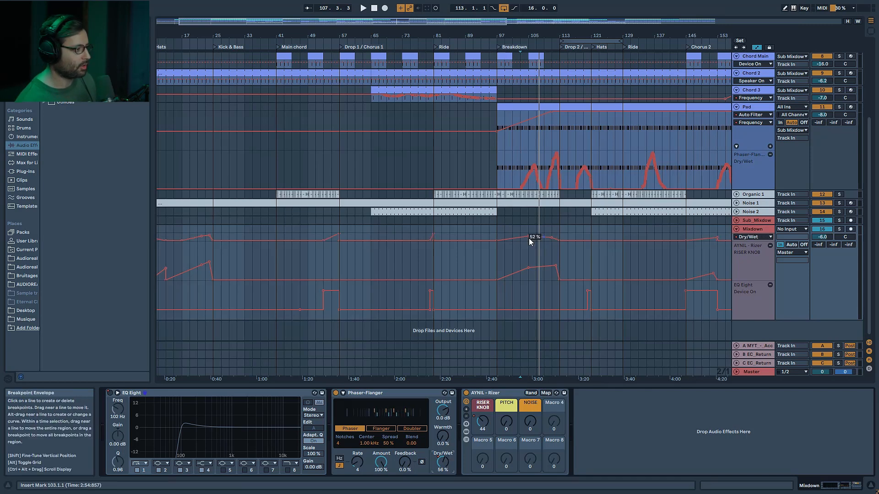
{"action": "left_click", "coordinate": [500, 235]}
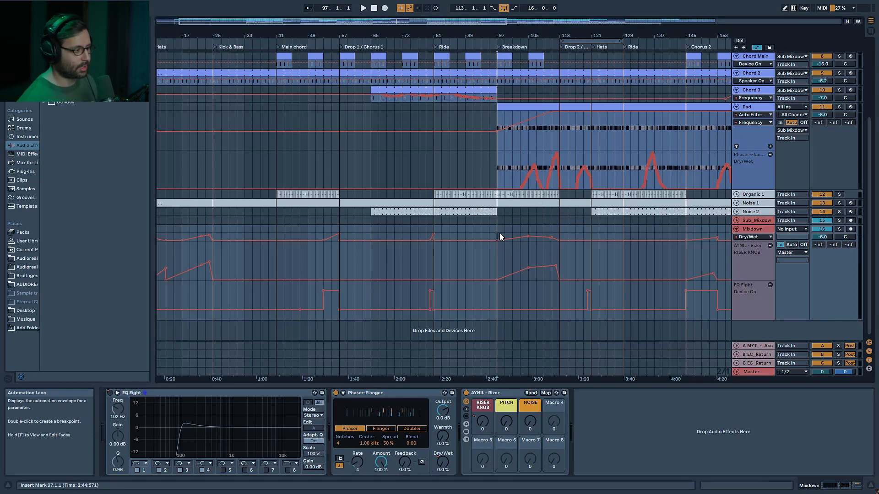
{"action": "left_click", "coordinate": [509, 233]}
Unfold the Chord 1 track's automation lanes and play Chord 1 soloed from Drop 2 at bar 113
{"action": "scroll", "coordinate": [530, 235], "scroll_direction": "up", "scroll_amount": 6}
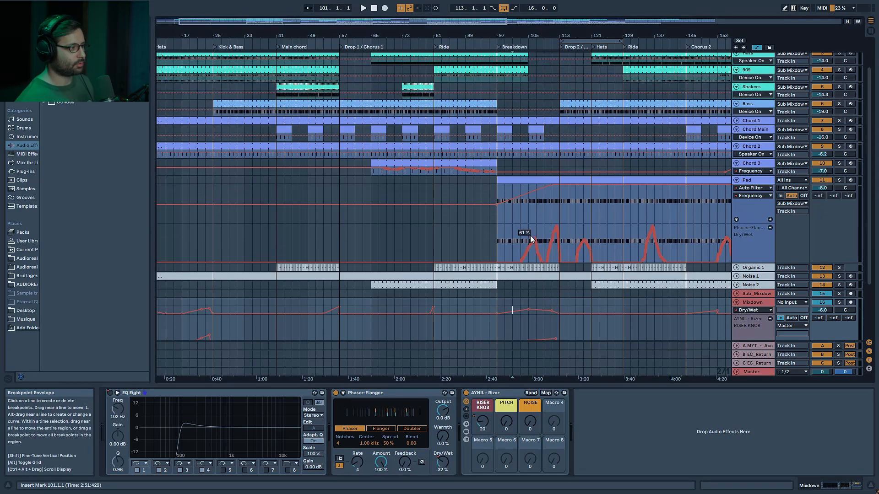
{"action": "left_click_drag", "start_coordinate": [588, 35], "coordinate": [487, 72]}
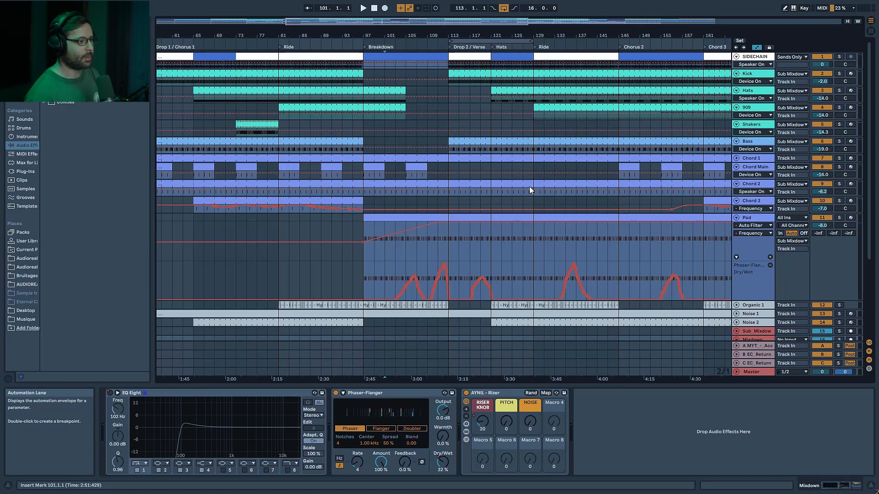
{"action": "left_click", "coordinate": [738, 158]}
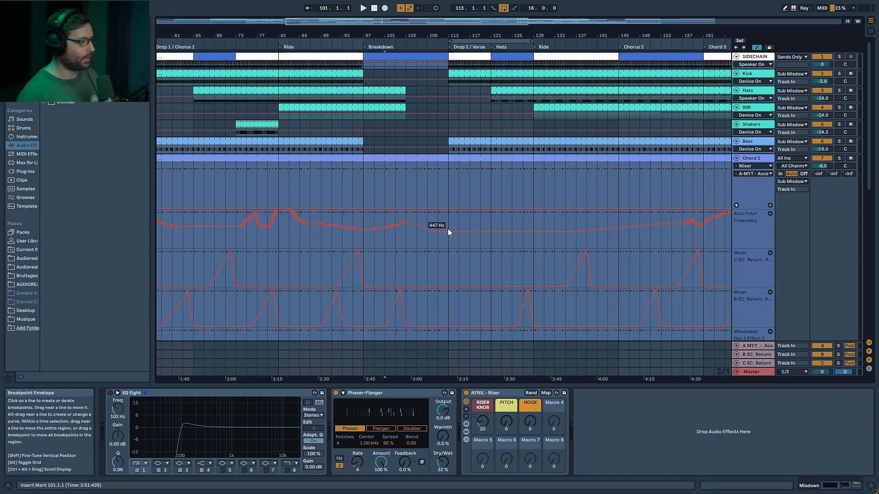
{"action": "left_click", "coordinate": [559, 210]}
{"action": "key", "text": "space"}
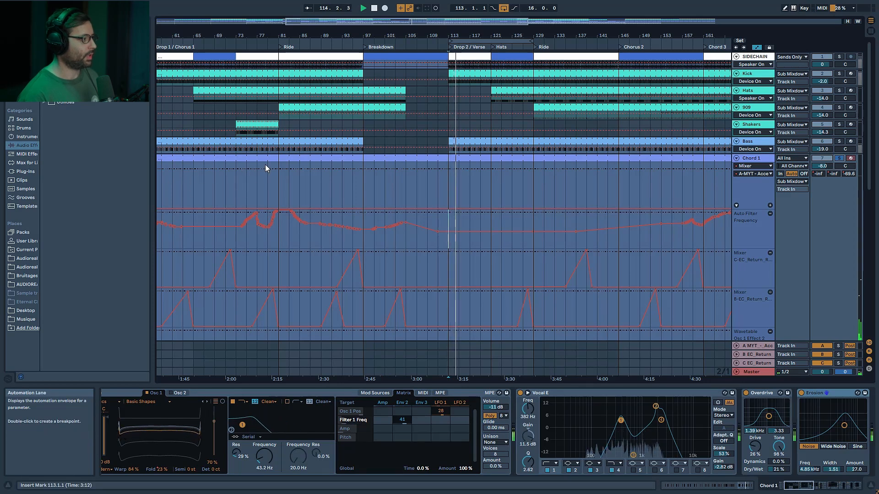
Audition soloed Chord 1 from bar 75 for comparison, stop playback, return to bar 113 and fold the Chord 1 track
{"action": "left_click", "coordinate": [246, 174]}
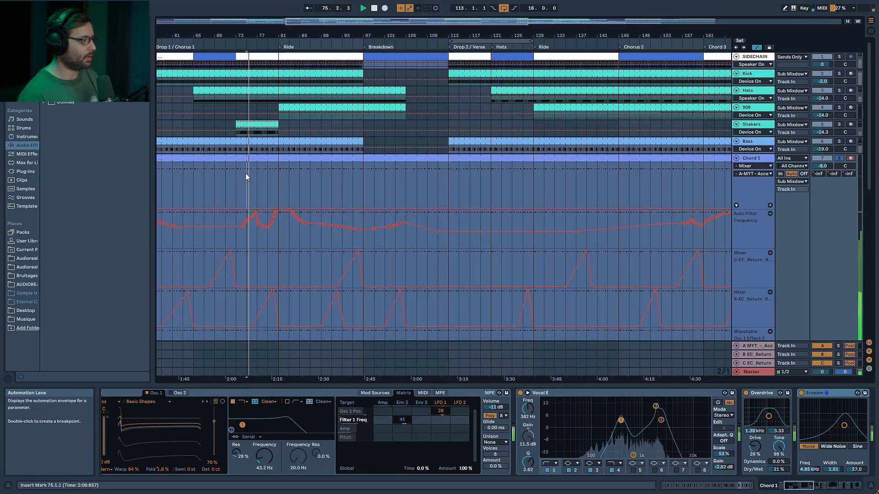
{"action": "left_click", "coordinate": [459, 164]}
{"action": "key", "text": "space"}
{"action": "left_click", "coordinate": [451, 170]}
{"action": "left_click", "coordinate": [736, 158]}
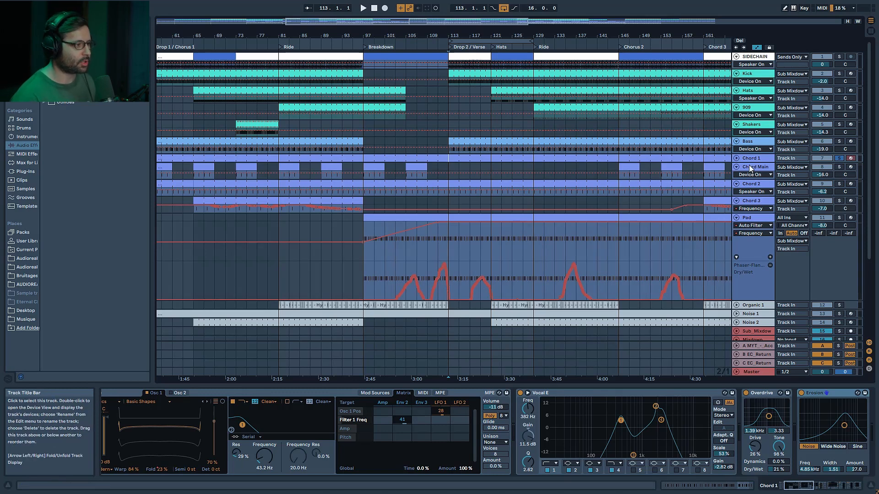
Solo Chord 2, play it from the start of Drop 2, and stop playback
{"action": "left_click", "coordinate": [838, 183]}
{"action": "key", "text": "space"}
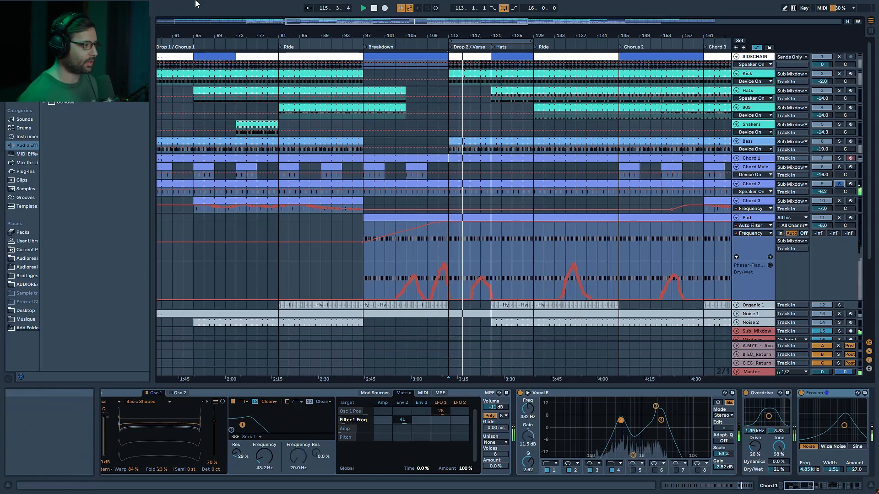
{"action": "key", "text": "space"}
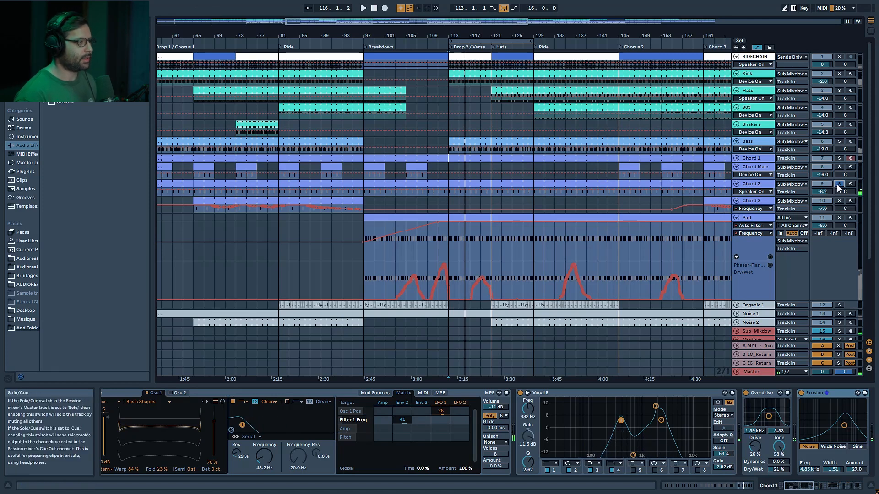
Play the full mix from bar 113 and review which layers are active in Drop 2
{"action": "left_click", "coordinate": [452, 109]}
{"action": "key", "text": "space"}
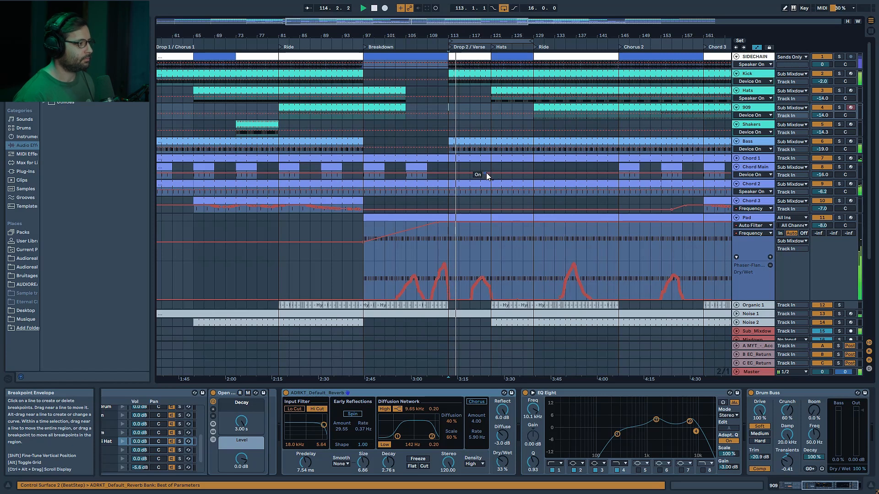
{"action": "scroll", "coordinate": [504, 192], "scroll_direction": "down", "scroll_amount": 6}
{"action": "scroll", "coordinate": [511, 199], "scroll_direction": "up", "scroll_amount": 5}
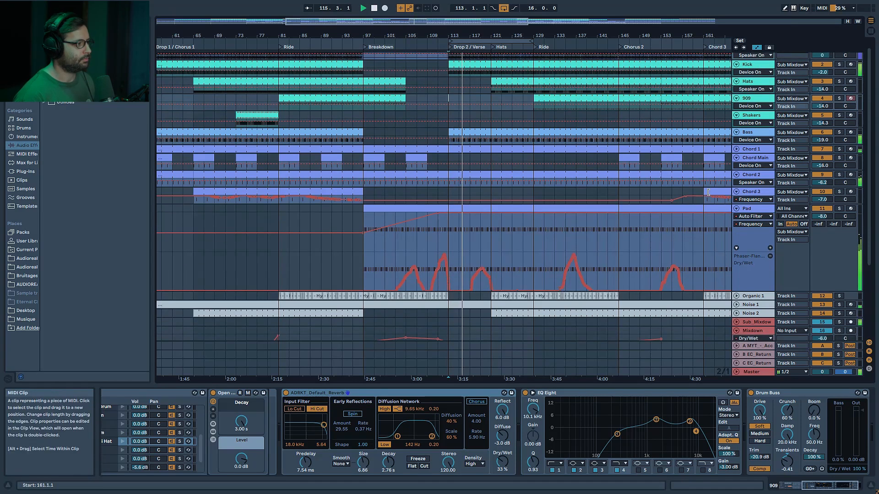
{"action": "scroll", "coordinate": [733, 238], "scroll_direction": "up", "scroll_amount": 1}
{"action": "scroll", "coordinate": [755, 288], "scroll_direction": "down", "scroll_amount": 3}
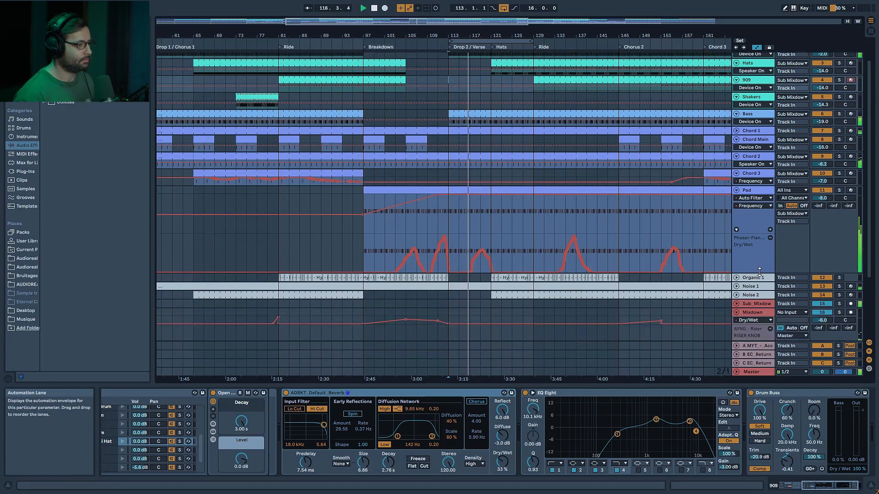
Reduce the height of the Pad track's automation lanes, then briefly solo the Pad during playback and unsolo it
{"action": "left_click_drag", "start_coordinate": [753, 274], "coordinate": [753, 241]}
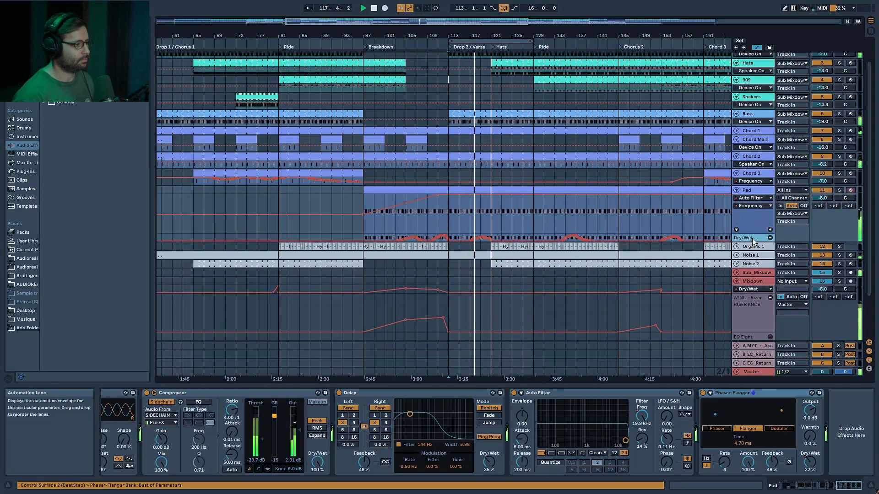
{"action": "left_click_drag", "start_coordinate": [755, 244], "coordinate": [755, 214]}
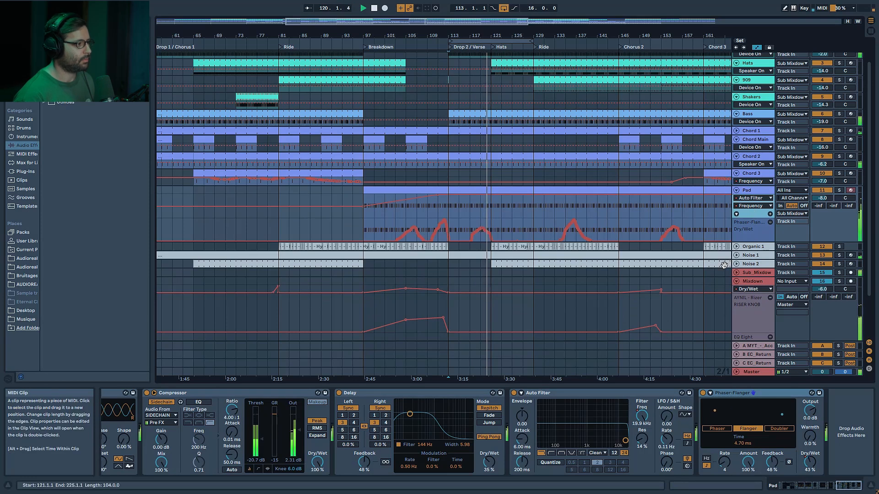
{"action": "left_click", "coordinate": [839, 191]}
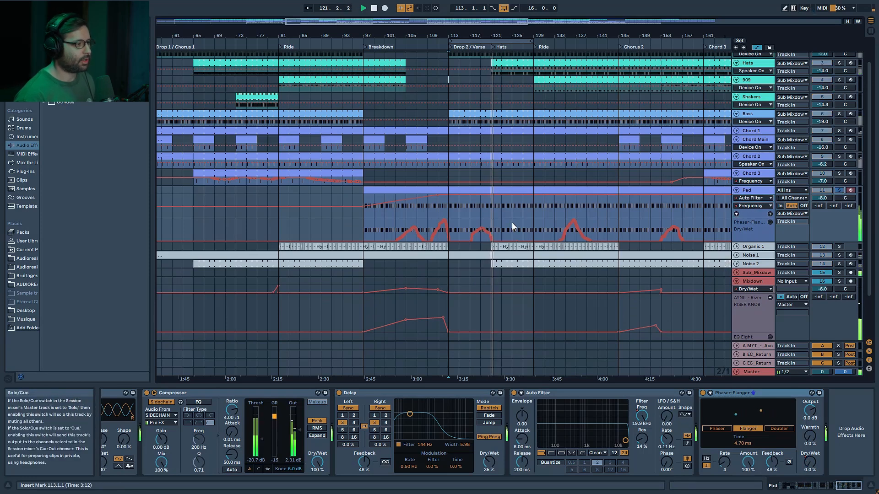
{"action": "left_click", "coordinate": [839, 192]}
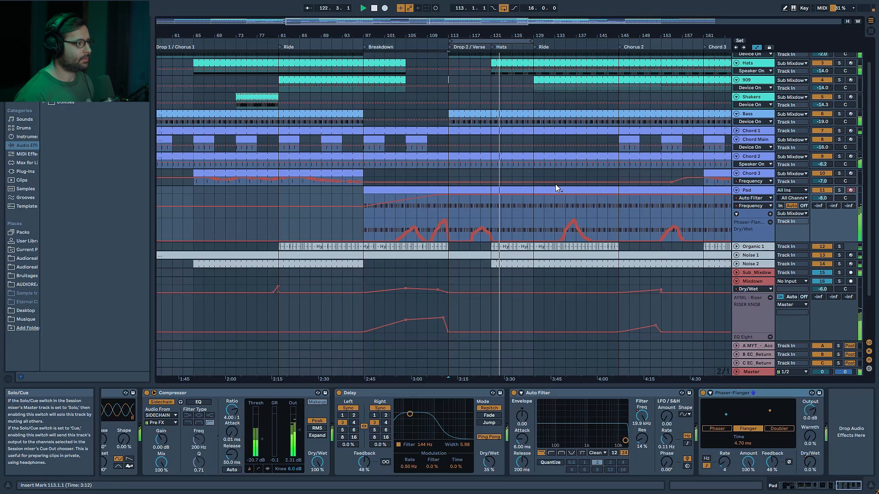
Check the Hats and 909 tracks during the Hats section, opening the 909 track's devices
{"action": "scroll", "coordinate": [553, 173], "scroll_direction": "up", "scroll_amount": 2}
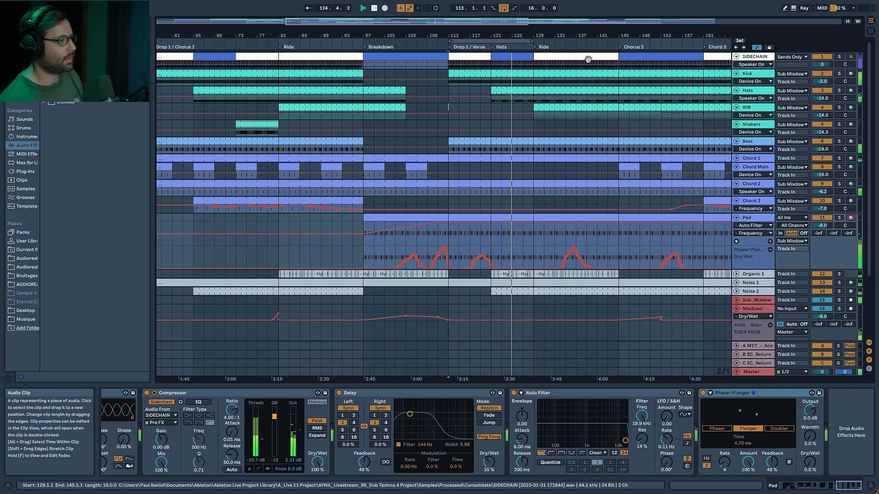
{"action": "left_click", "coordinate": [748, 91]}
{"action": "left_click", "coordinate": [751, 108]}
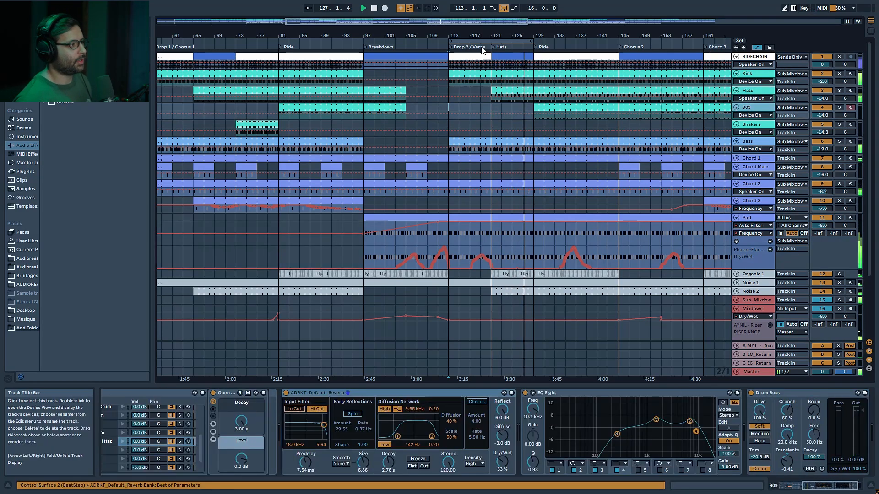
Turn off the arrangement loop, let playback run on into the Ride section, and stop at bar 138
{"action": "left_click", "coordinate": [504, 8]}
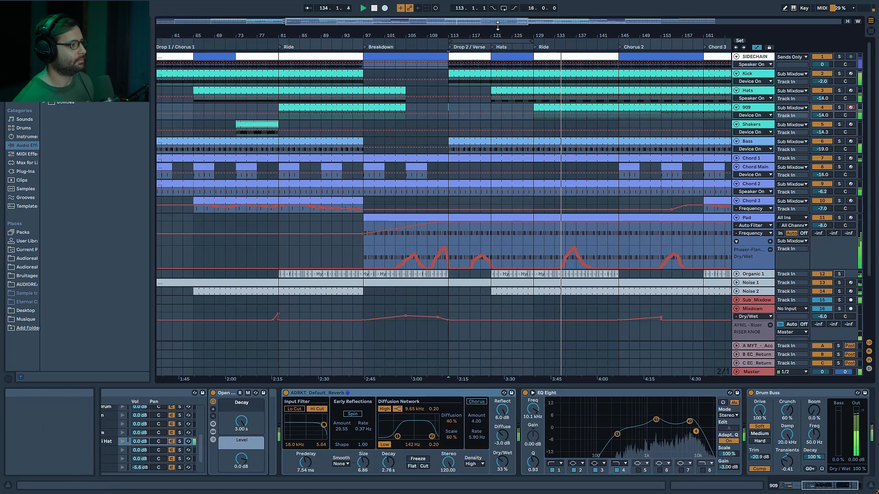
{"action": "left_click_drag", "start_coordinate": [497, 29], "coordinate": [573, 20]}
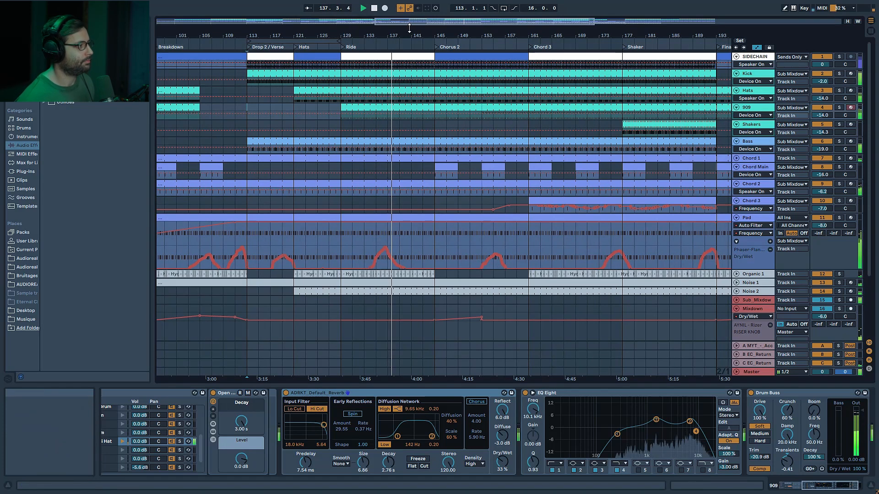
{"action": "left_click_drag", "start_coordinate": [417, 22], "coordinate": [369, 183]}
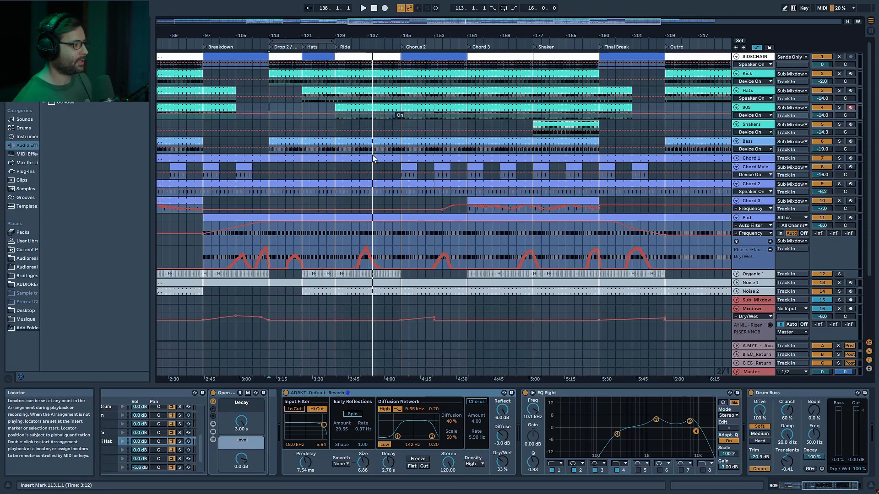
Audition Chord Main at bar 145, then play the full mix from bar 143 and review the Mixdown automation through Chorus 2
{"action": "left_click", "coordinate": [397, 163]}
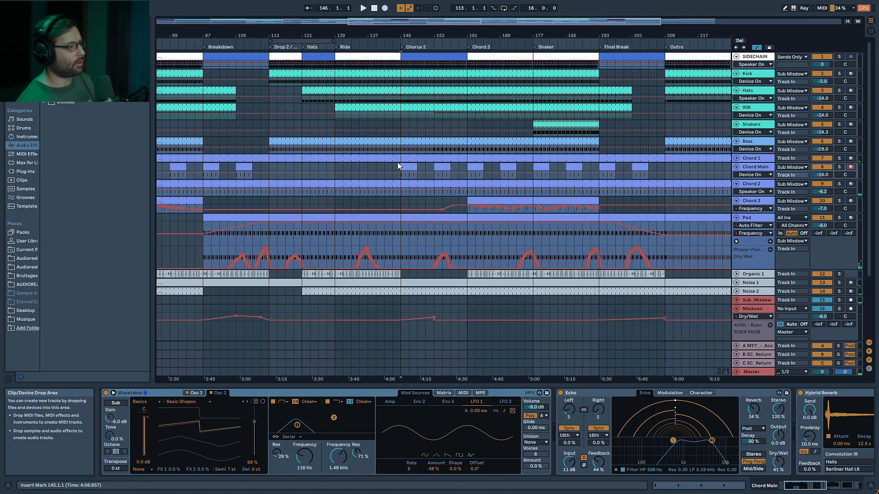
{"action": "key", "text": "space"}
{"action": "left_click", "coordinate": [839, 166]}
{"action": "left_click", "coordinate": [393, 167]}
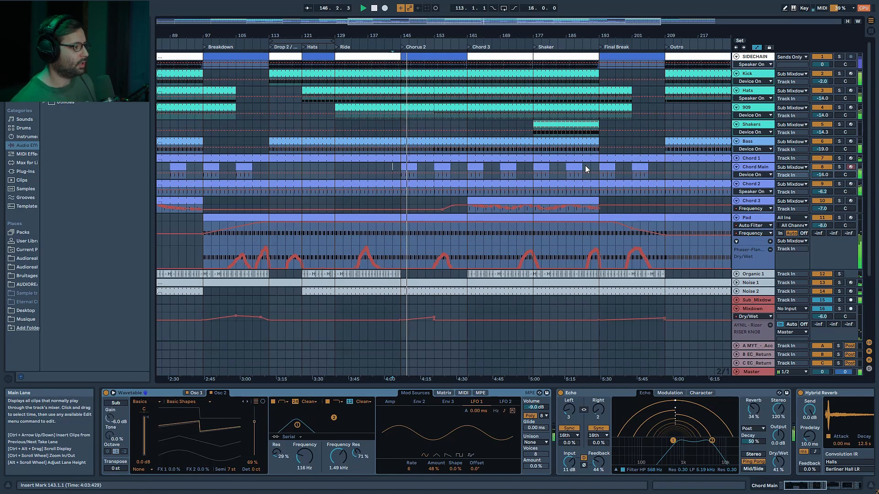
{"action": "scroll", "coordinate": [463, 274], "scroll_direction": "down", "scroll_amount": 3}
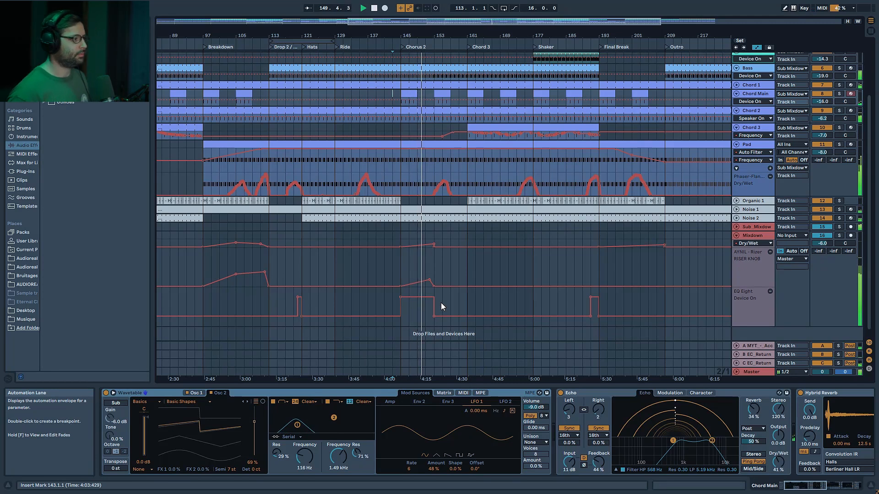
{"action": "scroll", "coordinate": [440, 303], "scroll_direction": "up", "scroll_amount": 3}
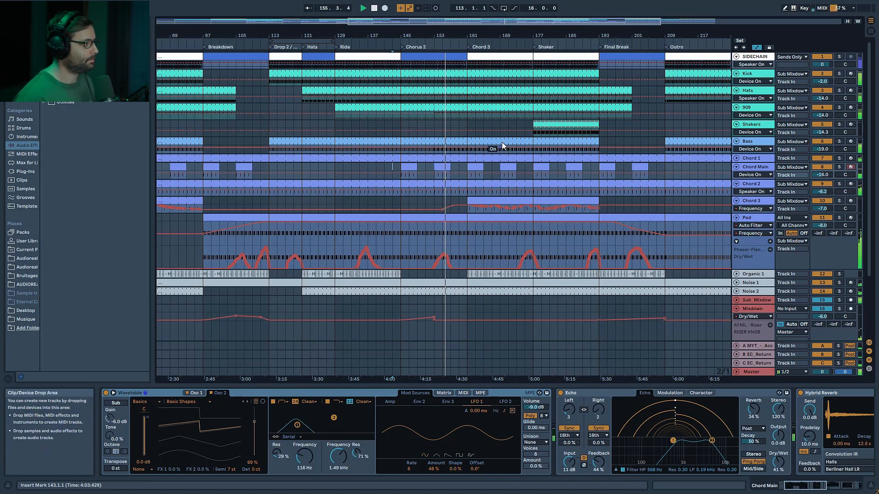
Open the 909 track's devices and review the drum, chord and pad layers as playback runs into Chord 3
{"action": "left_click", "coordinate": [754, 115]}
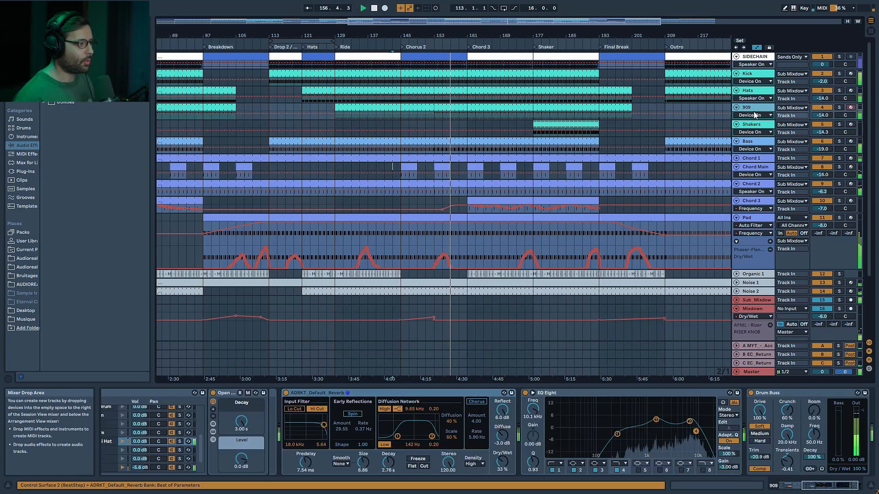
{"action": "scroll", "coordinate": [703, 122], "scroll_direction": "down", "scroll_amount": 1}
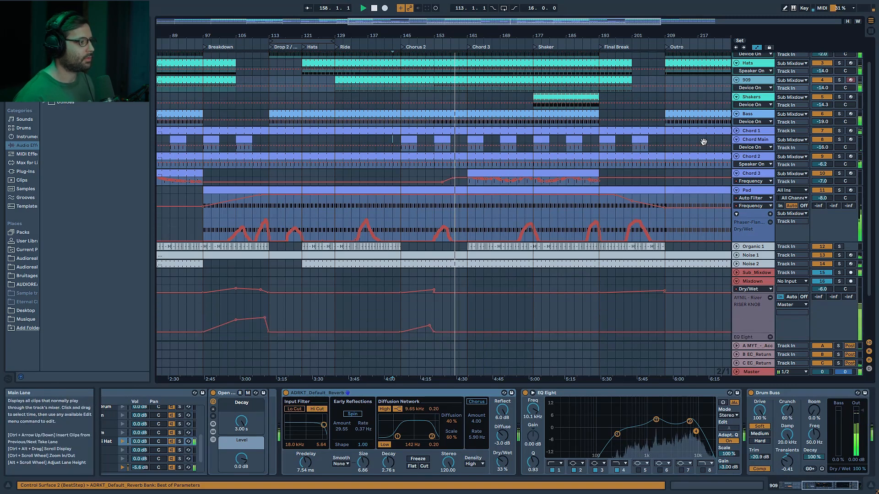
{"action": "scroll", "coordinate": [724, 140], "scroll_direction": "up", "scroll_amount": 1}
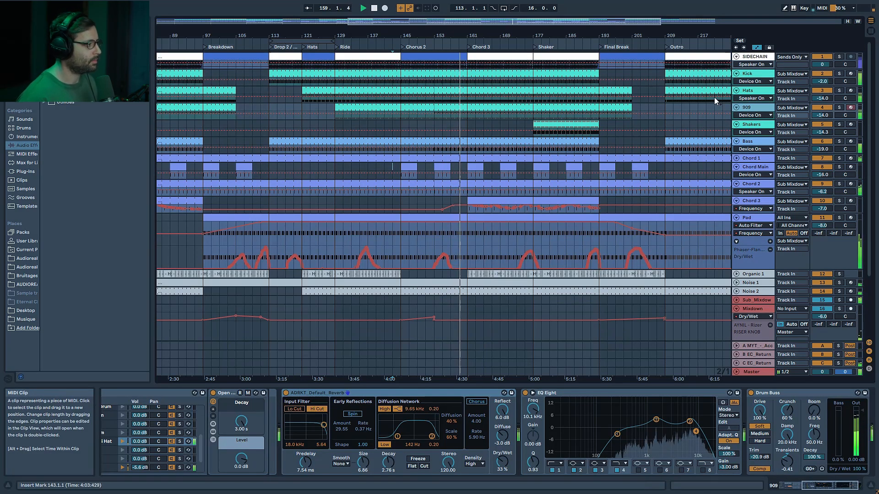
{"action": "scroll", "coordinate": [584, 127], "scroll_direction": "down", "scroll_amount": 1}
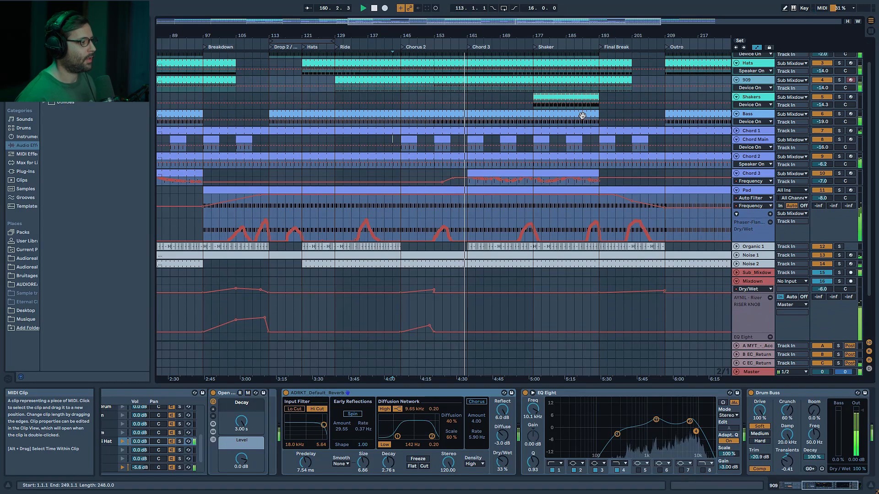
{"action": "scroll", "coordinate": [673, 150], "scroll_direction": "up", "scroll_amount": 1}
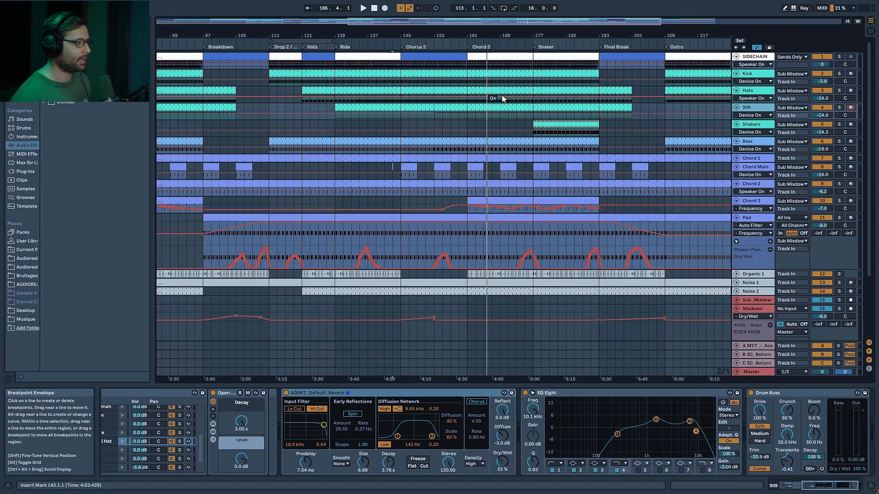
Play the full mix from bar 167 in Chord 3, then restart it from the Shaker section at bar 177
{"action": "left_click", "coordinate": [490, 125]}
{"action": "key", "text": "space"}
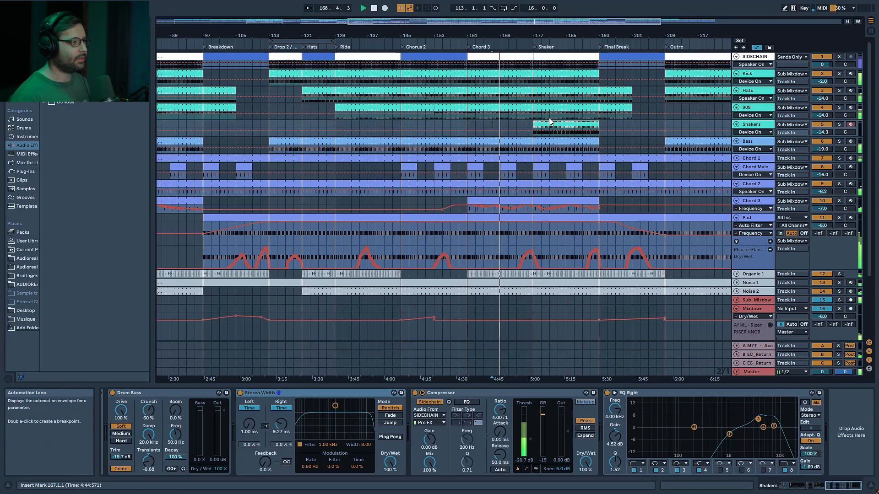
{"action": "scroll", "coordinate": [565, 188], "scroll_direction": "down", "scroll_amount": 2}
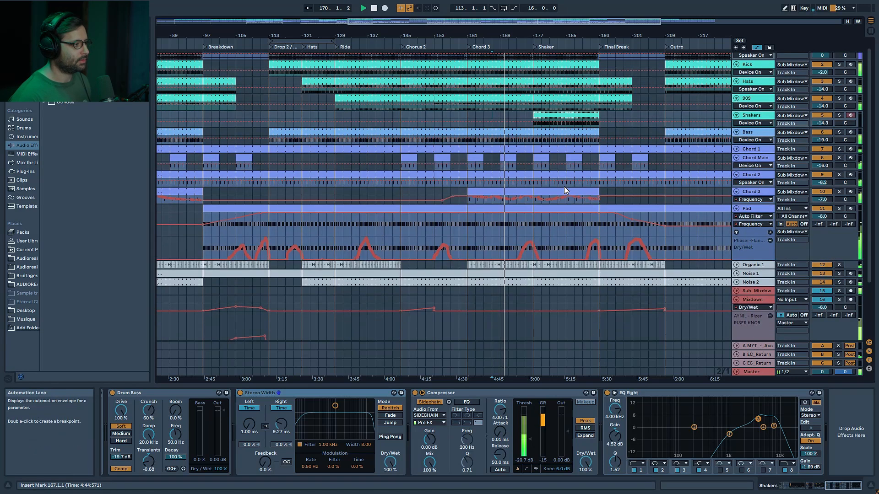
{"action": "left_click", "coordinate": [551, 113]}
{"action": "key", "text": "space"}
{"action": "key", "text": "space"}
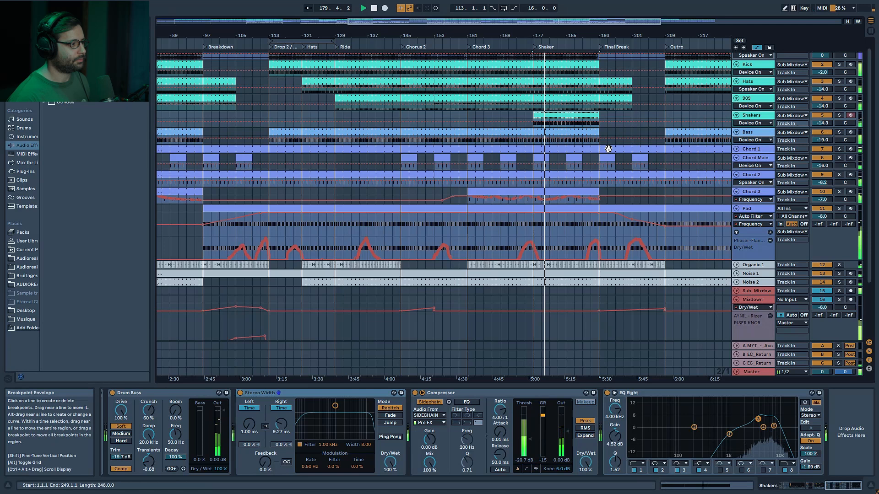
Play the full mix from bar 189 into the Final Break and review the drum, chord, pad and Mixdown automation
{"action": "scroll", "coordinate": [608, 149], "scroll_direction": "up", "scroll_amount": 1}
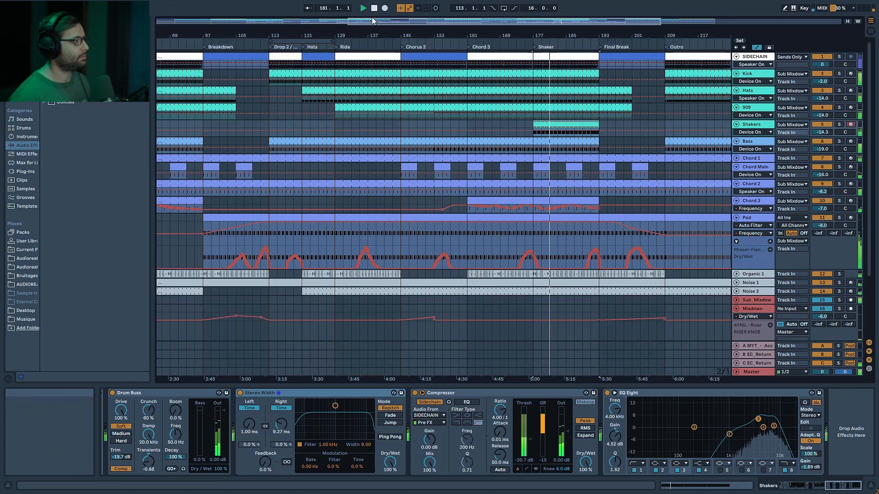
{"action": "left_click_drag", "start_coordinate": [372, 21], "coordinate": [476, 57]}
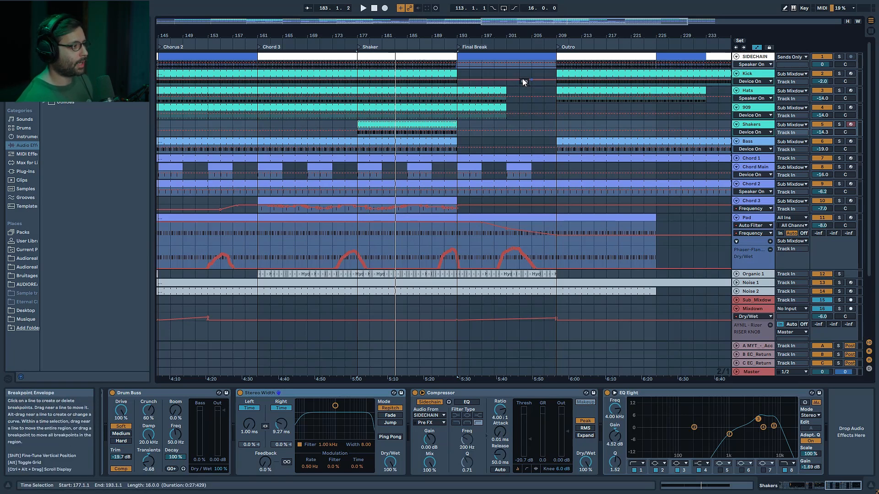
{"action": "scroll", "coordinate": [480, 174], "scroll_direction": "down", "scroll_amount": 1}
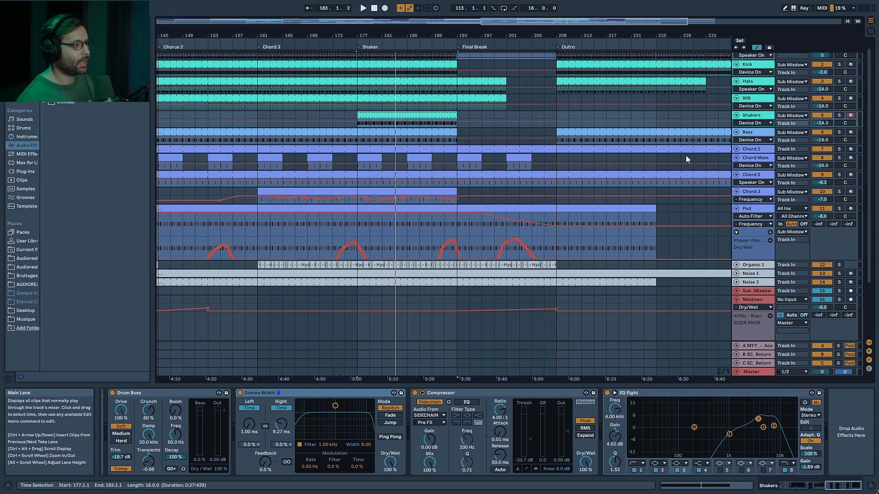
{"action": "left_click", "coordinate": [429, 201]}
{"action": "key", "text": "space"}
{"action": "scroll", "coordinate": [489, 195], "scroll_direction": "up", "scroll_amount": 1}
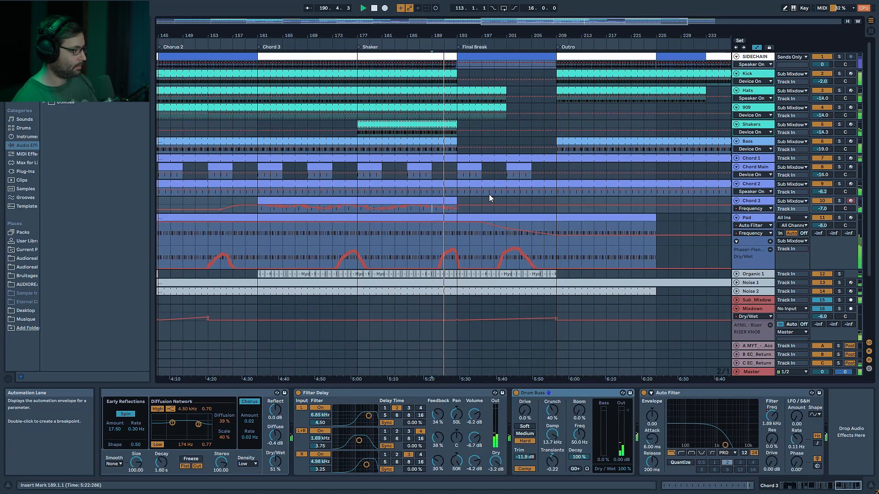
{"action": "scroll", "coordinate": [449, 297], "scroll_direction": "down", "scroll_amount": 2}
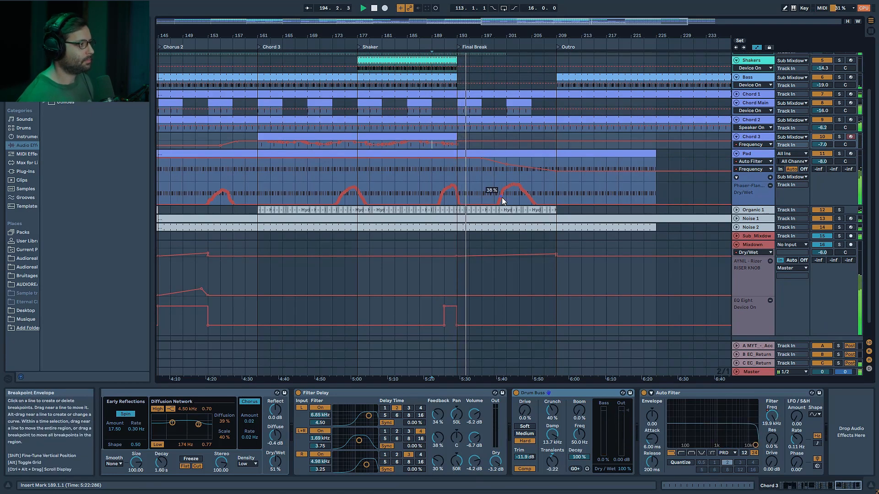
{"action": "scroll", "coordinate": [498, 200], "scroll_direction": "up", "scroll_amount": 2}
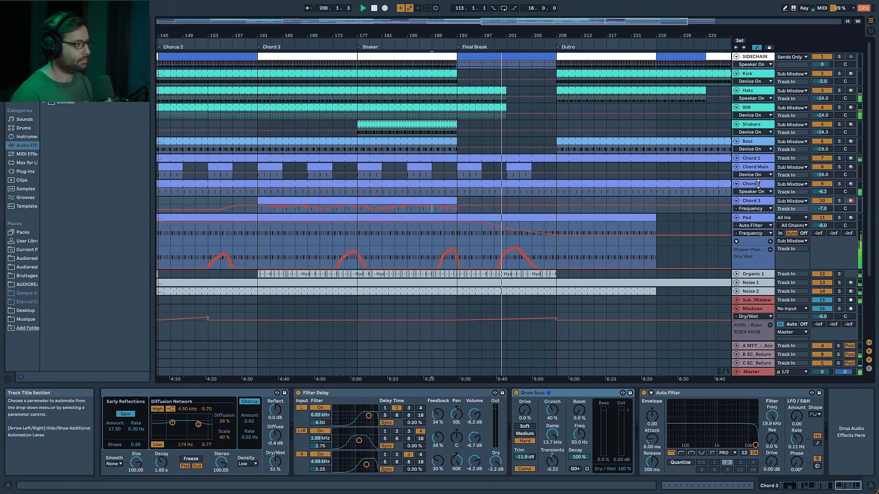
Expand the Chord Main track, then review the Pad filter and Mixdown Dry/Wet automation leading through the Final Break
{"action": "left_click_drag", "start_coordinate": [758, 184], "coordinate": [758, 187]}
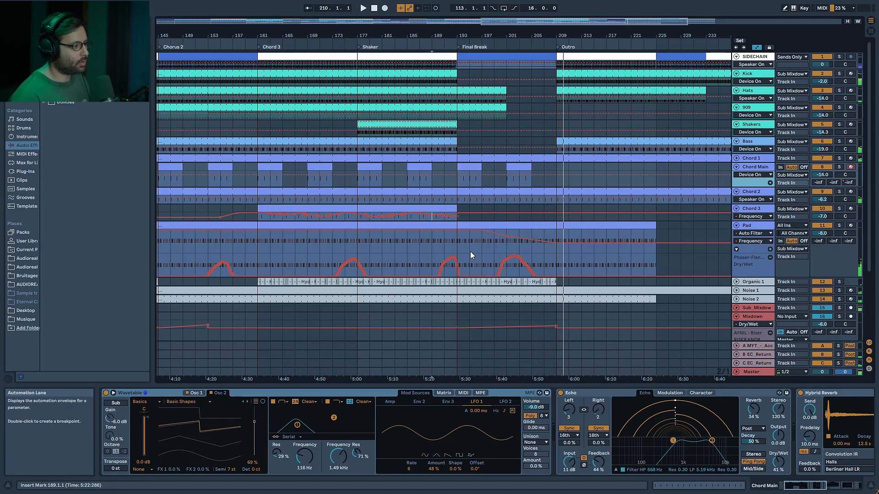
{"action": "scroll", "coordinate": [471, 255], "scroll_direction": "down", "scroll_amount": 3}
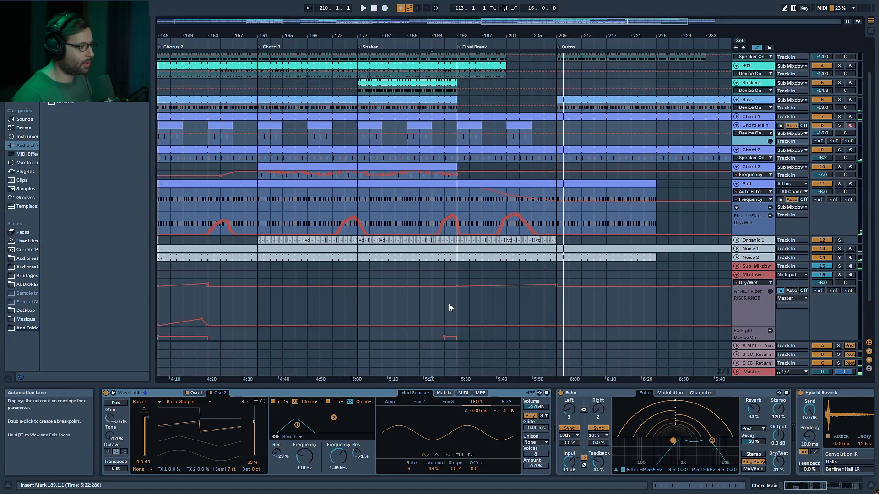
{"action": "scroll", "coordinate": [449, 304], "scroll_direction": "up", "scroll_amount": 3}
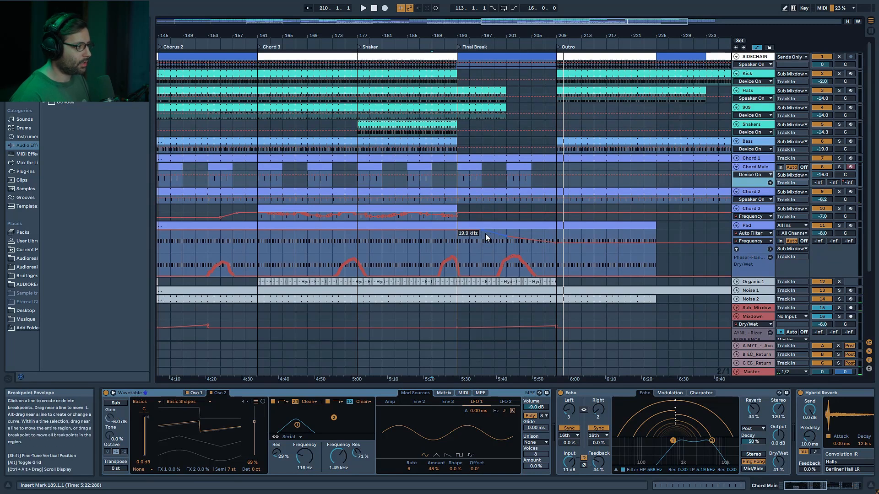
{"action": "scroll", "coordinate": [554, 247], "scroll_direction": "down", "scroll_amount": 3}
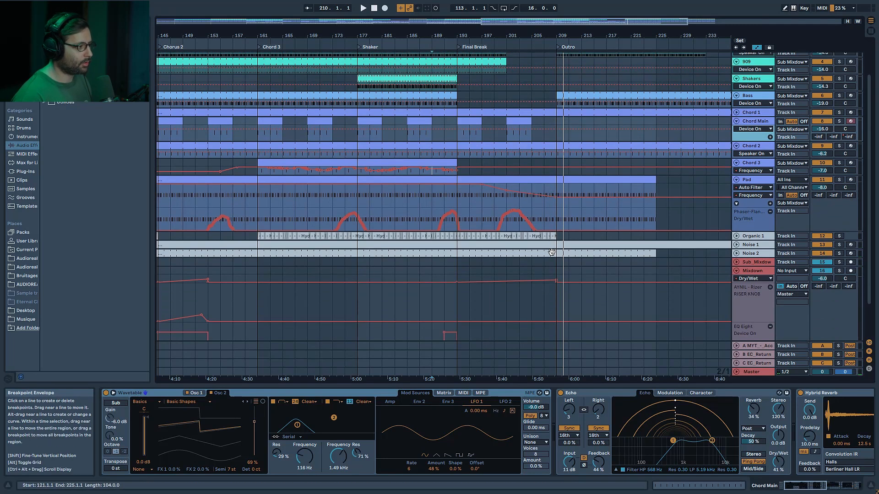
{"action": "scroll", "coordinate": [532, 188], "scroll_direction": "up", "scroll_amount": 3}
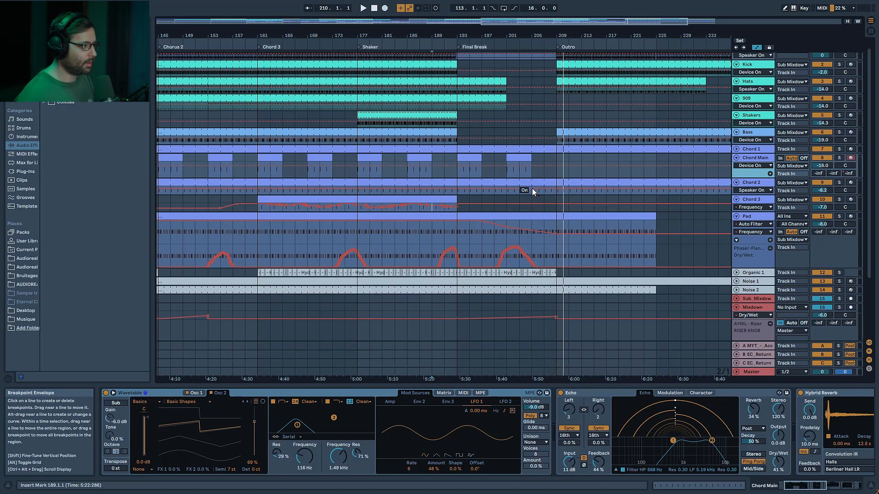
{"action": "scroll", "coordinate": [531, 188], "scroll_direction": "up", "scroll_amount": 1}
Move playback to the start of the Outro at bar 209, then audition the Outro from bar 221
{"action": "left_click", "coordinate": [594, 90]}
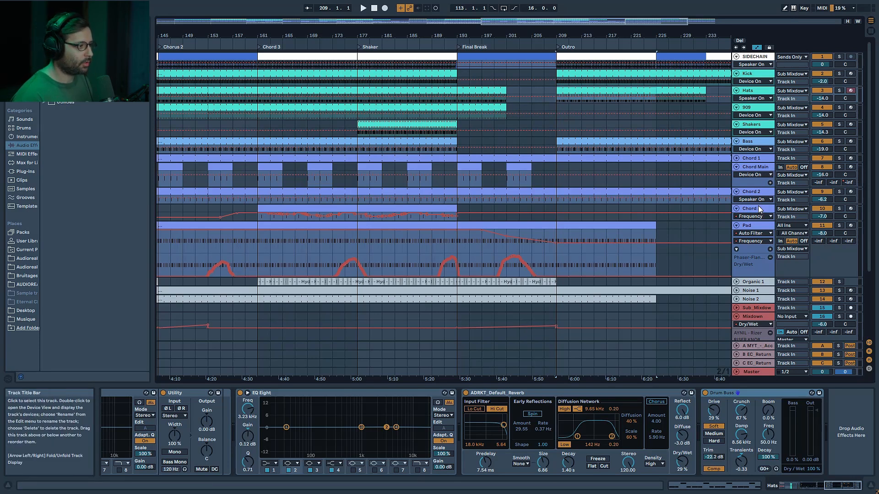
{"action": "left_click", "coordinate": [593, 228]}
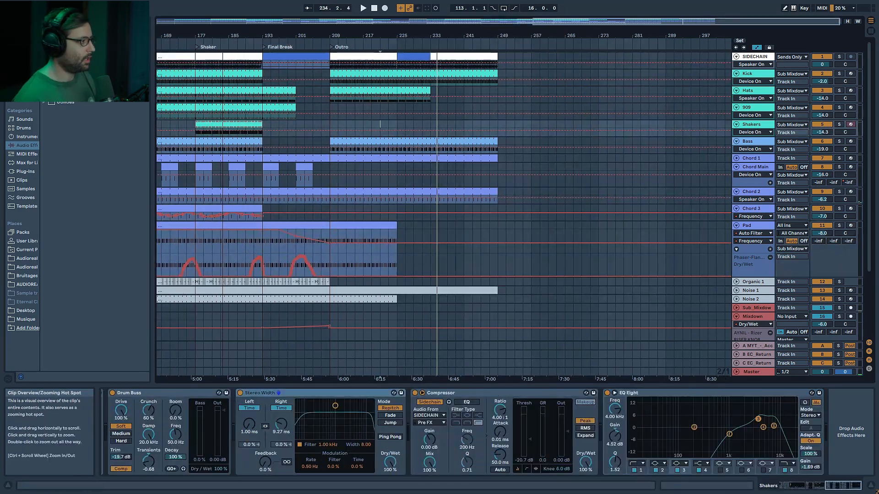
{"action": "left_click_drag", "start_coordinate": [686, 21], "coordinate": [485, 7]}
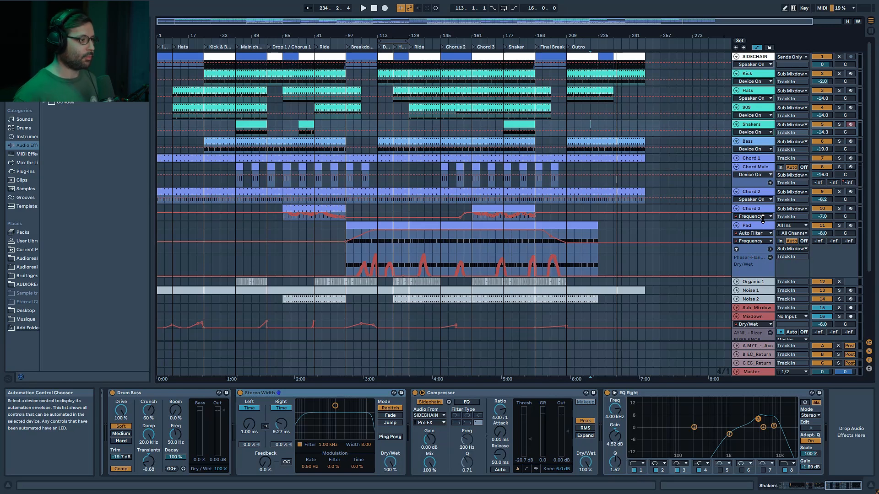
Collapse Chord Main, expand Chord 1's automation lanes, and review its filter frequency, return send and Wavetable Osc 1 Effect 2 envelopes
{"action": "left_click", "coordinate": [742, 166]}
{"action": "left_click", "coordinate": [736, 167]}
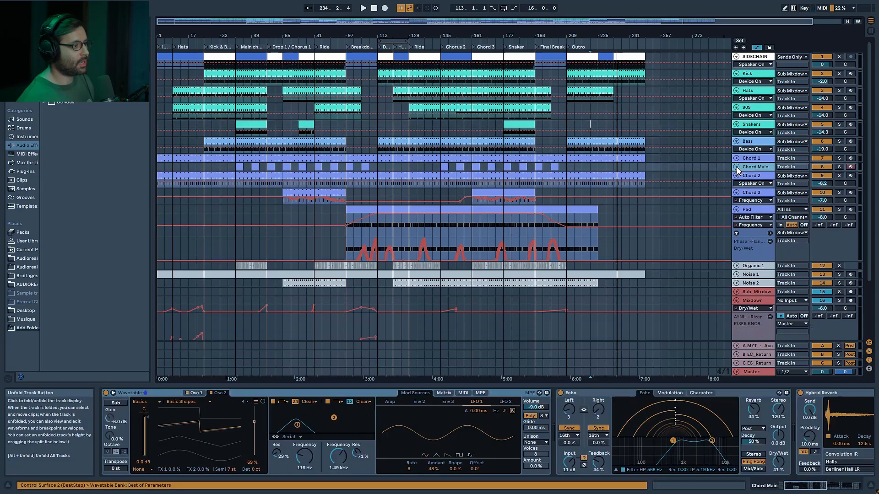
{"action": "left_click", "coordinate": [737, 158]}
{"action": "left_click", "coordinate": [737, 158]}
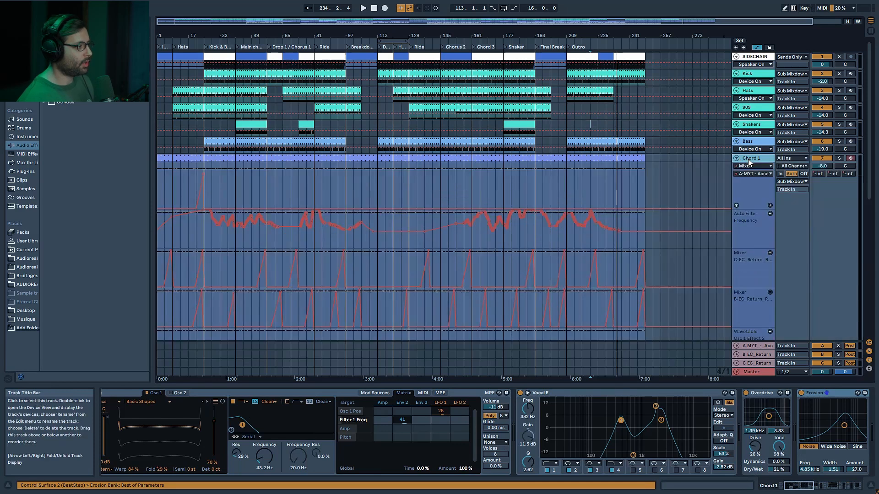
{"action": "scroll", "coordinate": [772, 212], "scroll_direction": "down", "scroll_amount": 3}
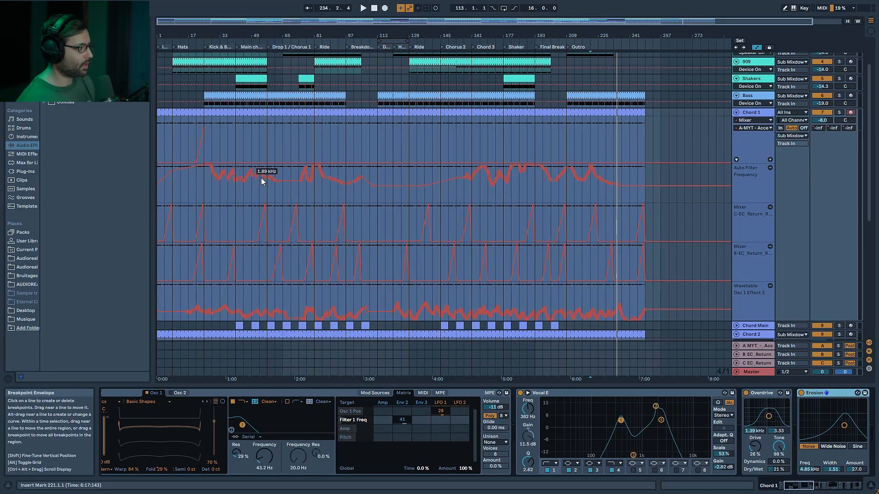
{"action": "left_click_drag", "start_coordinate": [310, 21], "coordinate": [310, 32]}
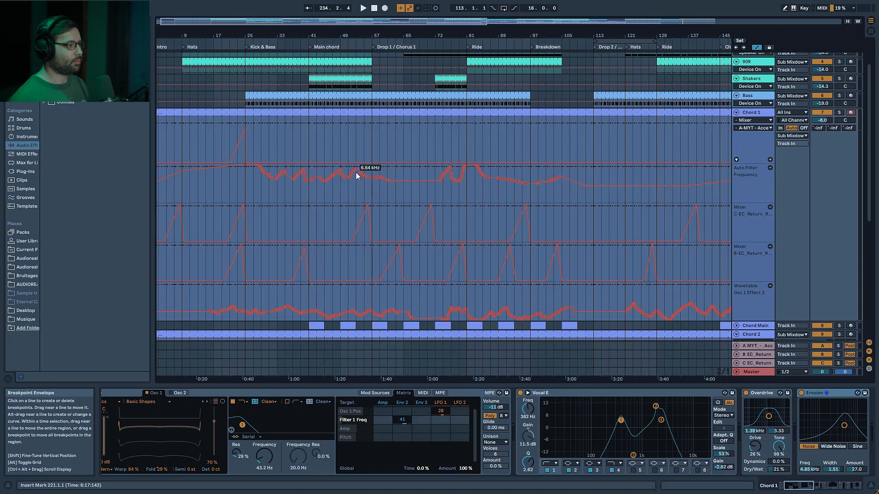
{"action": "scroll", "coordinate": [220, 160], "scroll_direction": "down", "scroll_amount": 3, "text": "ctrl"}
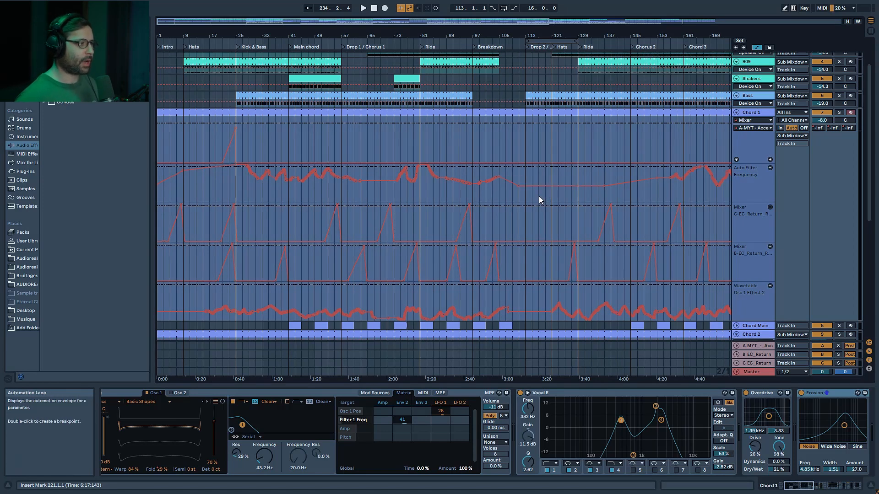
{"action": "scroll", "coordinate": [539, 197], "scroll_direction": "up", "scroll_amount": 2}
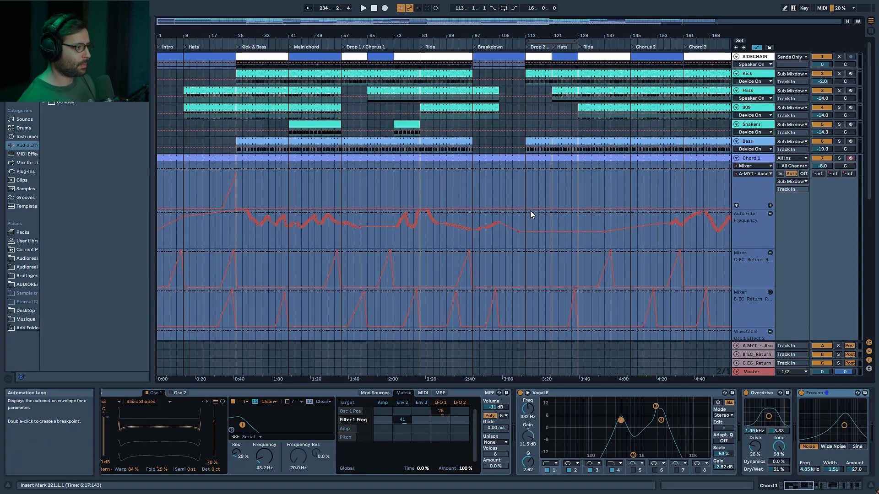
{"action": "scroll", "coordinate": [526, 248], "scroll_direction": "down", "scroll_amount": 3}
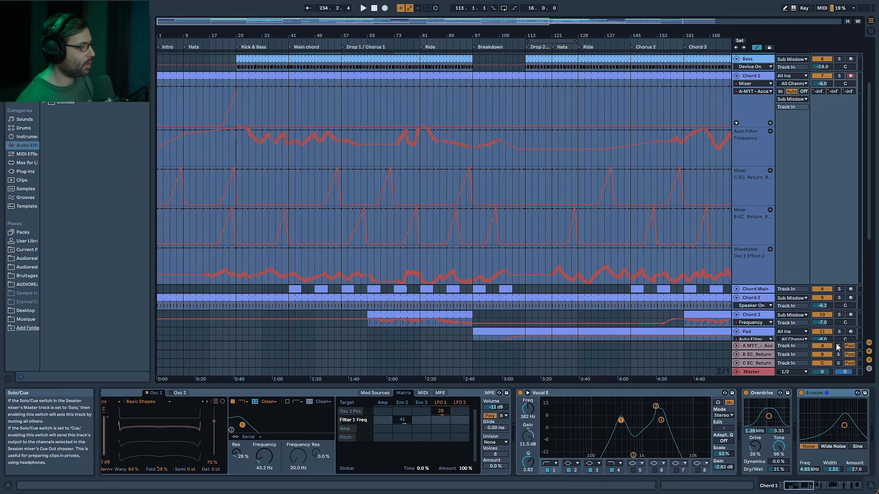
Solo Chord 1, audition its return send automation from bars 63 and 53, and show its Auto Filter Frequency envelope
{"action": "left_click", "coordinate": [314, 176]}
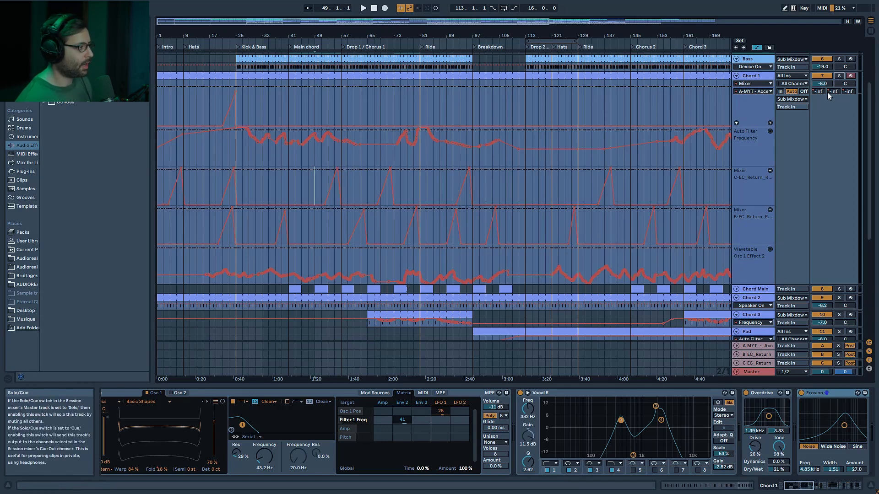
{"action": "left_click", "coordinate": [360, 245]}
{"action": "key", "text": "space"}
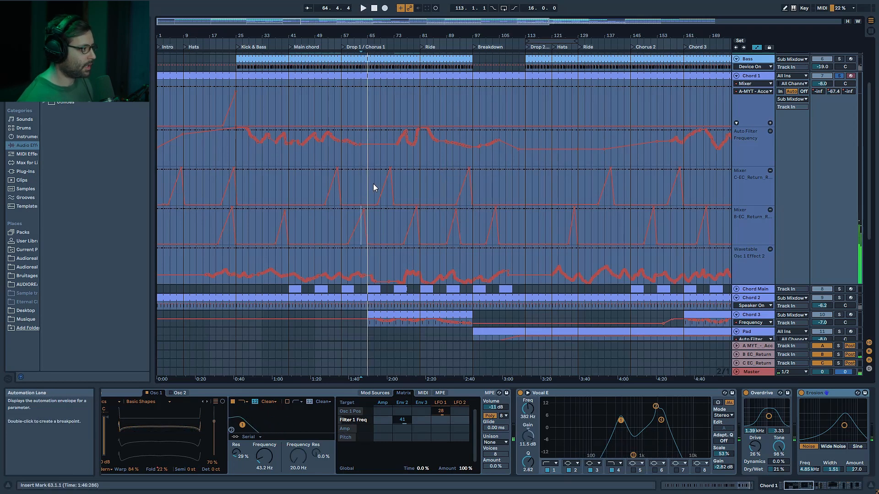
{"action": "left_click", "coordinate": [326, 179]}
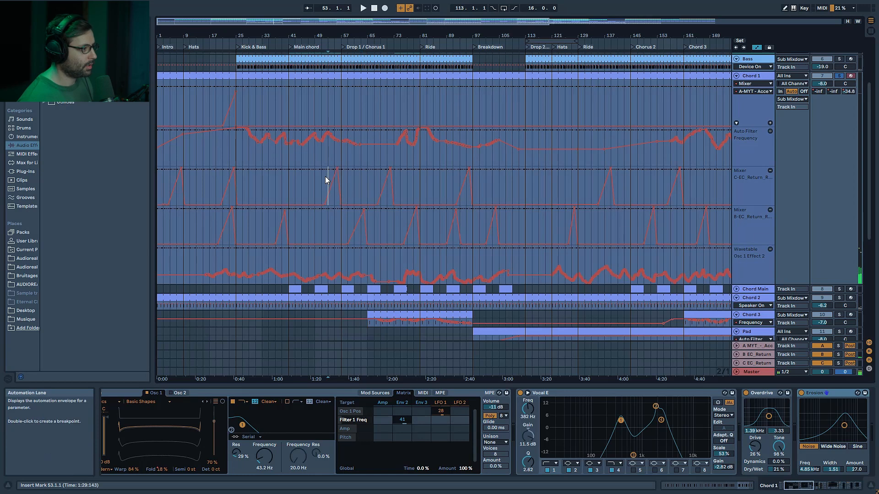
{"action": "key", "text": "space"}
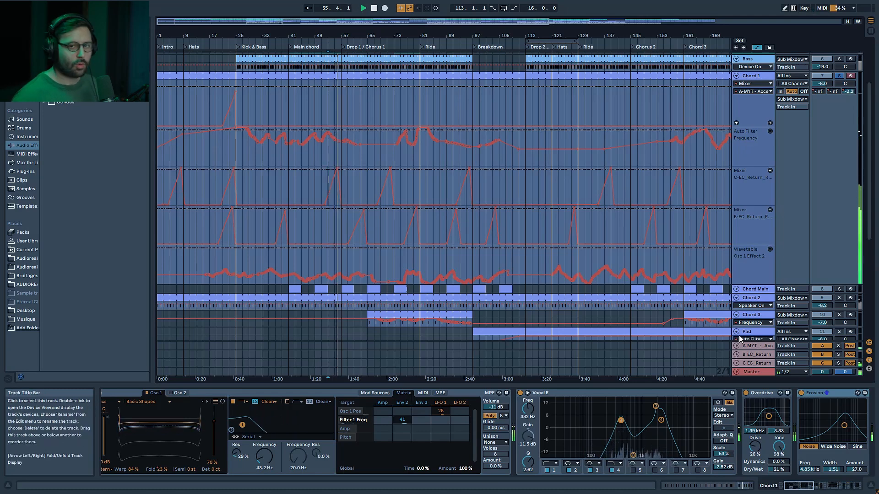
{"action": "key", "text": "space"}
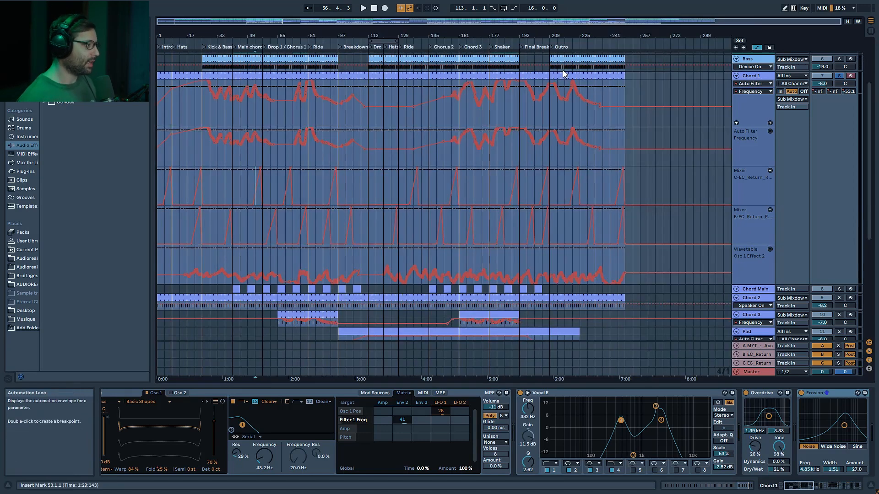
{"action": "scroll", "coordinate": [515, 155], "scroll_direction": "up", "scroll_amount": 1}
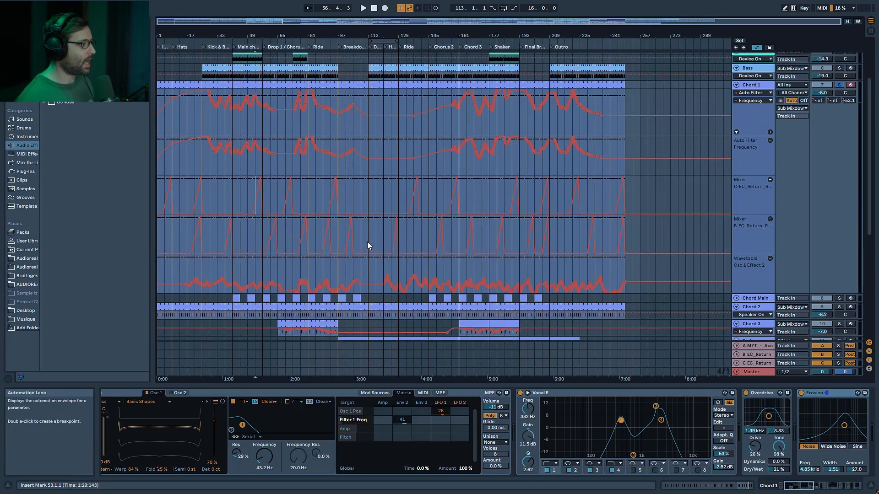
{"action": "scroll", "coordinate": [369, 238], "scroll_direction": "down", "scroll_amount": 1}
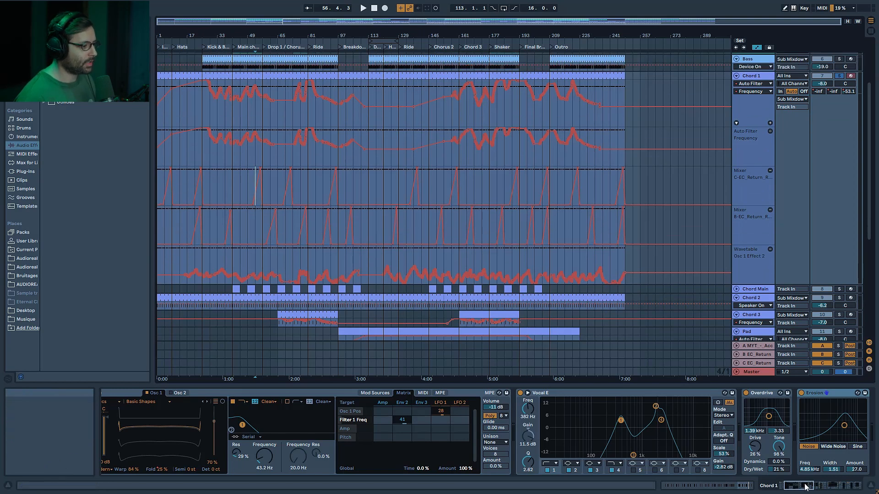
Expand and solo Chord Main and display its Mixer C-EC Return Reverse Delay automation
{"action": "left_click_drag", "start_coordinate": [805, 485], "coordinate": [826, 486]}
{"action": "left_click", "coordinate": [756, 92]}
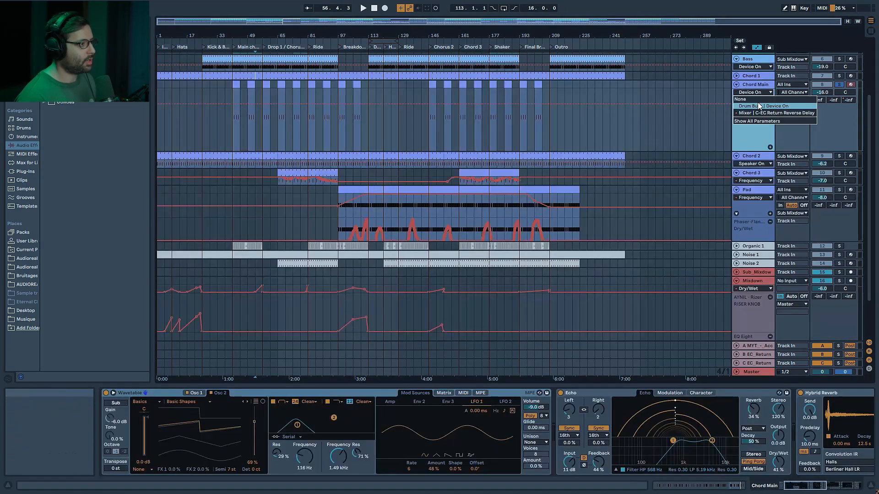
{"action": "left_click", "coordinate": [753, 113]}
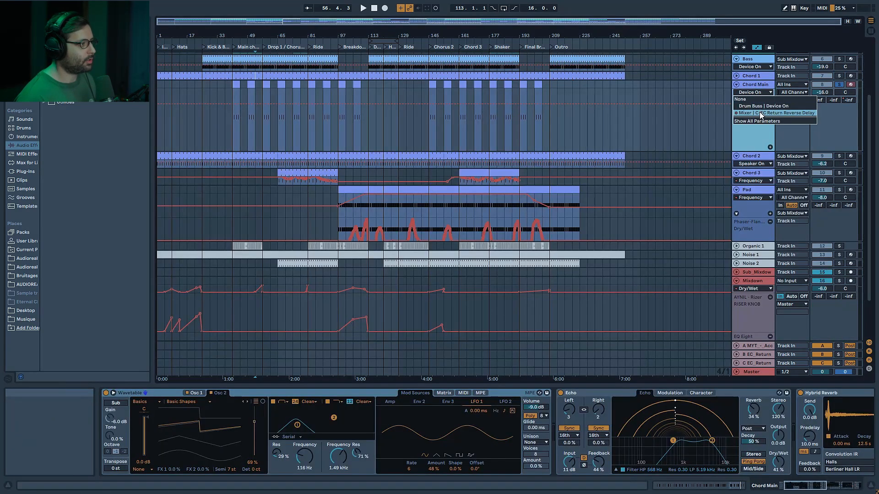
Audition the soloed Chord Main track with its reverse delay send automation from bar 43 in the Main chord section
{"action": "left_click_drag", "start_coordinate": [365, 36], "coordinate": [484, 105]}
{"action": "left_click", "coordinate": [752, 86]}
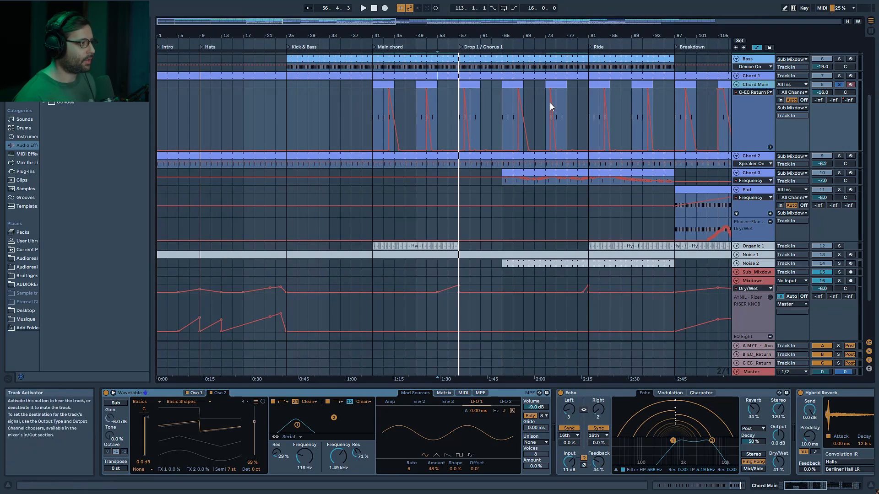
{"action": "left_click", "coordinate": [380, 110]}
{"action": "key", "text": "space"}
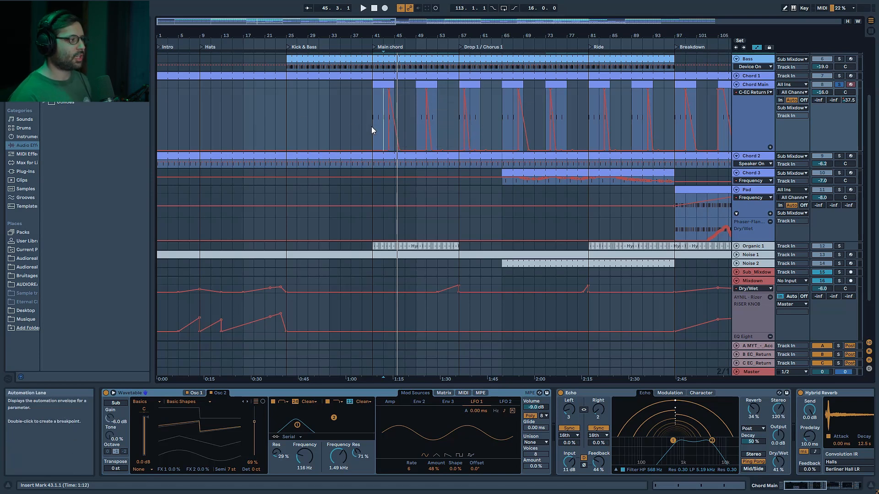
Move playback to bar 41, show Chord Main's Wavetable modulation matrix, and raise the Filter 1 frequency to 486 Hz
{"action": "left_click", "coordinate": [387, 100]}
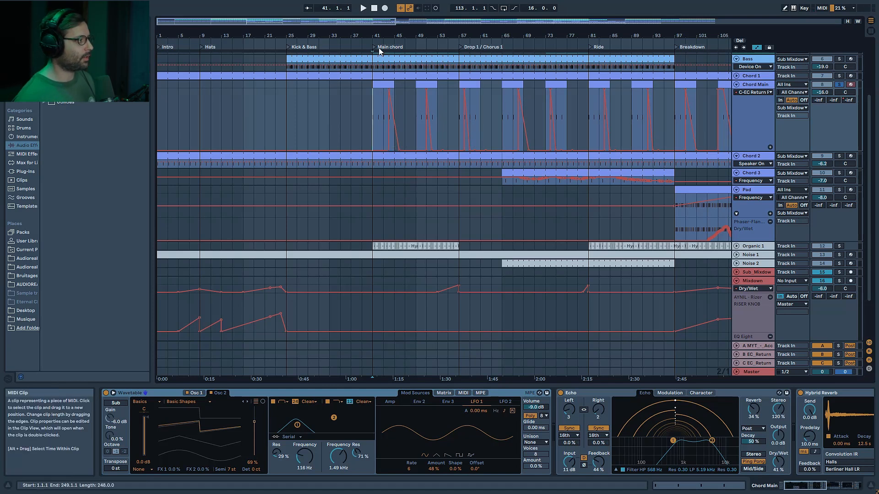
{"action": "left_click", "coordinate": [445, 395]}
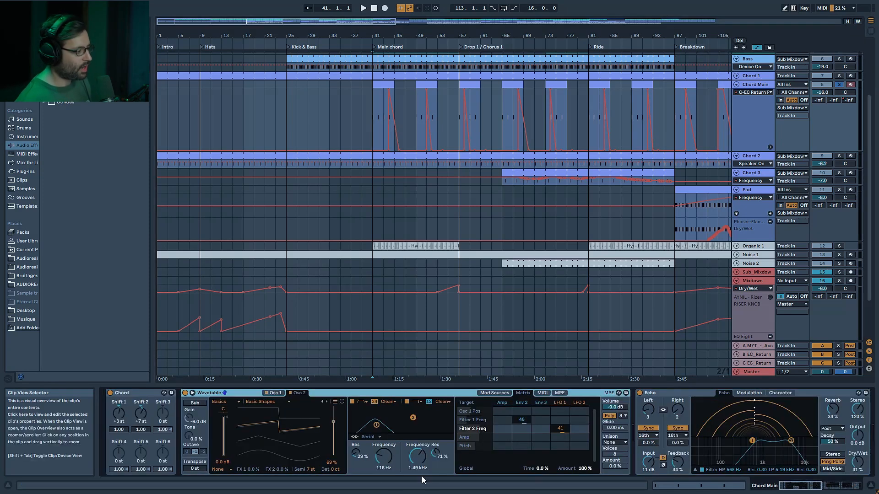
{"action": "left_click_drag", "start_coordinate": [383, 456], "coordinate": [384, 441]}
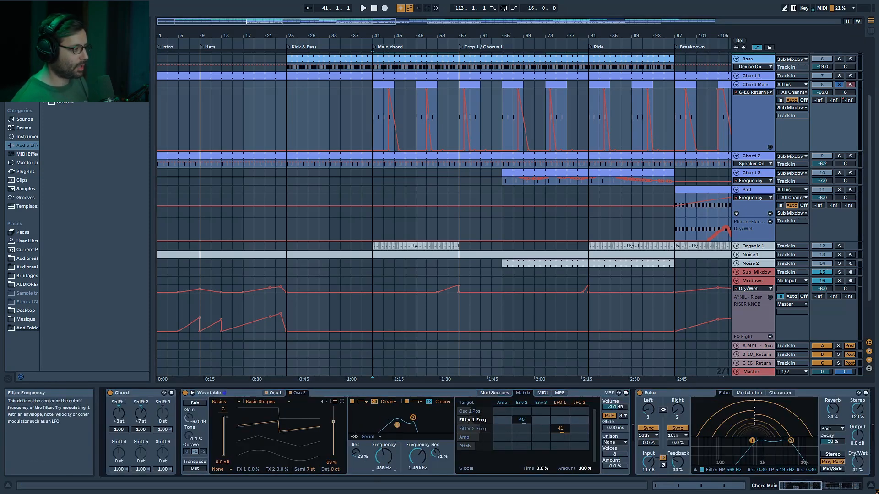
Undo the last Filter 1 frequency change on Chord Main, unsolo the track and collapse it
{"action": "key", "text": "ctrl+z"}
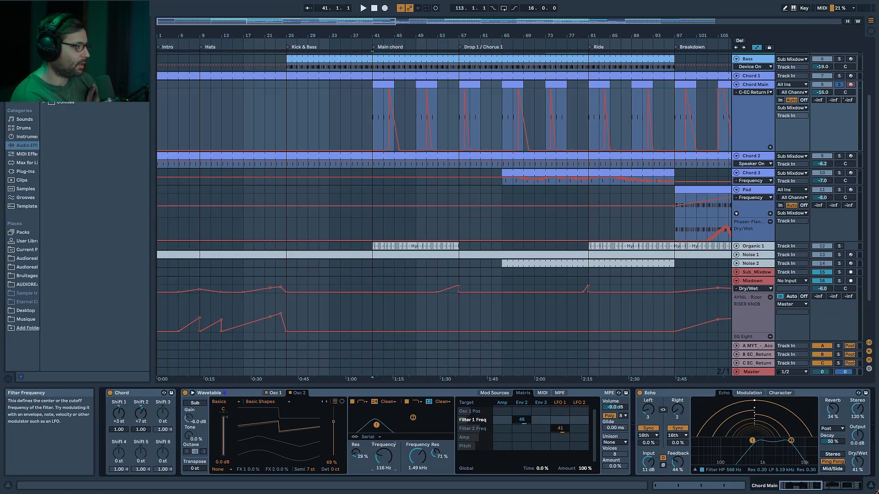
{"action": "left_click_drag", "start_coordinate": [353, 36], "coordinate": [263, 58]}
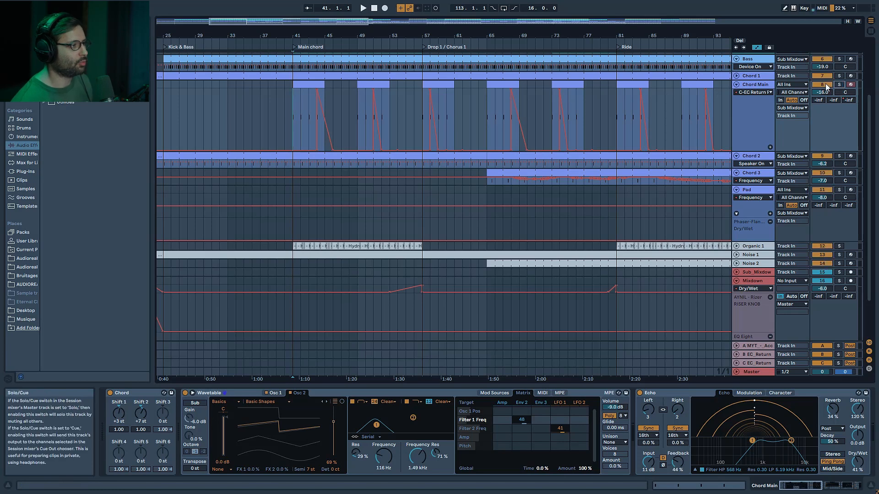
{"action": "left_click", "coordinate": [737, 85]}
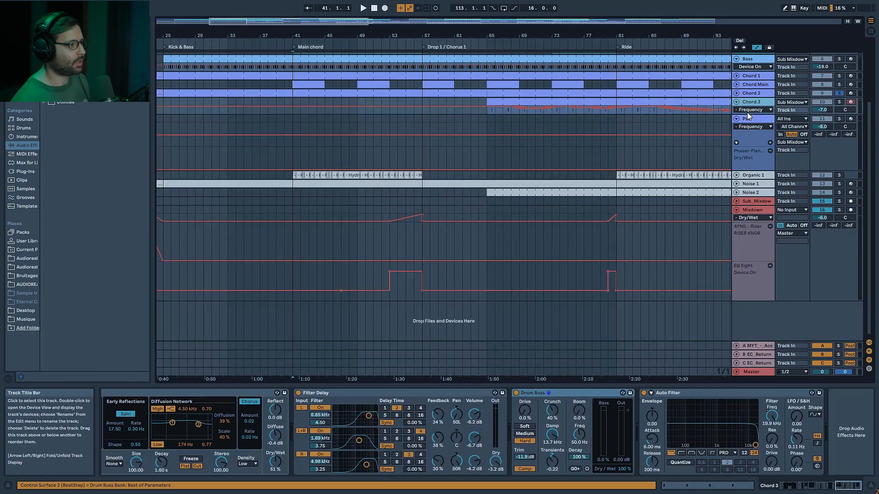
Enlarge Chord 3's automation lane, display its Balance envelope, and audition the soloed track around bars 69 to 73
{"action": "left_click_drag", "start_coordinate": [752, 115], "coordinate": [758, 153]}
{"action": "left_click", "coordinate": [760, 122]}
{"action": "left_click", "coordinate": [518, 133]}
{"action": "key", "text": "space"}
{"action": "left_click", "coordinate": [556, 133]}
{"action": "key", "text": "space"}
{"action": "key", "text": "space"}
{"action": "left_click", "coordinate": [550, 133]}
{"action": "key", "text": "space"}
{"action": "key", "text": "space"}
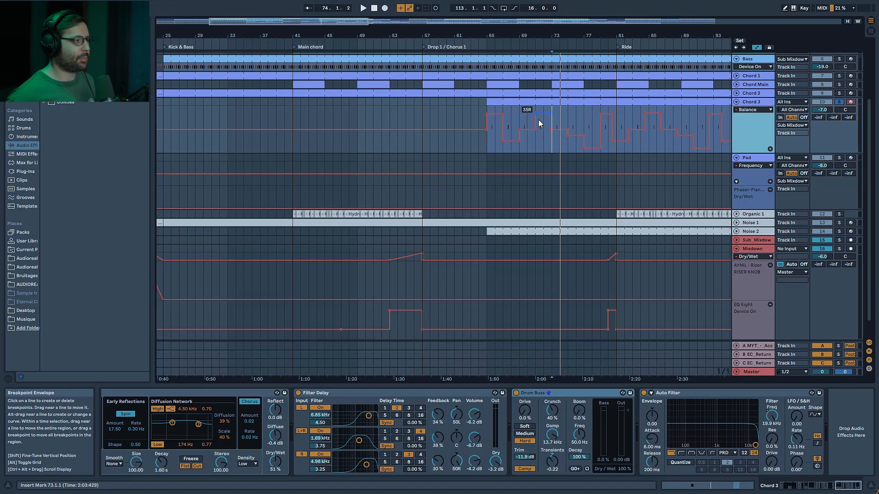
Audition the soloed Chord 3 track with its Balance automation from bars 65 and 69
{"action": "left_click", "coordinate": [485, 140]}
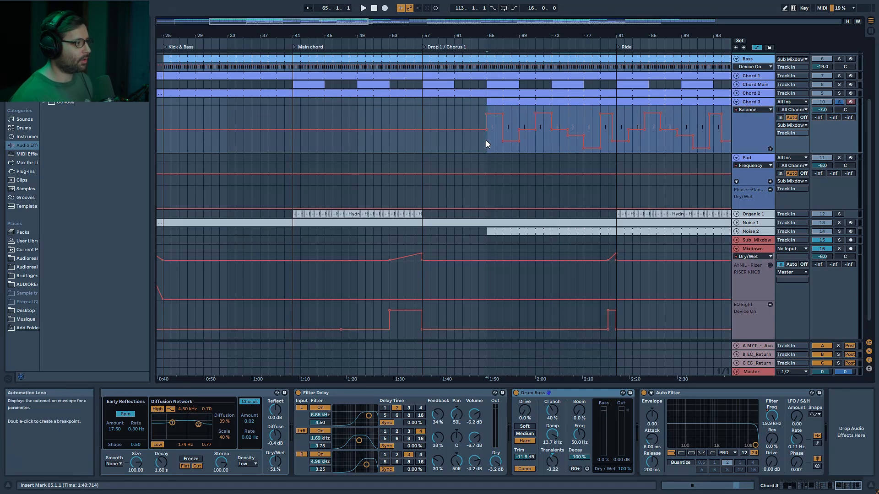
{"action": "key", "text": "space"}
{"action": "left_click_drag", "start_coordinate": [344, 22], "coordinate": [384, 118]}
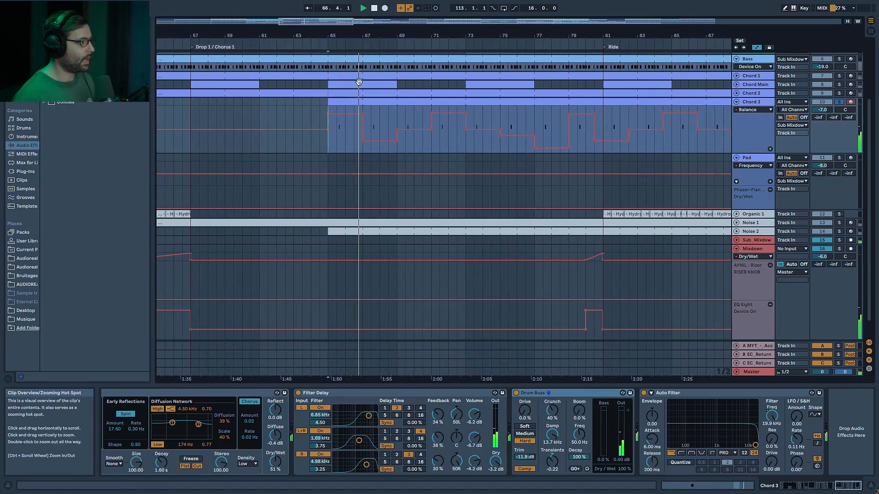
{"action": "left_click", "coordinate": [405, 118]}
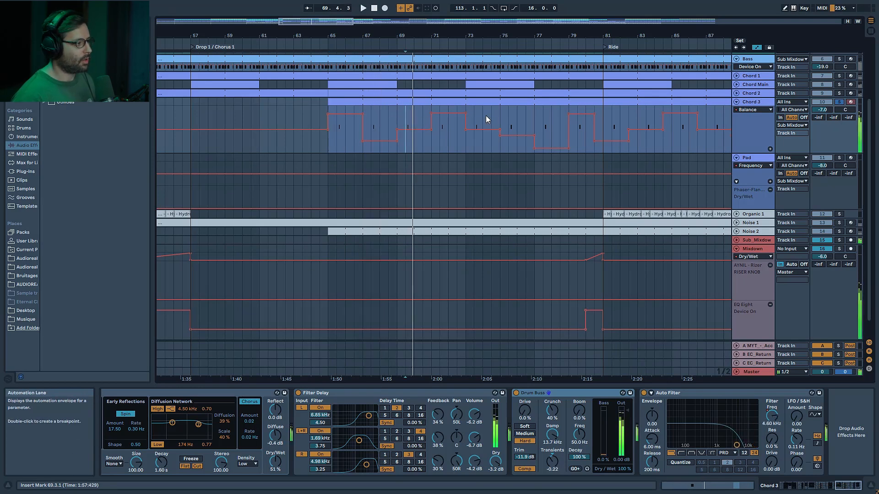
Collapse Chord 3, display Pad's Auto Filter Frequency automation, and solo the Pad track
{"action": "left_click_drag", "start_coordinate": [341, 21], "coordinate": [343, 3]}
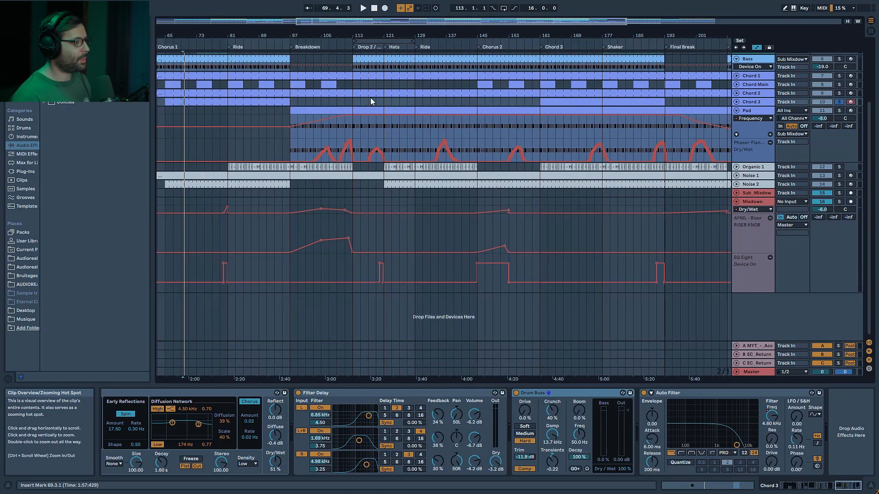
{"action": "left_click", "coordinate": [757, 120]}
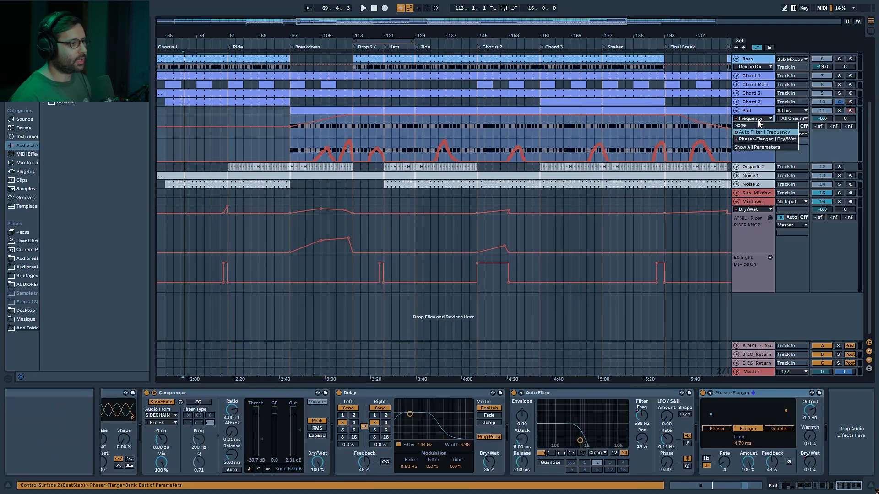
{"action": "left_click", "coordinate": [757, 132]}
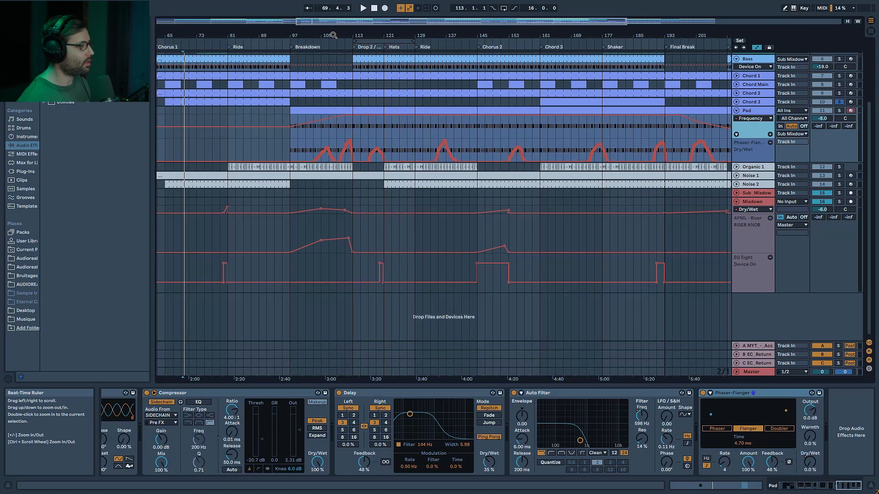
{"action": "left_click", "coordinate": [840, 111]}
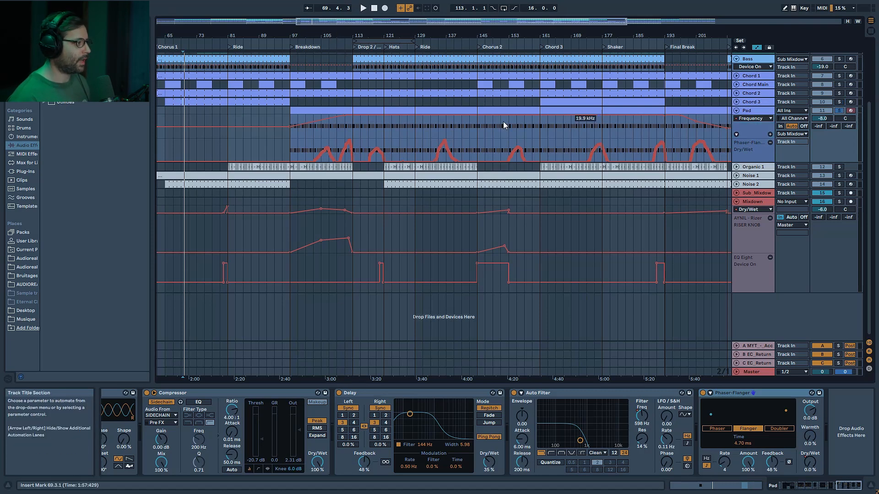
Audition the soloed Pad from bar 103 in the Breakdown and from bar 133 in the Ride section
{"action": "left_click", "coordinate": [315, 136]}
{"action": "key", "text": "space"}
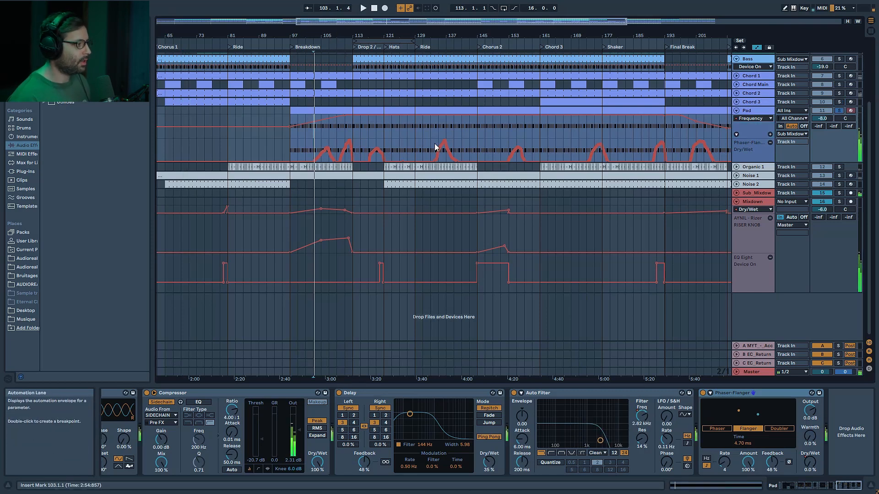
{"action": "left_click", "coordinate": [432, 127]}
{"action": "key", "text": "space"}
{"action": "key", "text": "space"}
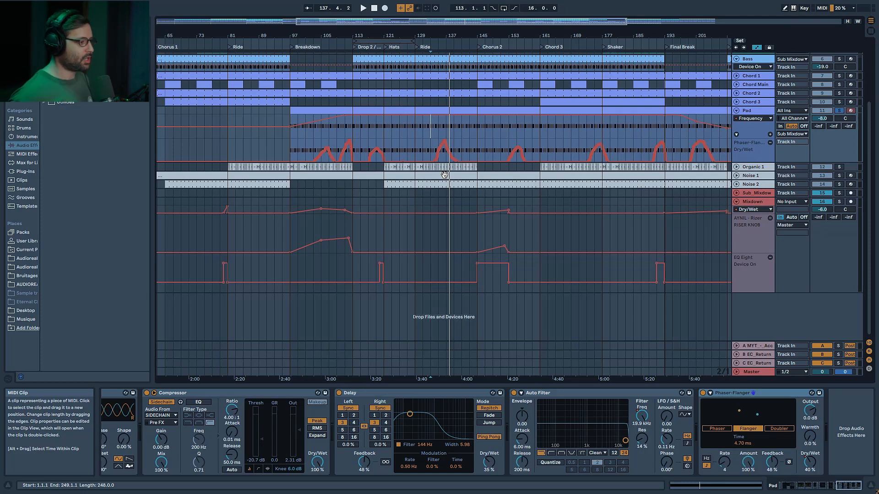
Inspect the two Phaser-Flanger devices in Pad's effect chain
{"action": "left_click_drag", "start_coordinate": [847, 486], "coordinate": [808, 476]}
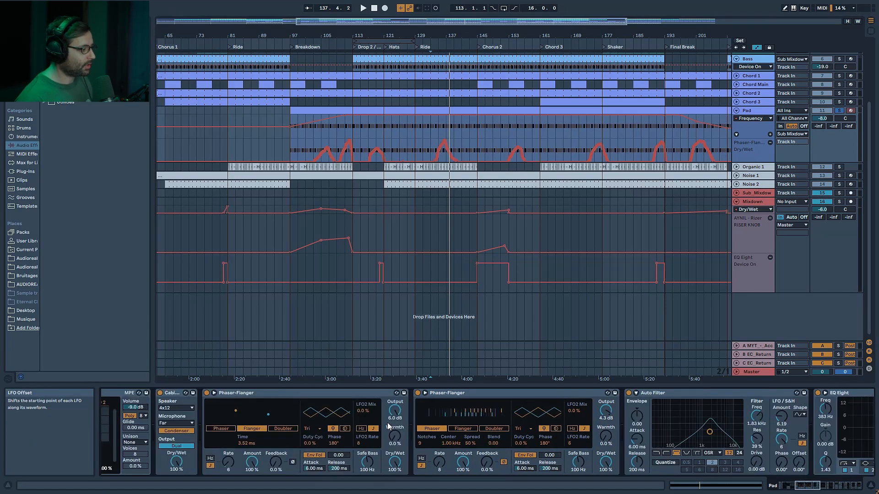
{"action": "left_click", "coordinate": [339, 396]}
{"action": "left_click", "coordinate": [456, 392]}
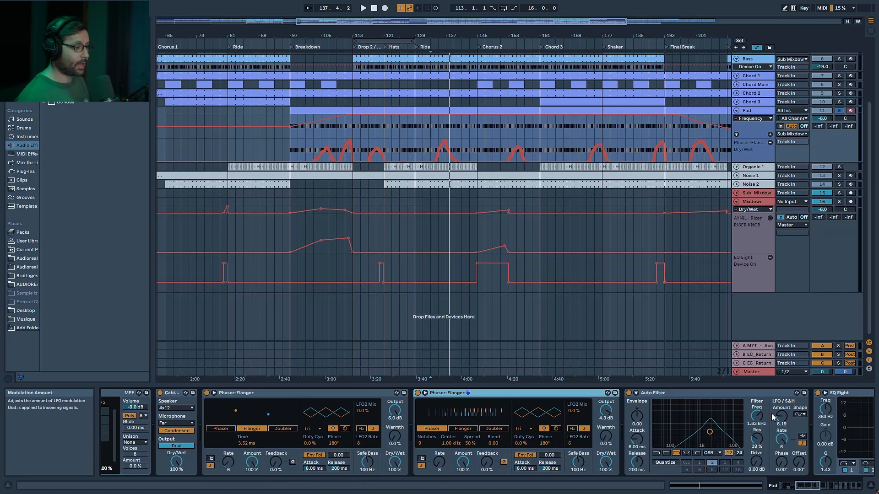
Review the remaining Pad effects, including the Echo's Modulation settings, Auto Pan, Compressor and Delay
{"action": "left_click_drag", "start_coordinate": [809, 486], "coordinate": [826, 488]}
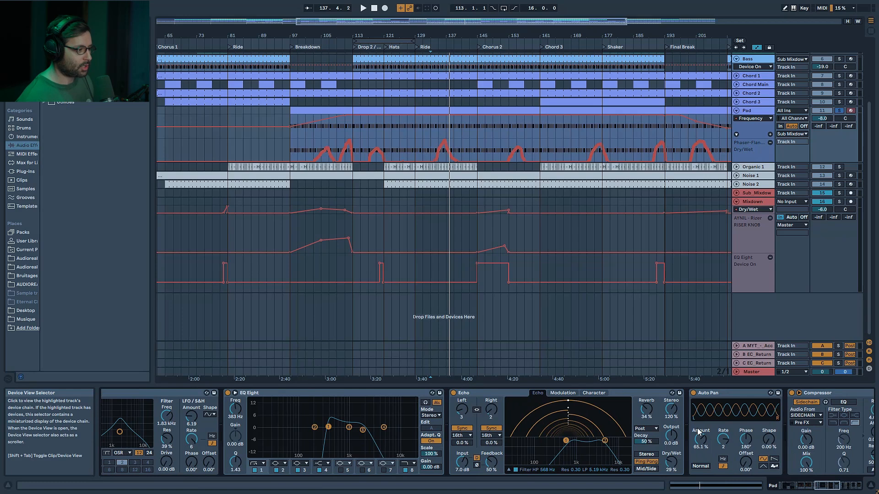
{"action": "left_click", "coordinate": [563, 393]}
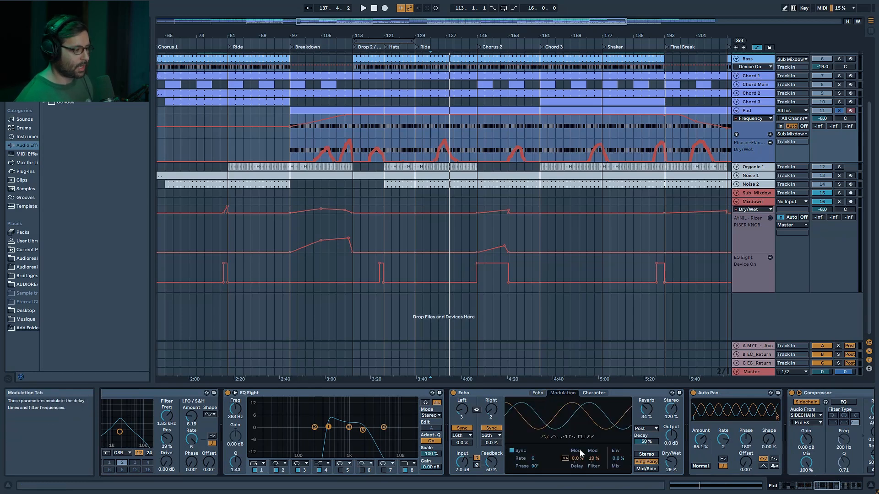
{"action": "left_click", "coordinate": [542, 394]}
{"action": "scroll", "coordinate": [445, 459], "scroll_direction": "left", "scroll_amount": 5}
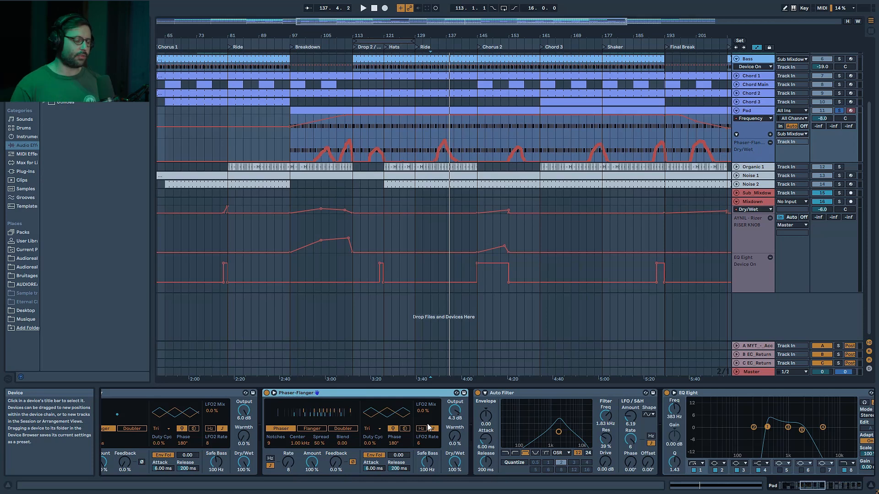
{"action": "left_click_drag", "start_coordinate": [819, 487], "coordinate": [845, 489]}
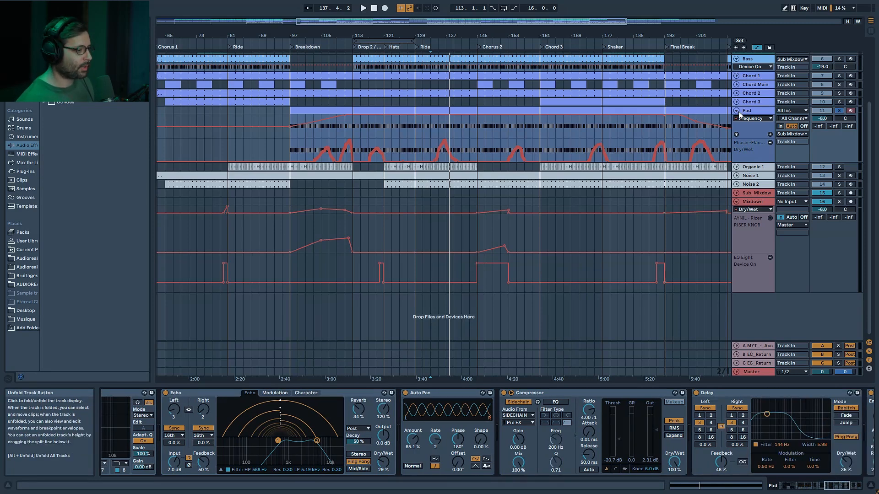
Show the soloed Organic 1 track's effect chain, select its Auto Pan, and audition the track from bar 133
{"action": "left_click", "coordinate": [837, 488]}
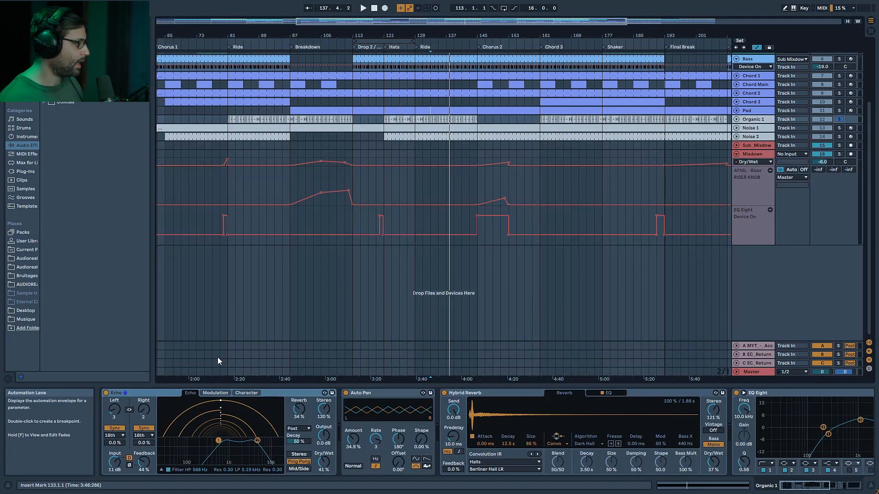
{"action": "left_click", "coordinate": [399, 391]}
{"action": "key", "text": "space"}
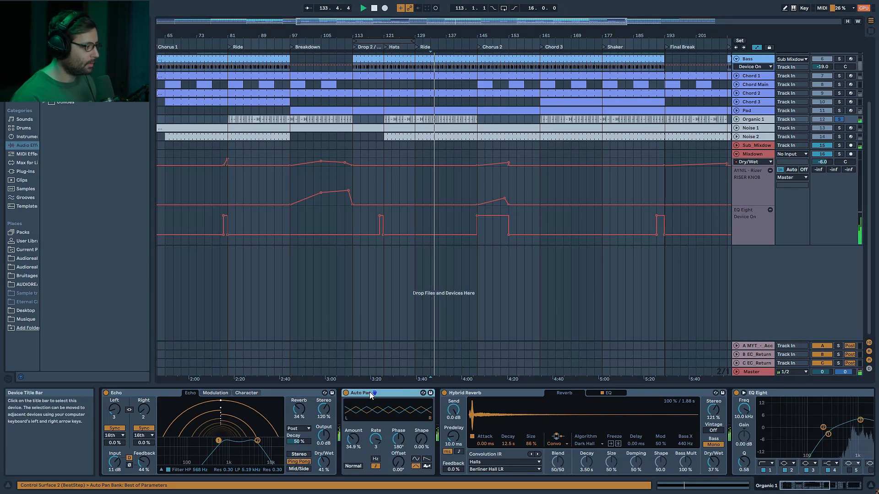
Audition Noise 1 and Noise 2 in solo, viewing Noise 2's effect chain and briefly expanding its automation lane
{"action": "left_click", "coordinate": [839, 128]}
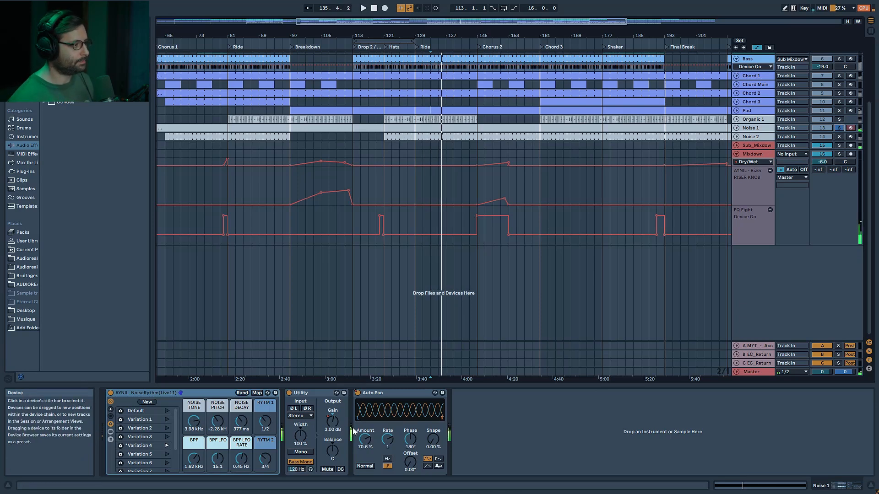
{"action": "left_click", "coordinate": [839, 136]}
{"action": "key", "text": "space"}
{"action": "mouse_move", "coordinate": [478, 416]}
{"action": "left_mouse_down"}
{"action": "mouse_move", "coordinate": [447, 423]}
{"action": "mouse_move", "coordinate": [473, 420]}
{"action": "left_mouse_up"}
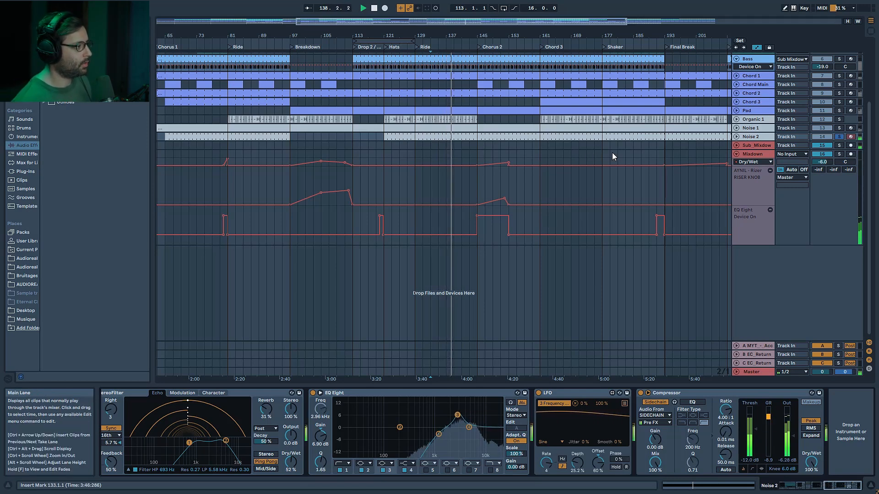
{"action": "left_click", "coordinate": [736, 137]}
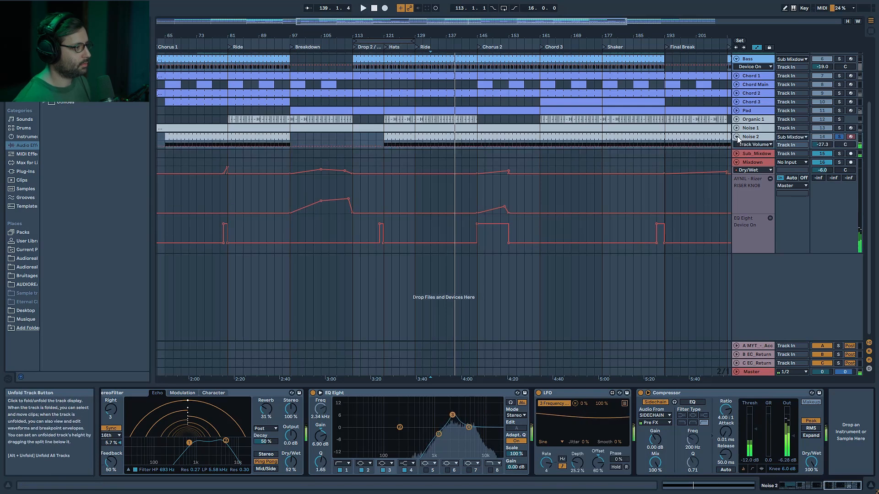
{"action": "left_click", "coordinate": [737, 140]}
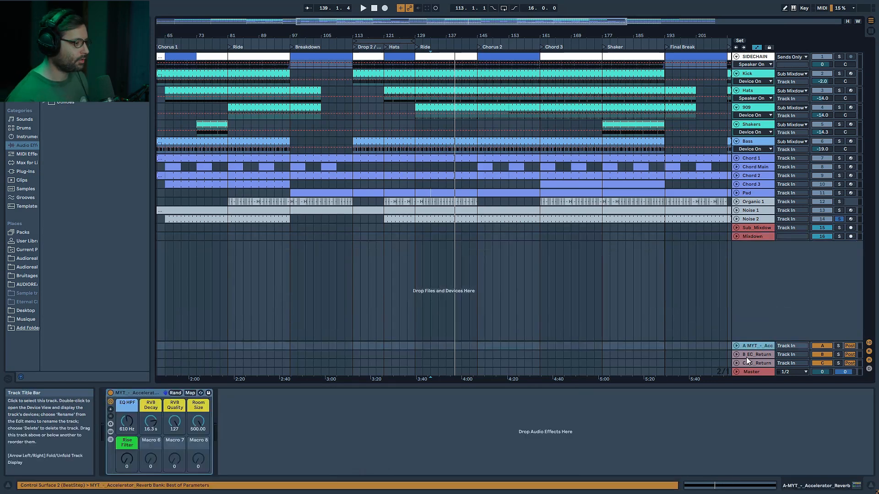
Inspect the devices inside return A's Accelerator Reverb rack and the Reverse Delay chains on returns B and C
{"action": "left_click", "coordinate": [110, 431]}
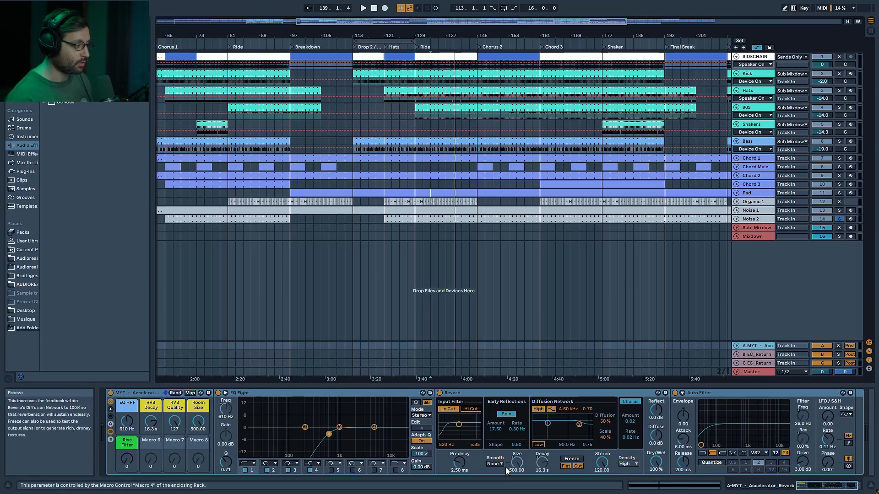
{"action": "left_click", "coordinate": [111, 432]}
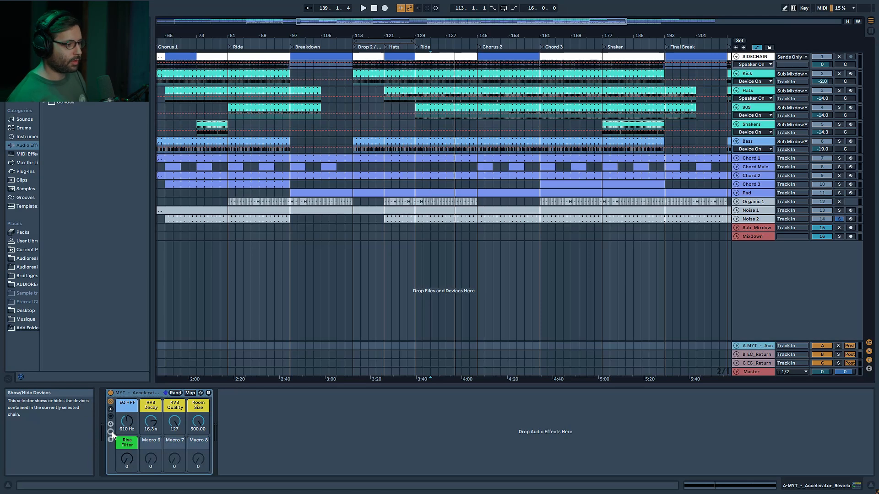
{"action": "left_click", "coordinate": [756, 354]}
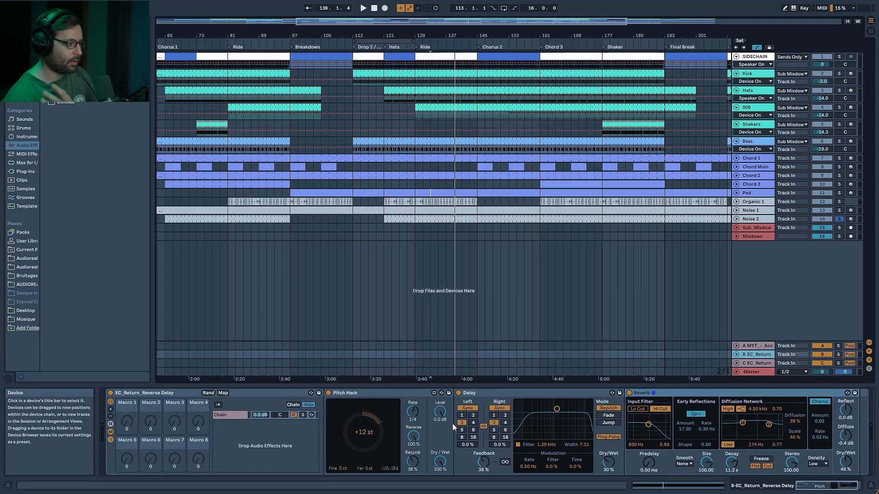
{"action": "left_click", "coordinate": [748, 363]}
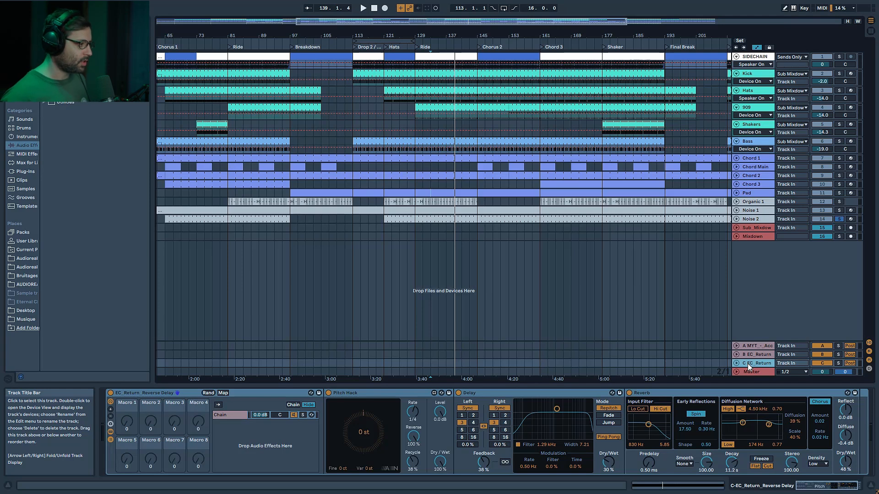
Expand and collapse Chord 1, Chord Main and Chord 3 in turn to check their automation lanes
{"action": "left_click", "coordinate": [736, 158]}
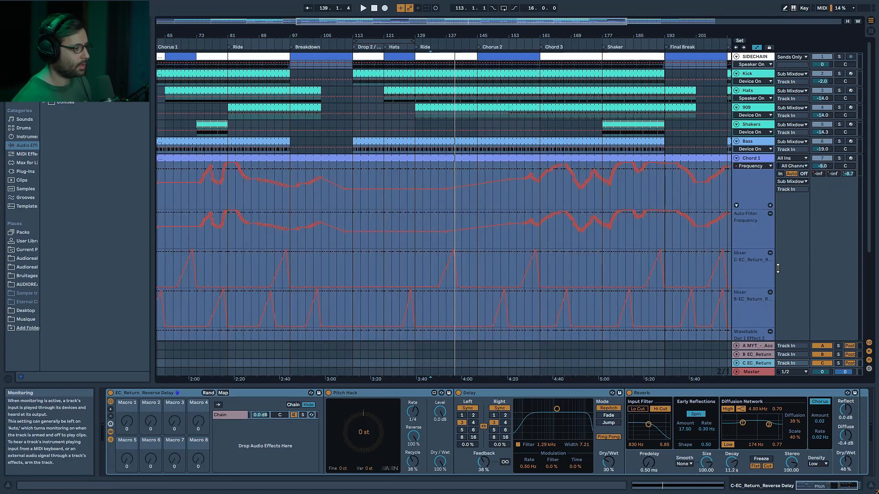
{"action": "left_click", "coordinate": [736, 158]}
{"action": "left_click", "coordinate": [736, 167]}
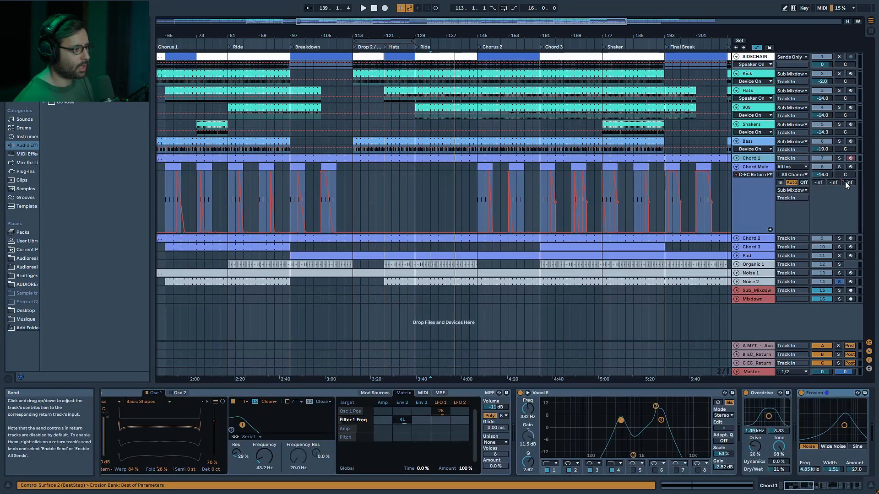
{"action": "left_click", "coordinate": [736, 167]}
{"action": "left_click", "coordinate": [736, 184]}
{"action": "left_click", "coordinate": [736, 184]}
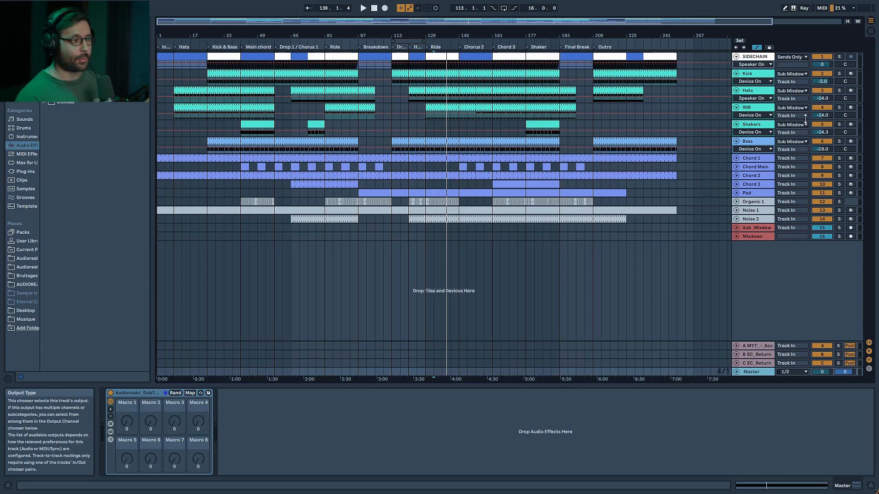
Display the device chains of the Hats and Kick tracks
{"action": "left_click", "coordinate": [818, 99]}
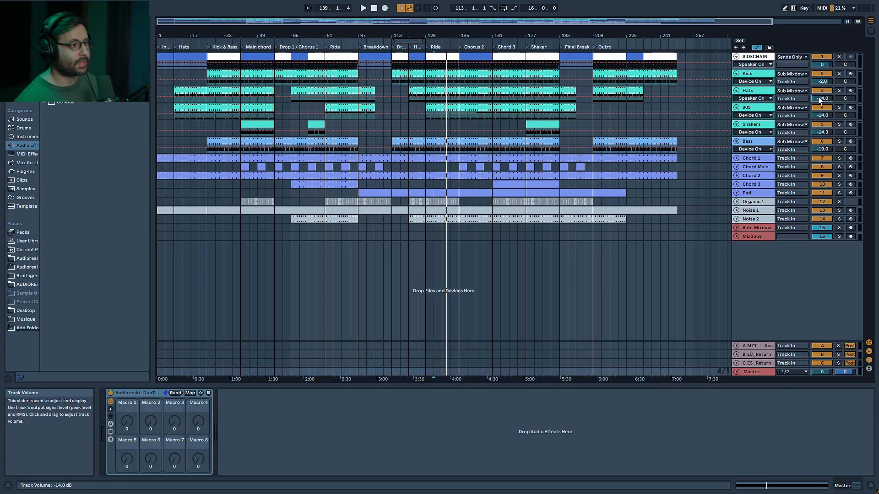
{"action": "left_click", "coordinate": [743, 94]}
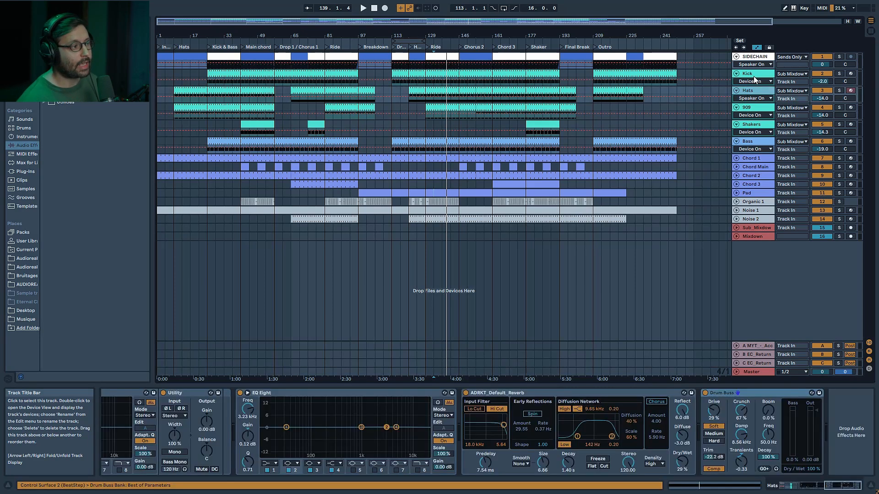
{"action": "left_click", "coordinate": [754, 75]}
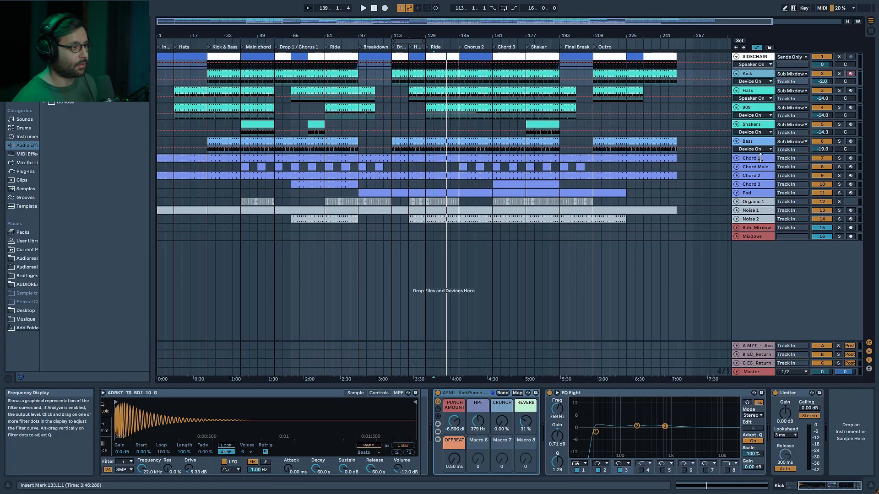
Audition the Kick track in solo, comparing its sound with the EQ Eight bypassed and active
{"action": "left_click", "coordinate": [839, 73]}
{"action": "key", "text": "space"}
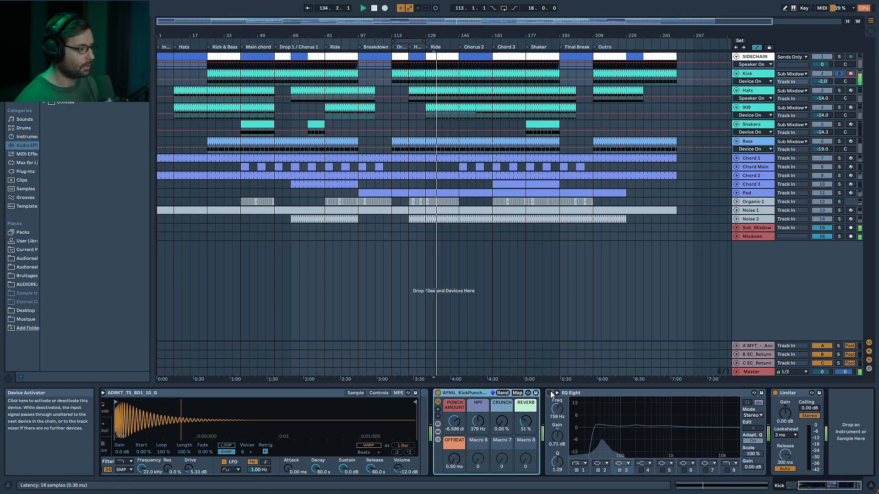
{"action": "left_click", "coordinate": [550, 392]}
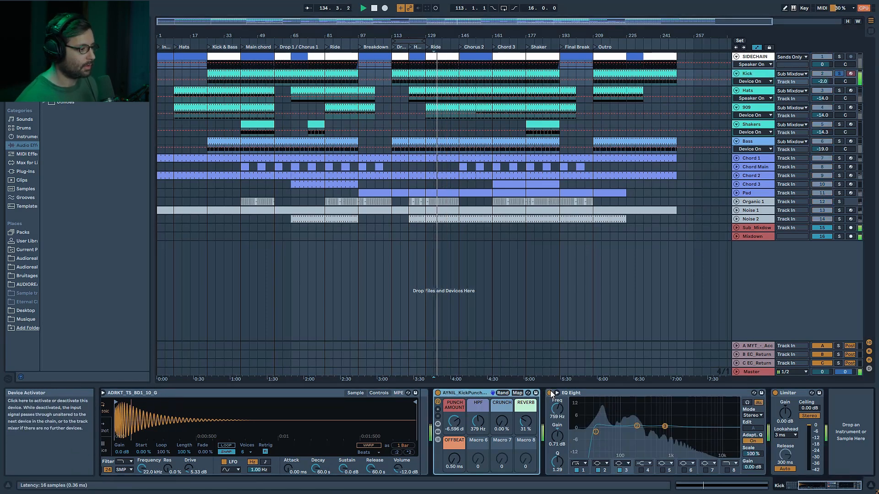
Inspect the effect chains of the Hats and 909 tracks, including their reverb, Drum Buss and the 909's EQ Eight bands
{"action": "left_click", "coordinate": [774, 93]}
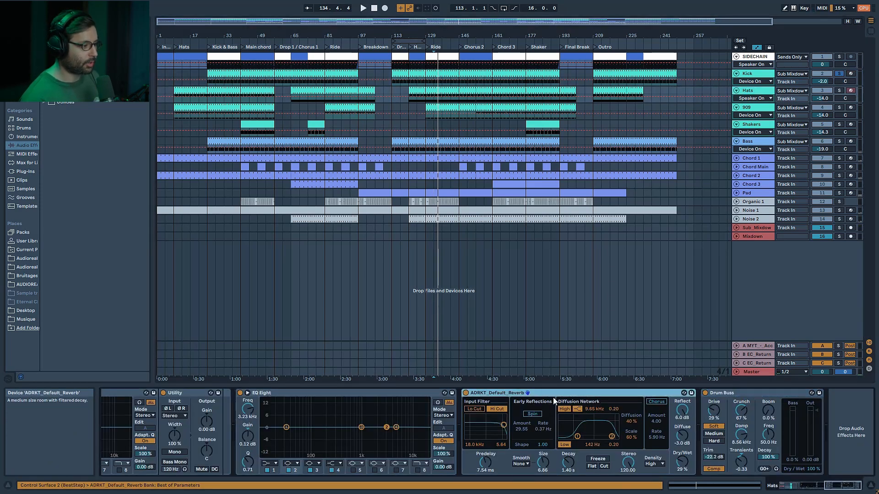
{"action": "left_click", "coordinate": [729, 393]}
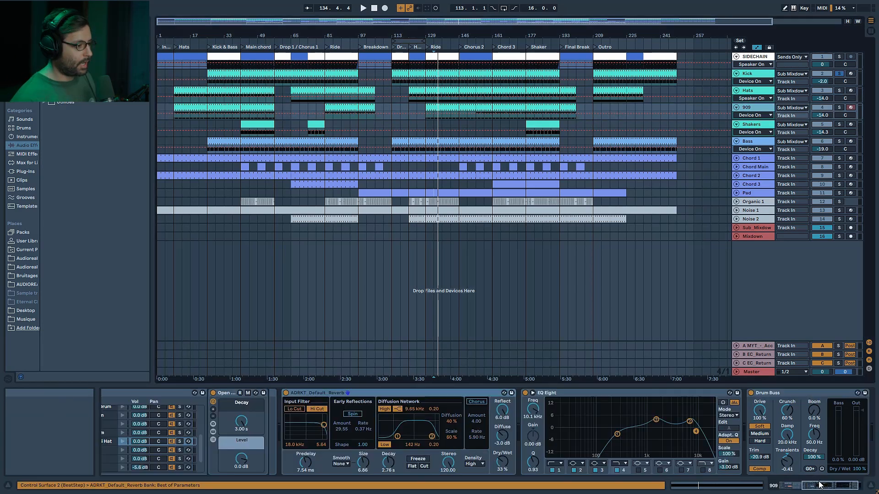
{"action": "left_click", "coordinate": [827, 486]}
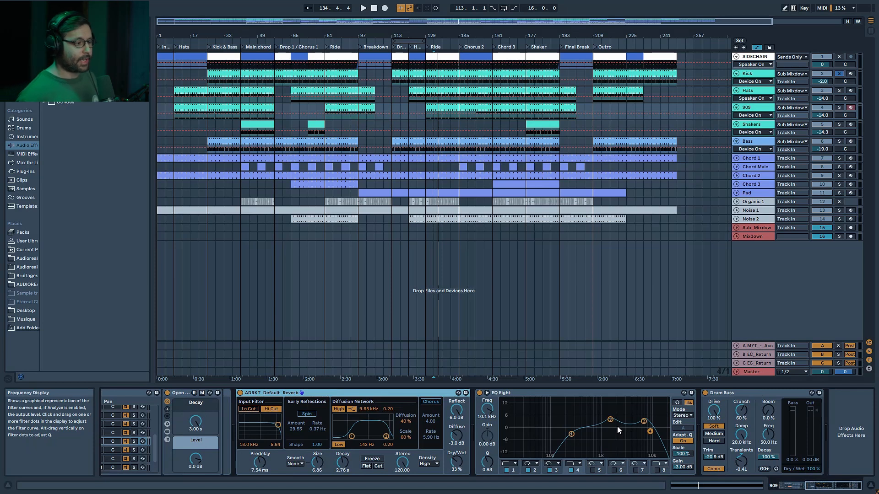
{"action": "left_click", "coordinate": [571, 434]}
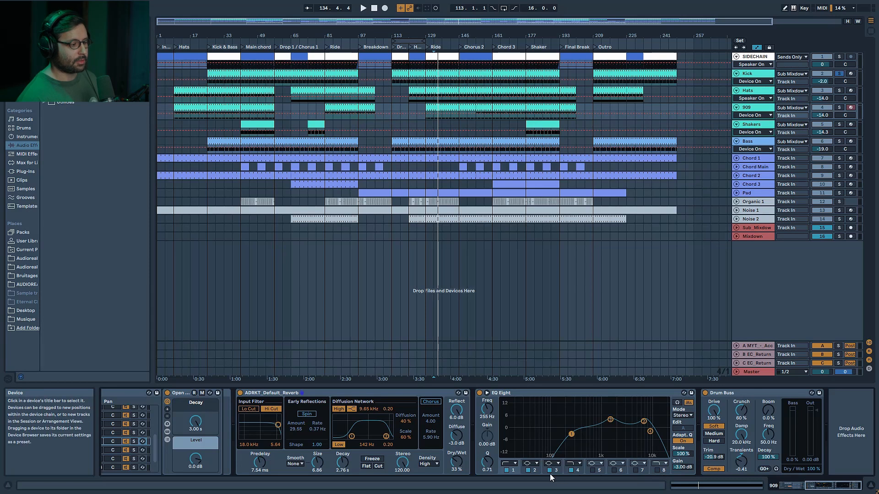
{"action": "left_click", "coordinate": [577, 470]}
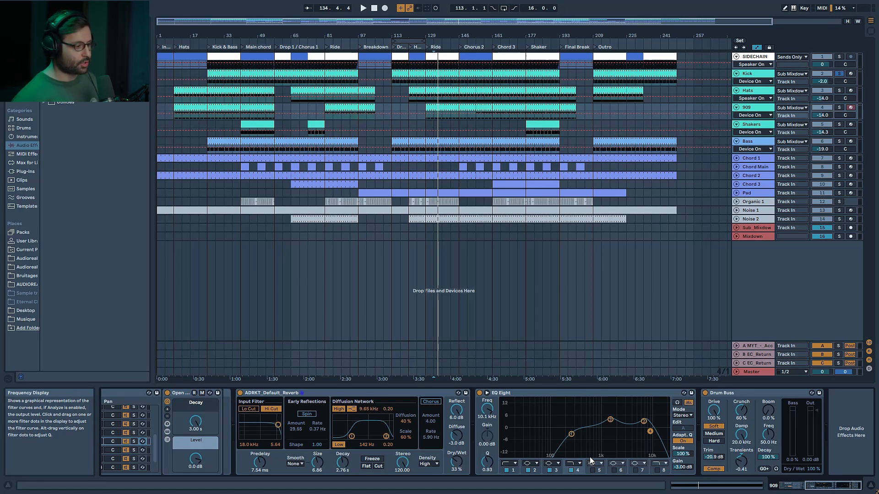
Examine the Shakers device chain, from its Delay and reverb through Drum Buss and Stereo Width to Compressor and EQ Eight
{"action": "left_click", "coordinate": [757, 123]}
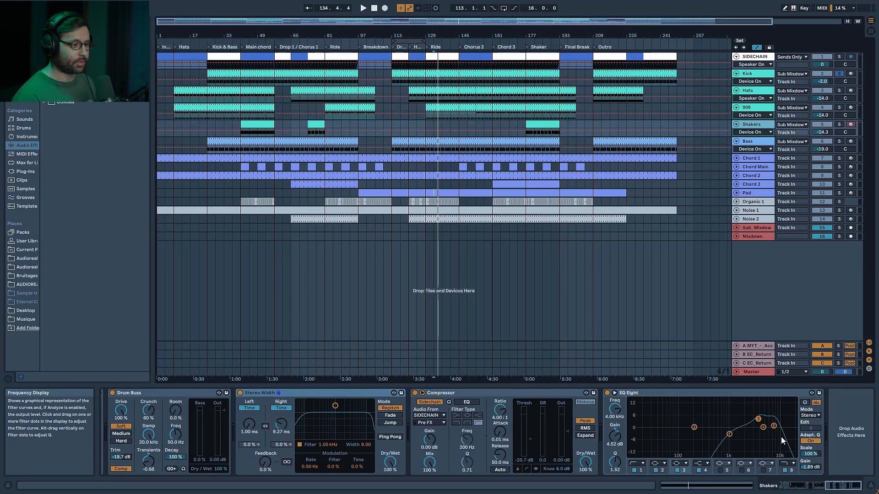
{"action": "left_click", "coordinate": [798, 486]}
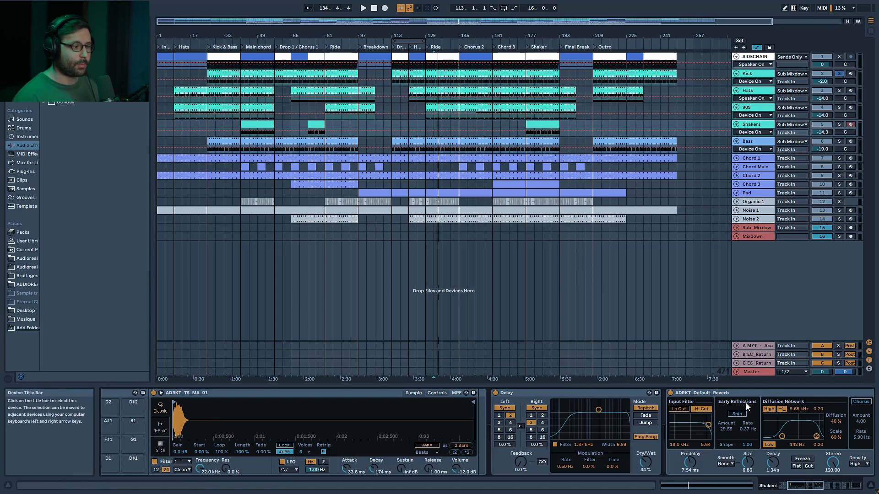
{"action": "left_click", "coordinate": [756, 392]}
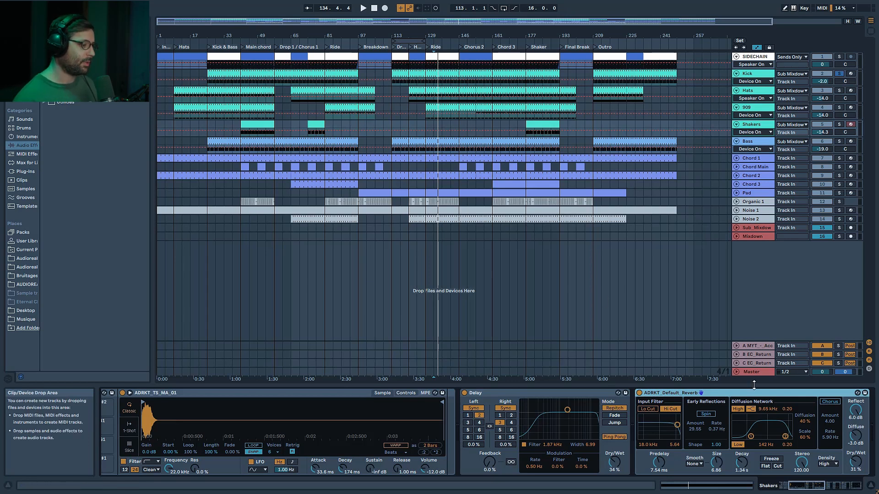
{"action": "left_click_drag", "start_coordinate": [804, 490], "coordinate": [847, 485]}
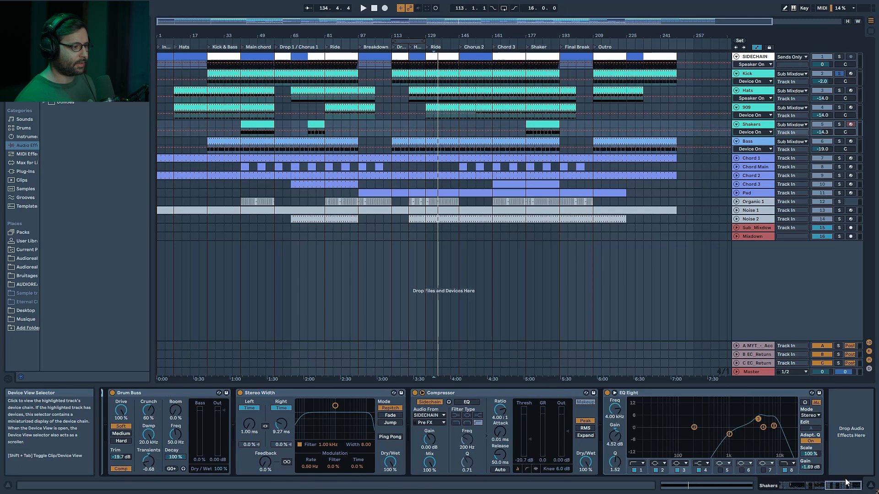
Inspect the Bass track's sidechain Compressor and the Chord 1 device chain through to its Auto Filter
{"action": "left_click", "coordinate": [756, 141]}
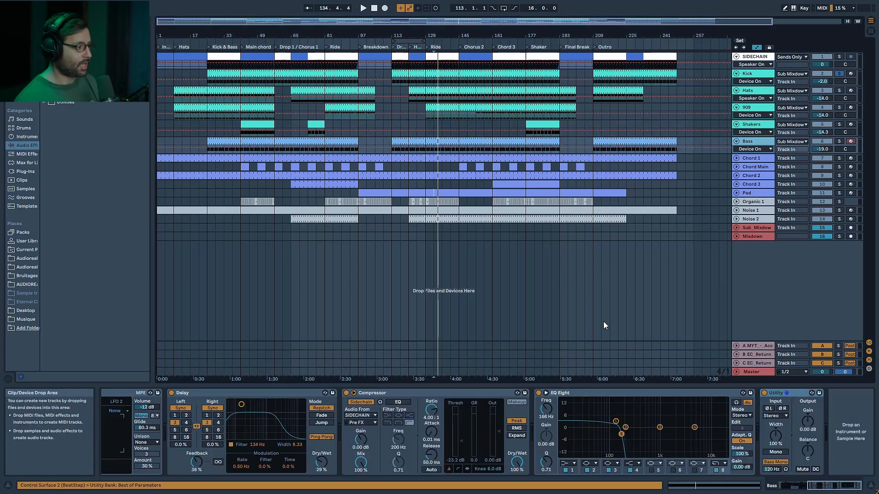
{"action": "left_click", "coordinate": [424, 395]}
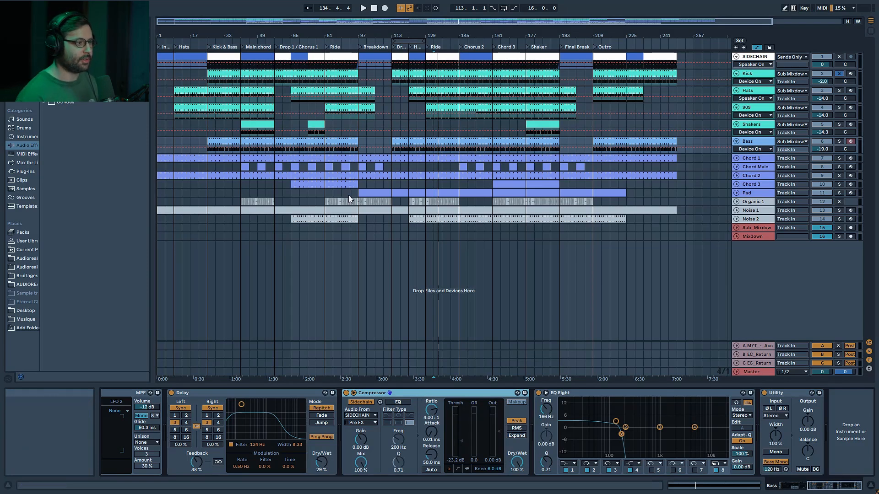
{"action": "left_click", "coordinate": [754, 158]}
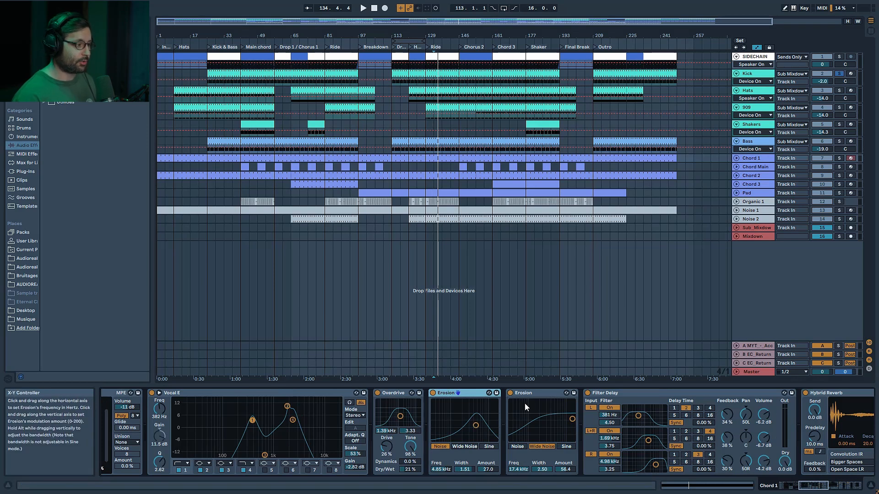
{"action": "left_click", "coordinate": [817, 485]}
{"action": "left_click_drag", "start_coordinate": [835, 490], "coordinate": [851, 490]}
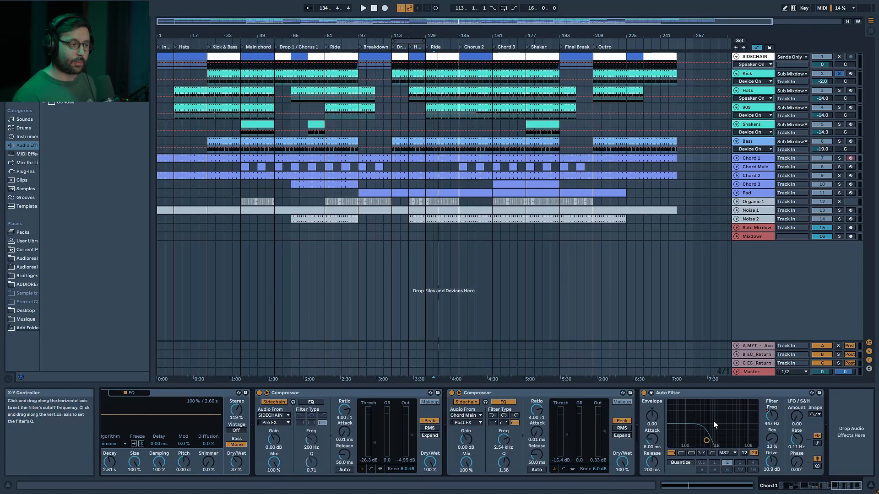
Display the device chain of the track below Chord 1 and those of Noise 1 and Noise 2
{"action": "key", "text": "Down"}
{"action": "left_click_drag", "start_coordinate": [800, 486], "coordinate": [842, 486]}
{"action": "left_click", "coordinate": [765, 208]}
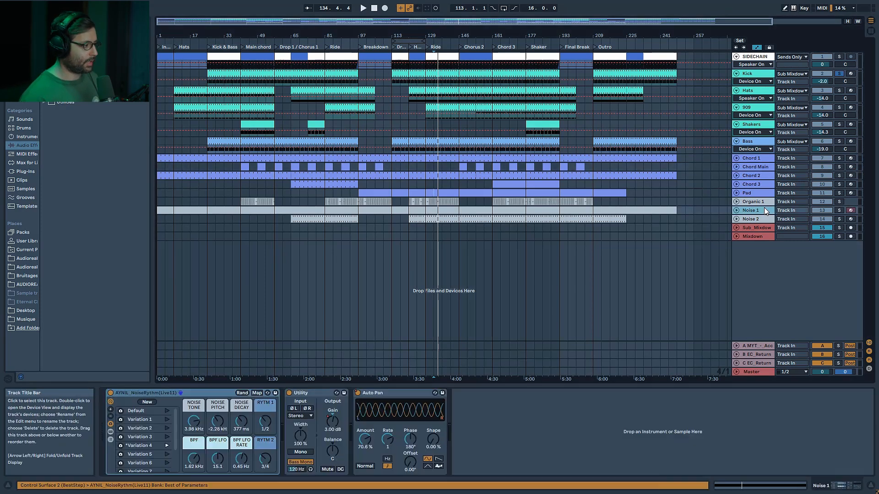
{"action": "left_click", "coordinate": [756, 220]}
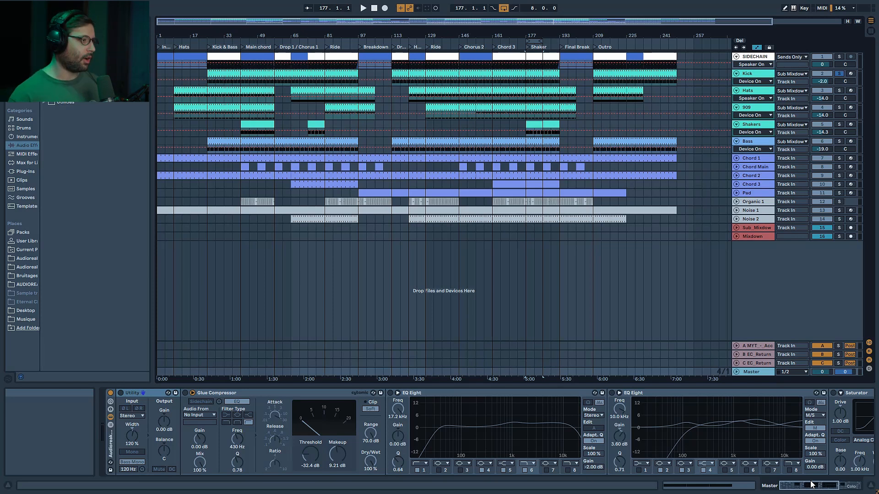
Turn on the Utility in the master chain and audition it over the looped eight bars starting at bar 177
{"action": "left_click", "coordinate": [143, 391]}
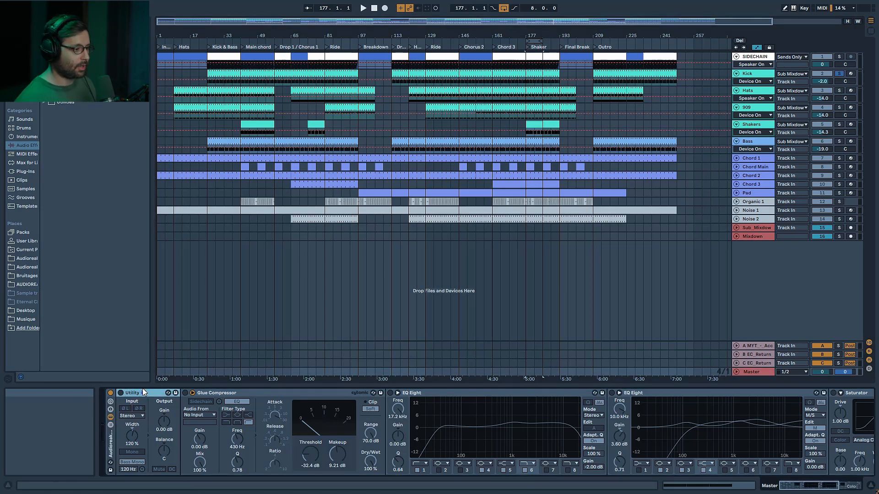
{"action": "key", "text": "space"}
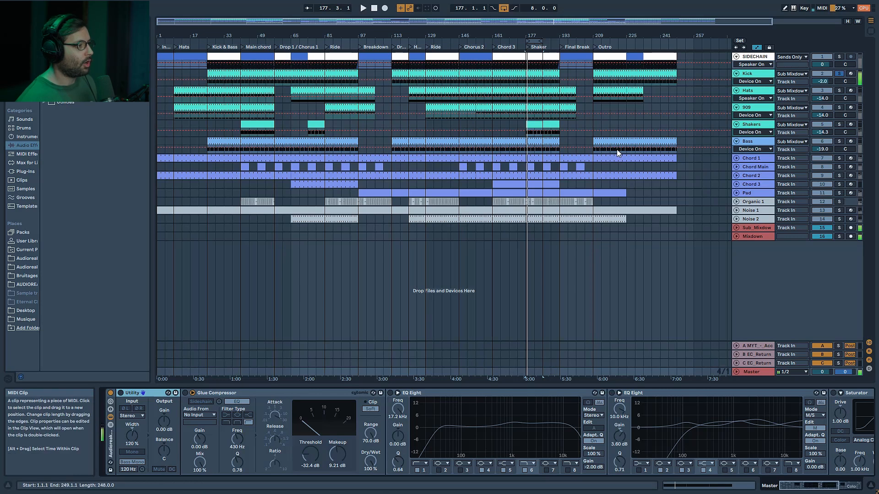
{"action": "left_click", "coordinate": [534, 40]}
{"action": "key", "text": "space"}
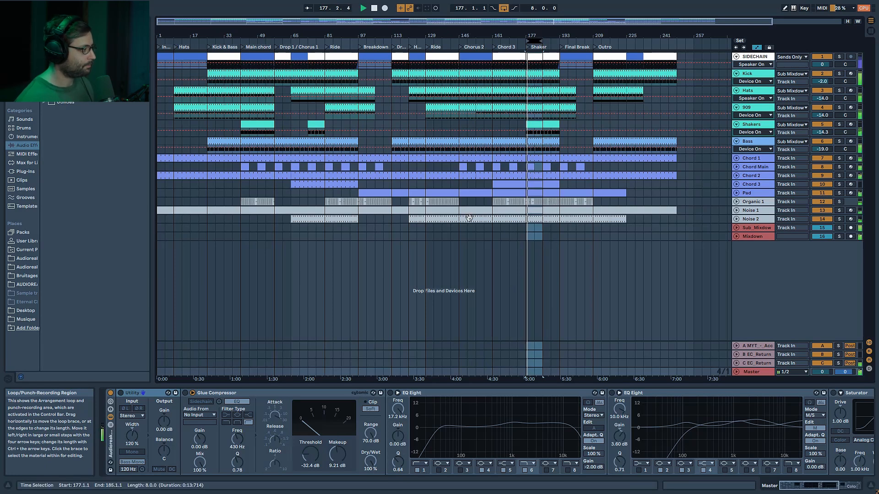
{"action": "left_click", "coordinate": [121, 392]}
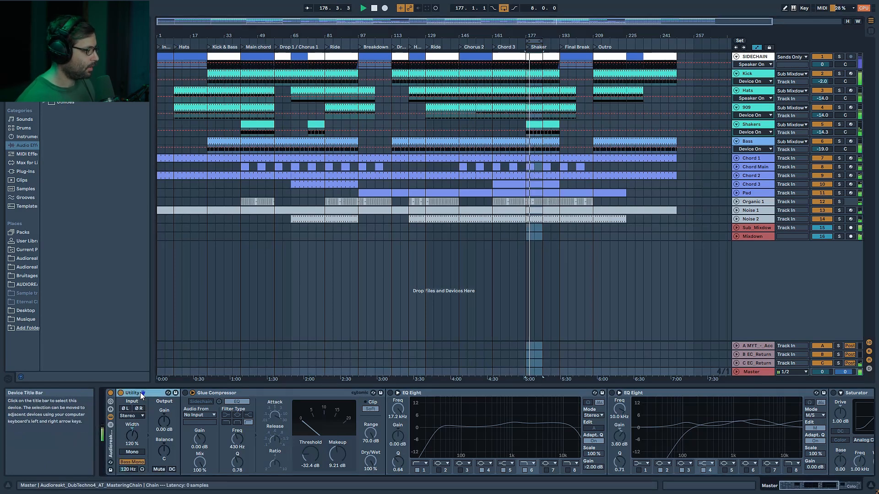
{"action": "key", "text": "space"}
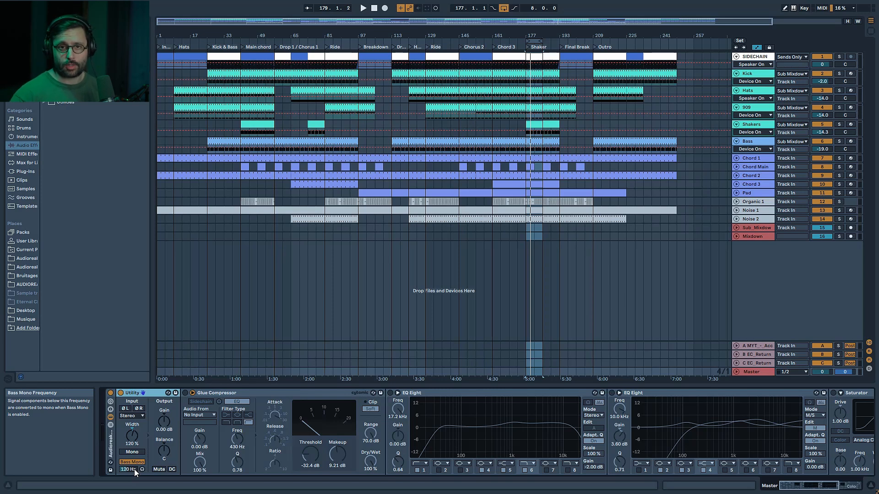
Turn on the Glue Compressor in the master chain and audition the loop through it
{"action": "left_click", "coordinate": [207, 391]}
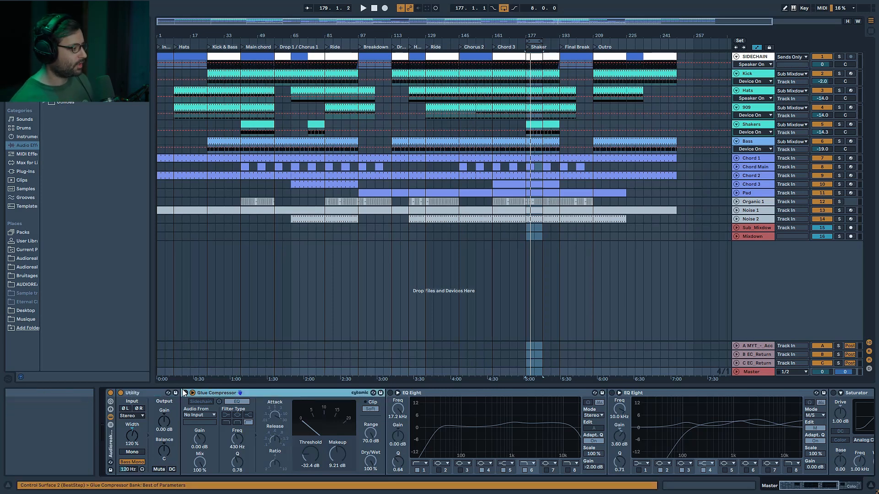
{"action": "left_click", "coordinate": [185, 393]}
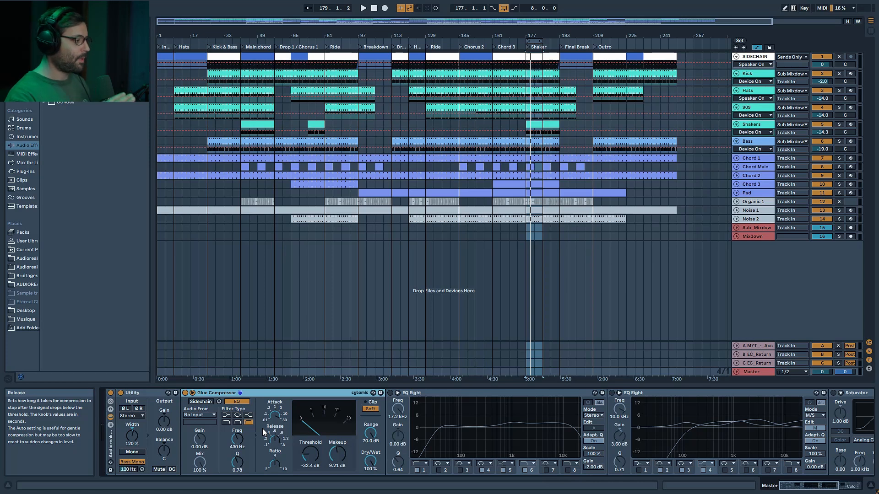
{"action": "key", "text": "space"}
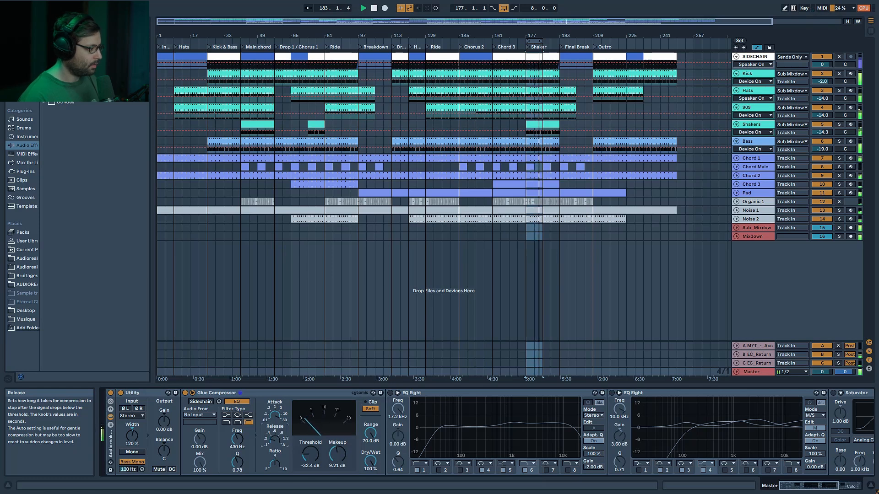
{"action": "key", "text": "space"}
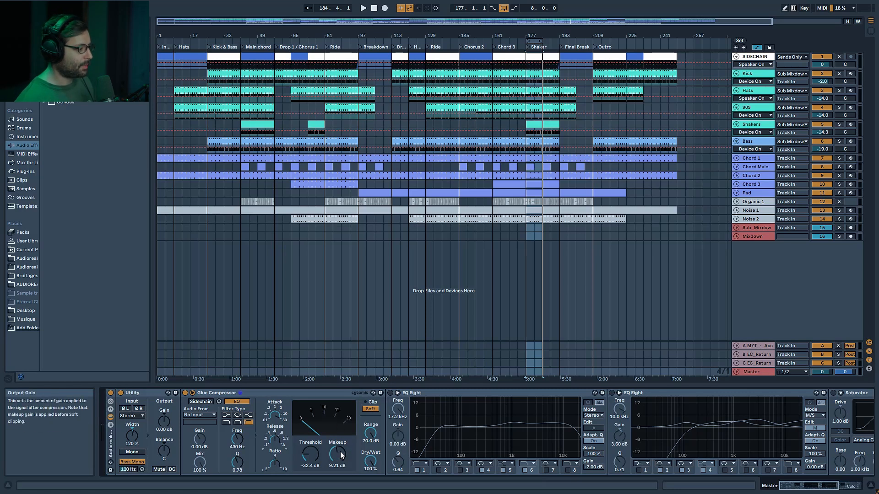
Try the Glue Compressor at 0 dB makeup and -40 dB threshold, and return it to -32.4 dB threshold and 9.21 dB makeup
{"action": "key", "text": "space"}
{"action": "left_click_drag", "start_coordinate": [339, 455], "coordinate": [311, 442]}
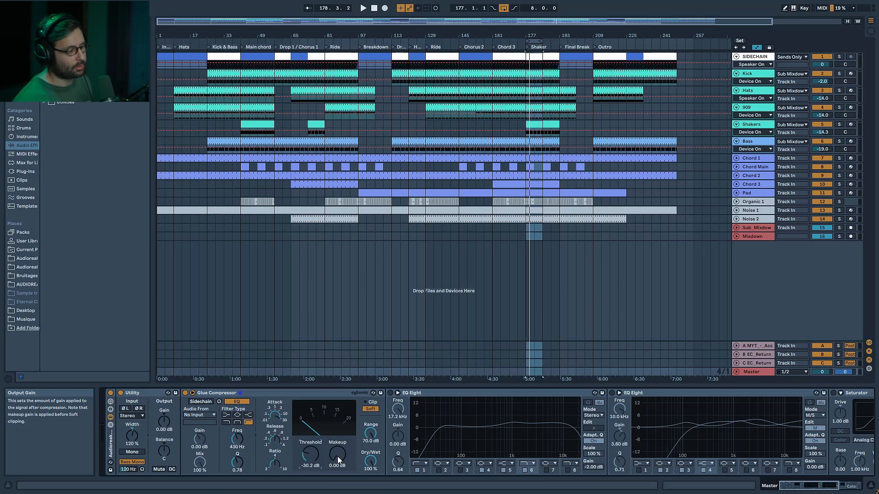
{"action": "key", "text": "ctrl+y"}
{"action": "key", "text": "ctrl+y"}
{"action": "key", "text": "ctrl+y"}
{"action": "key", "text": "ctrl+y"}
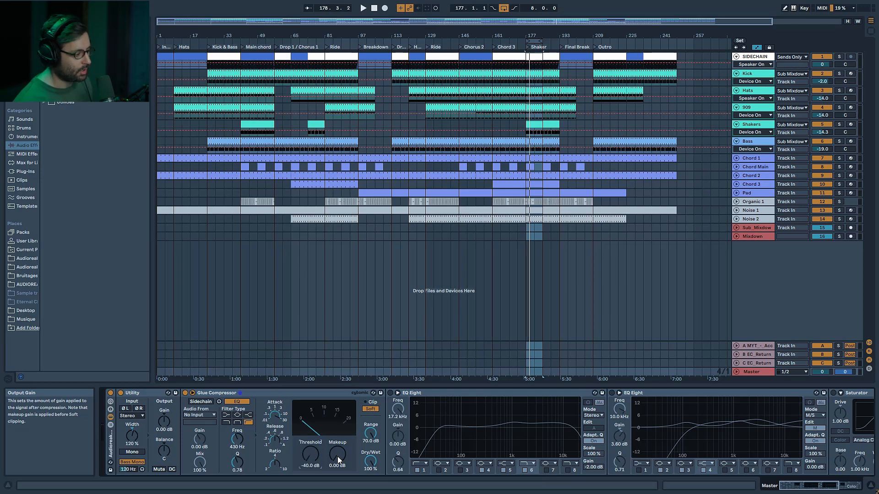
{"action": "key", "text": "space"}
{"action": "left_click", "coordinate": [337, 457]}
{"action": "left_click_drag", "start_coordinate": [337, 457], "coordinate": [337, 414]}
{"action": "key", "text": "space"}
Turn on the first EQ Eight in the master chain and audition its low-cut band 1 during loop playback
{"action": "left_click", "coordinate": [418, 403]}
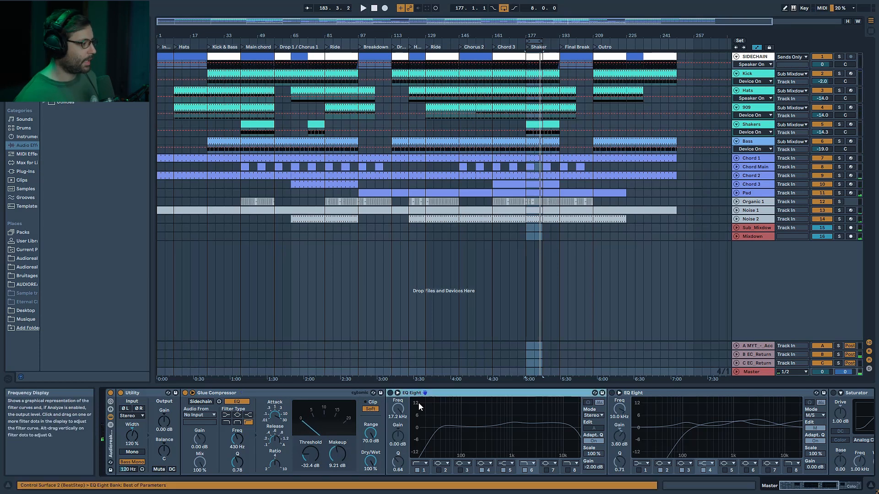
{"action": "left_click", "coordinate": [389, 393]}
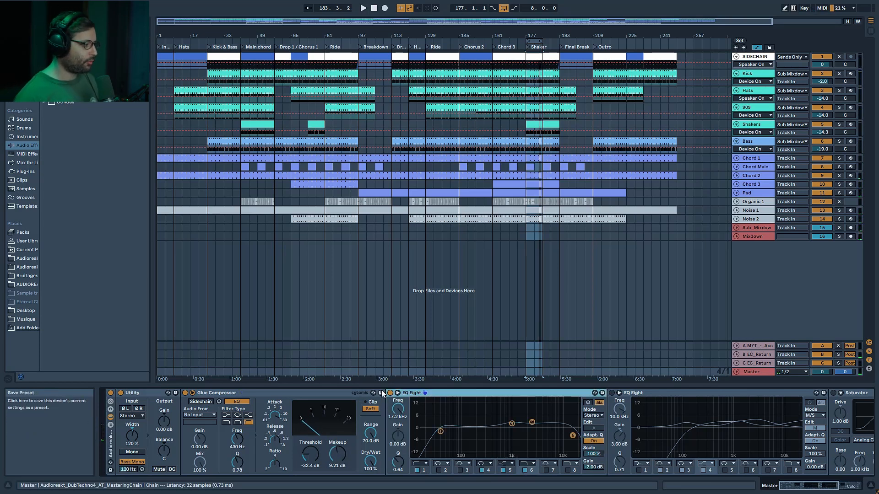
{"action": "left_click", "coordinate": [421, 467]}
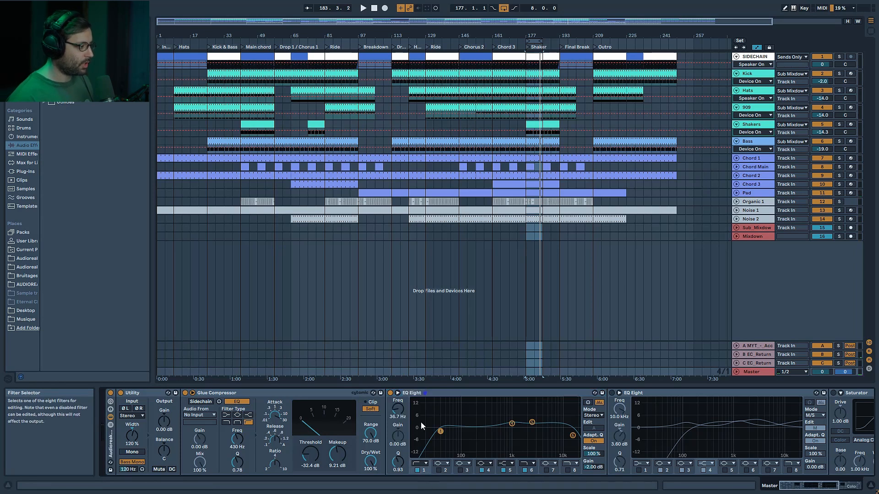
{"action": "key", "text": "space"}
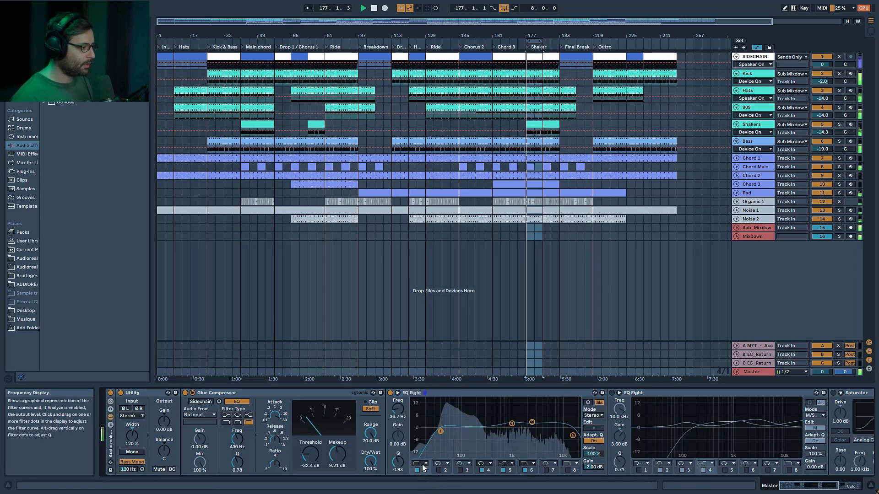
{"action": "left_click", "coordinate": [416, 471]}
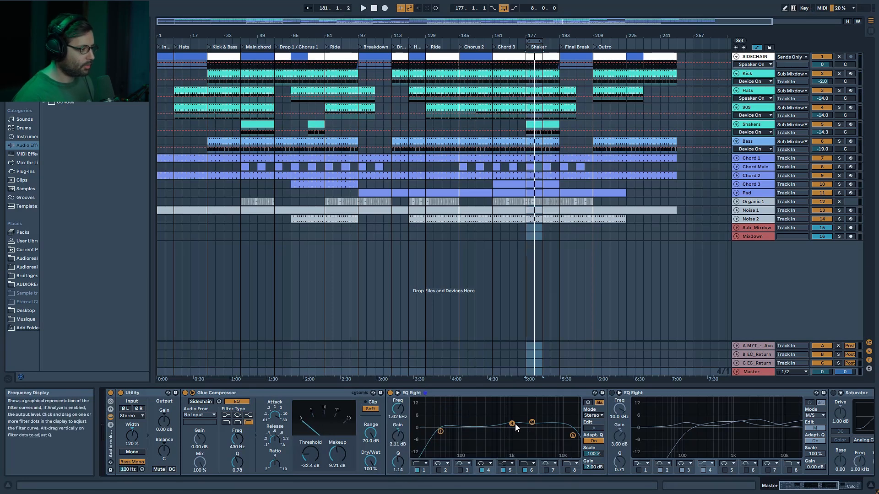
Compare the loop with bands 4 and 5 of the first master EQ Eight switched off and back on
{"action": "left_click", "coordinate": [531, 423]}
{"action": "left_click", "coordinate": [483, 470]}
{"action": "key", "text": "space"}
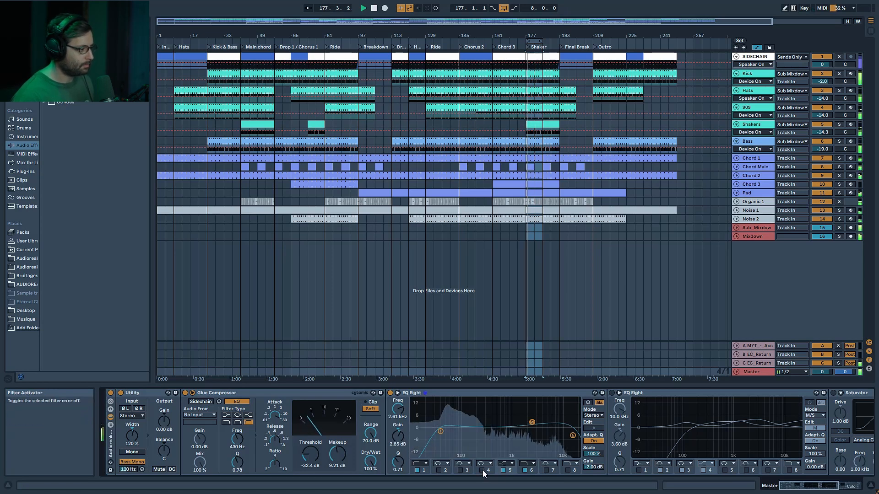
{"action": "left_click", "coordinate": [482, 471]}
{"action": "left_click", "coordinate": [505, 471]}
{"action": "left_click", "coordinate": [505, 470]}
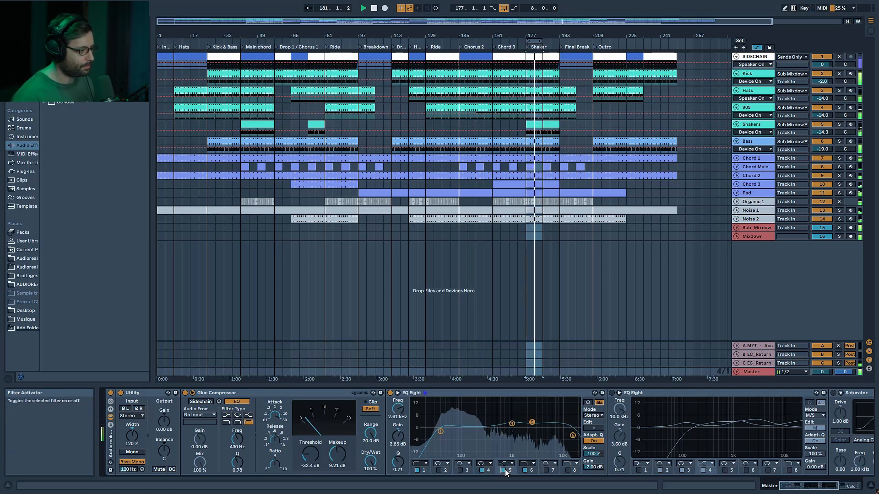
Check band 6 of the first master EQ Eight, and turn on the second EQ Eight to review its side and mid bands
{"action": "left_click", "coordinate": [531, 471]}
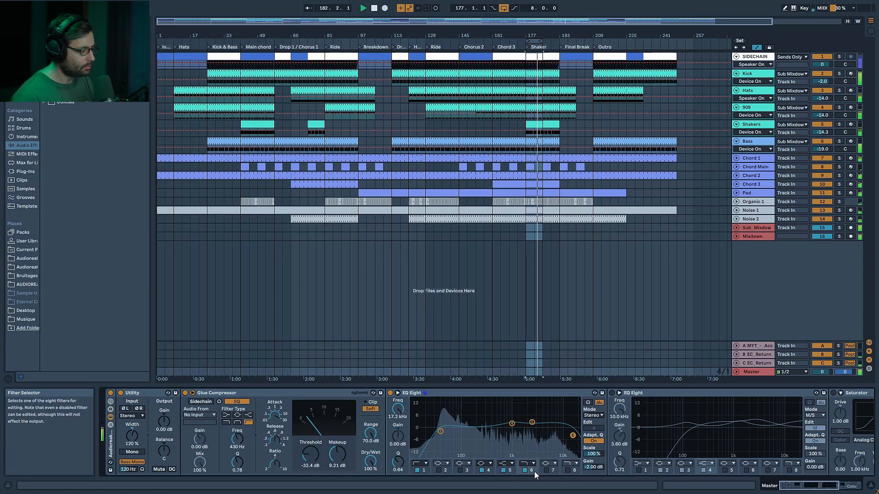
{"action": "scroll", "coordinate": [432, 394], "scroll_direction": "right", "scroll_amount": 5}
{"action": "left_click", "coordinate": [439, 393]}
{"action": "left_click", "coordinate": [648, 430]}
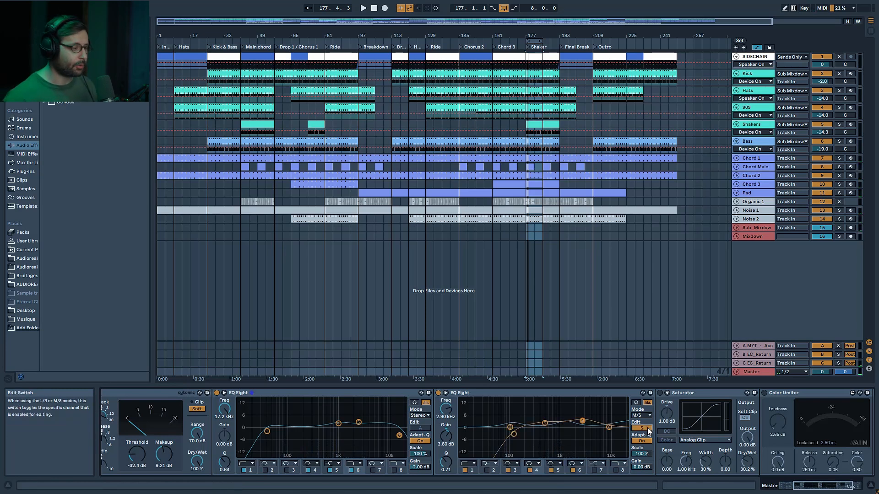
{"action": "left_click", "coordinate": [648, 430]}
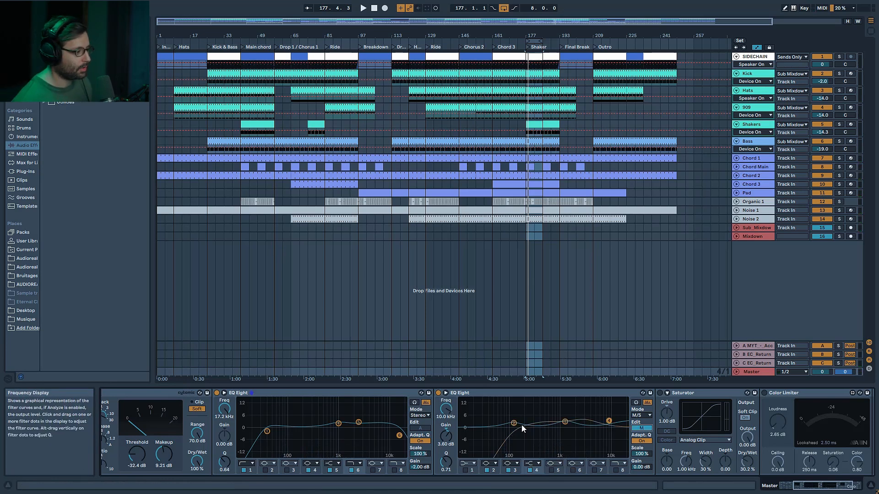
{"action": "left_click", "coordinate": [564, 422]}
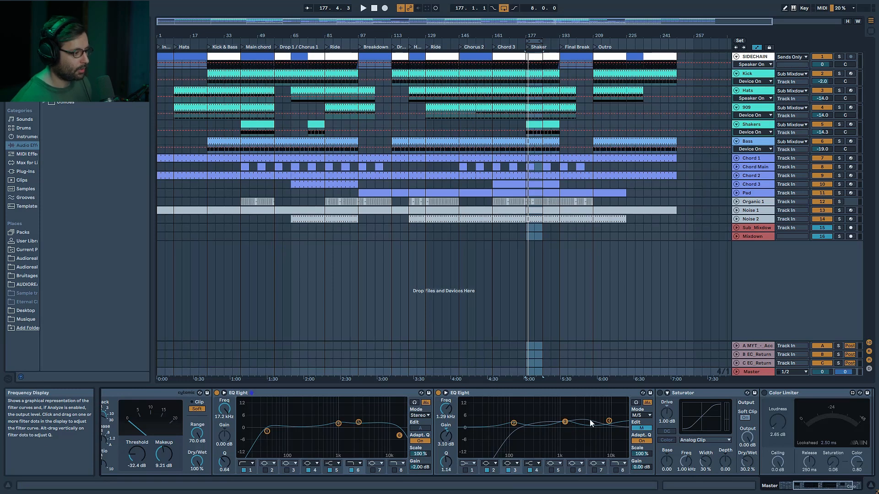
{"action": "left_click", "coordinate": [609, 421]}
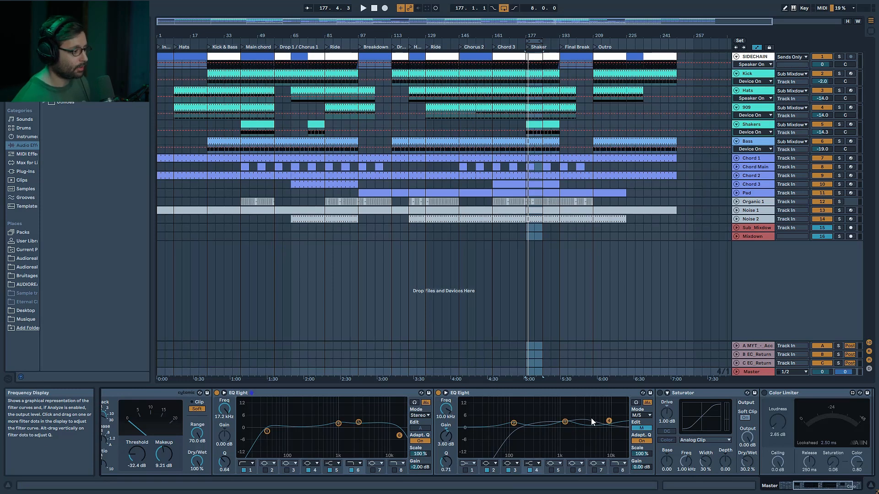
Compare the playing loop with mid bands 3 and 4 of the second master EQ Eight switched off and back on
{"action": "key", "text": "space"}
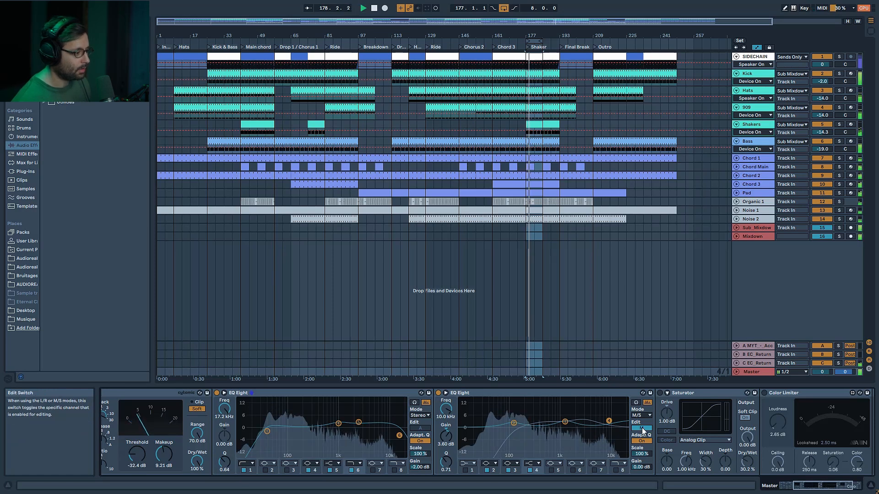
{"action": "left_click", "coordinate": [530, 469]}
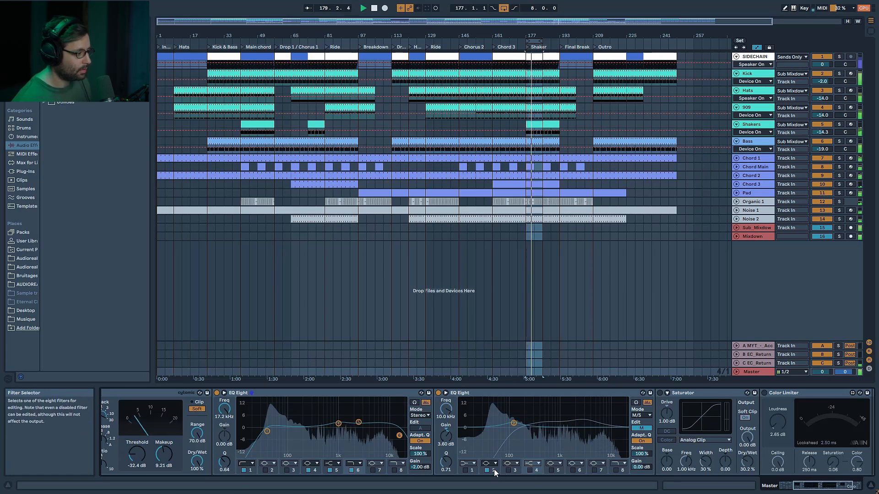
{"action": "left_click", "coordinate": [508, 471]}
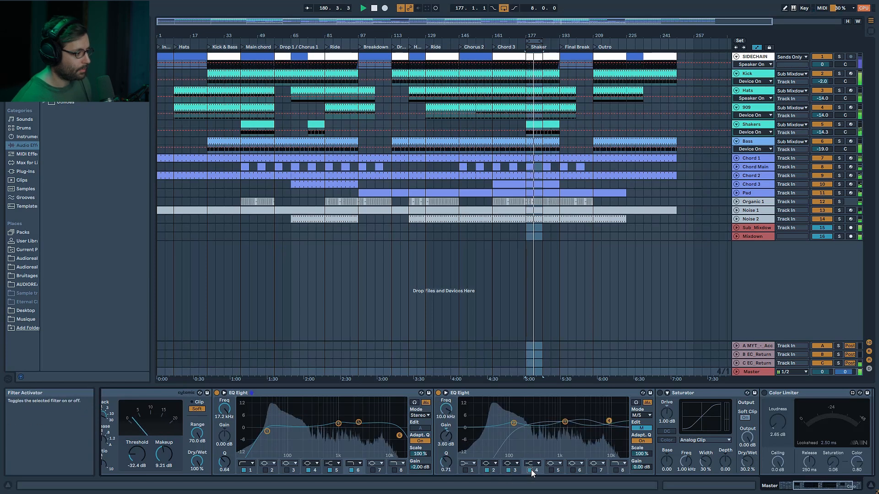
Show the side curve of the second master EQ Eight and compare the loop with the device bypassed and active
{"action": "left_click", "coordinate": [642, 428]}
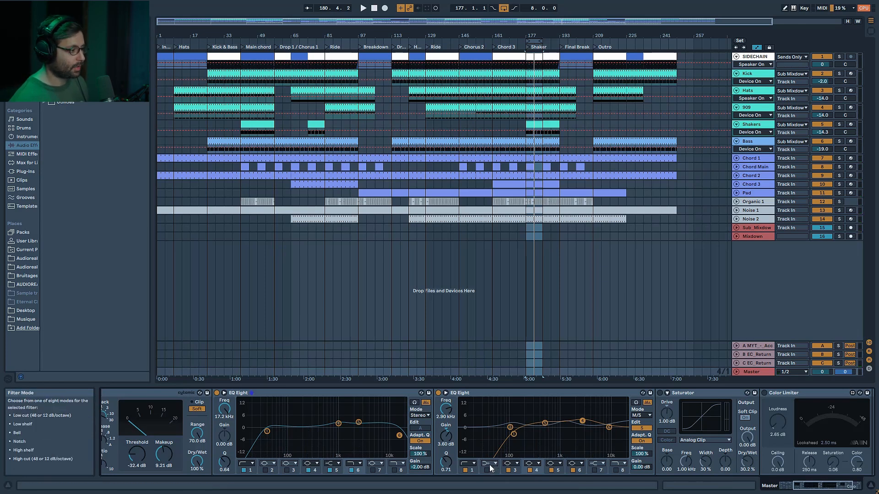
{"action": "key", "text": "space"}
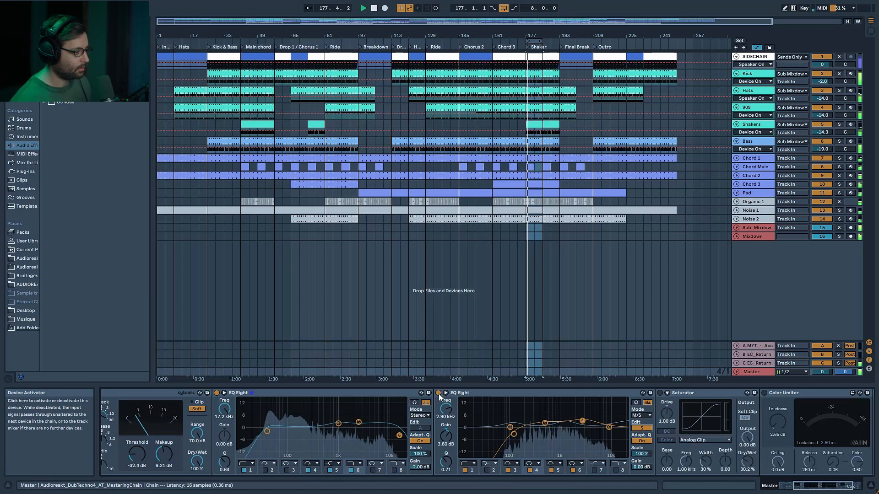
{"action": "left_click", "coordinate": [438, 393]}
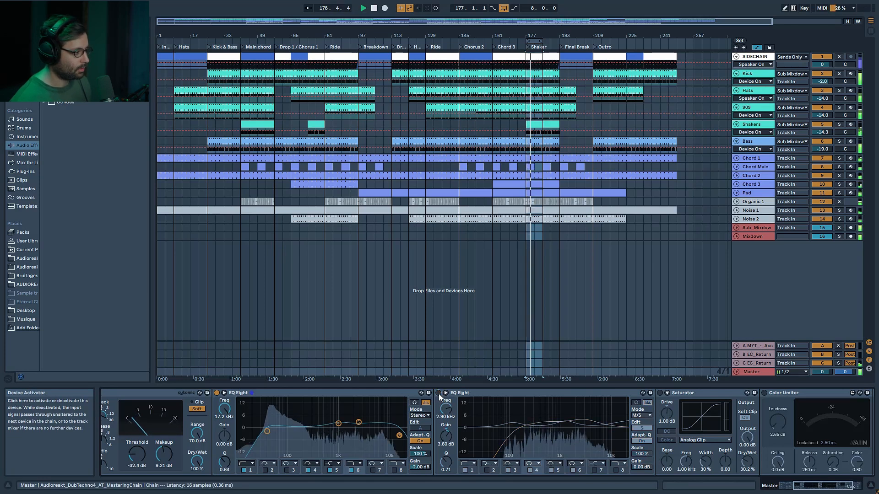
{"action": "left_click", "coordinate": [438, 393]}
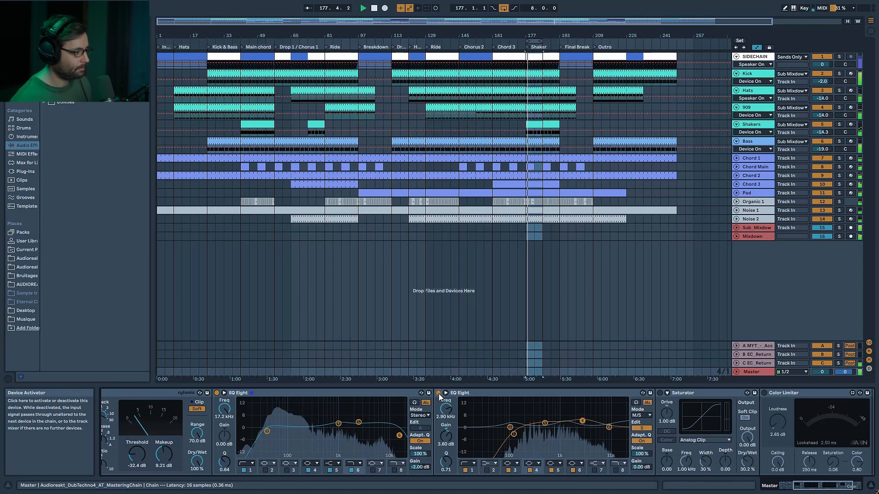
{"action": "key", "text": "space"}
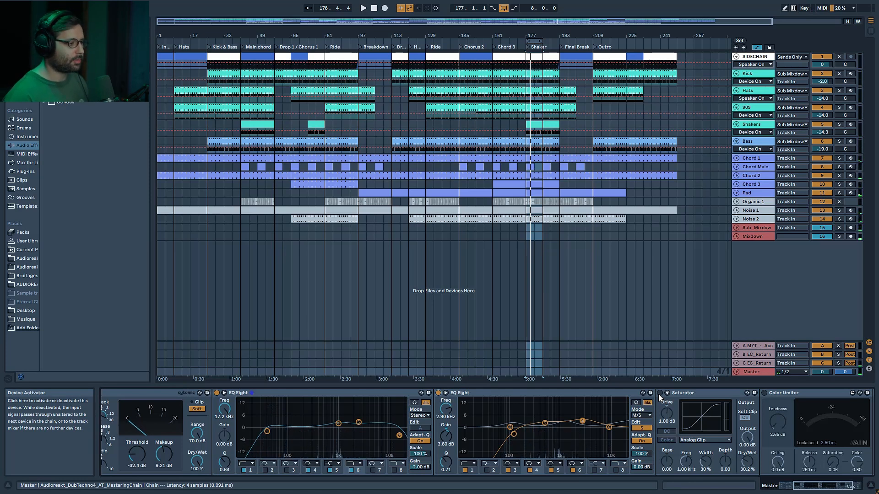
Turn on the Saturator in the master chain and compare the loop with it bypassed and active
{"action": "left_click", "coordinate": [659, 393]}
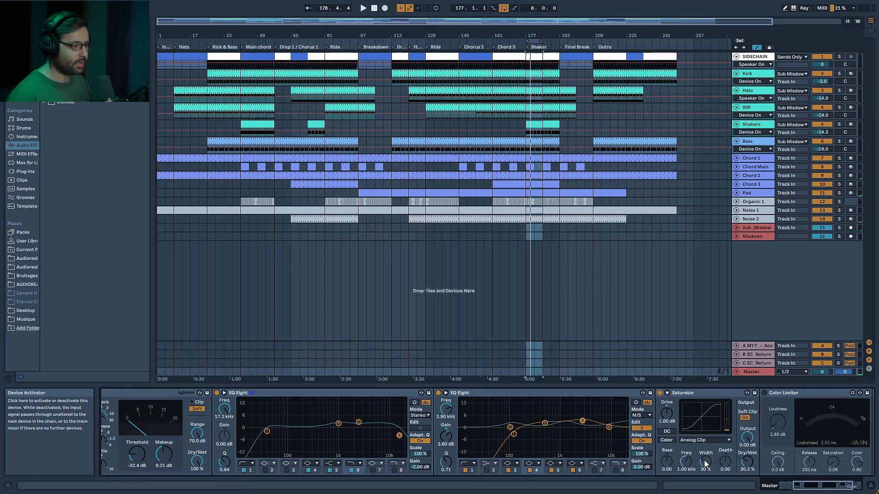
{"action": "key", "text": "space"}
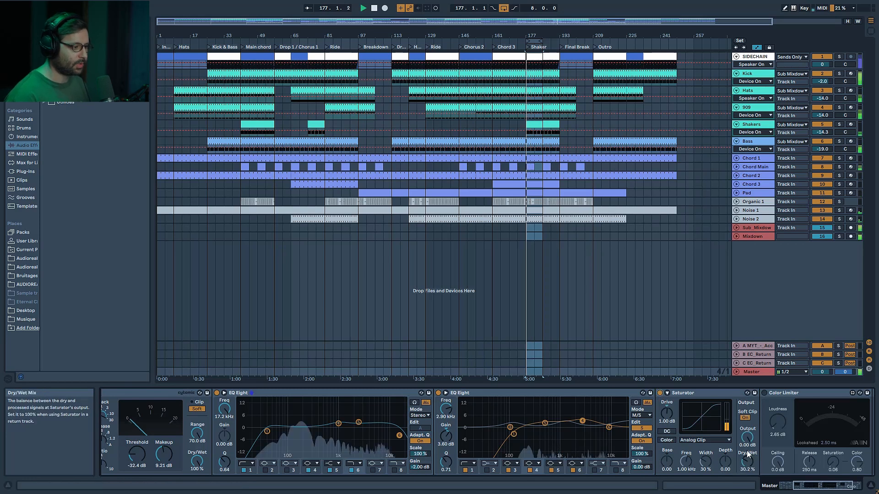
{"action": "left_click", "coordinate": [660, 393]}
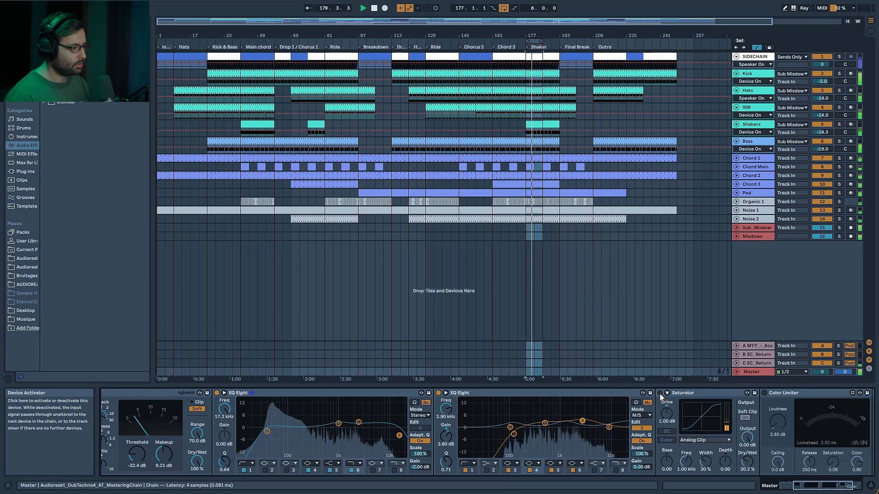
{"action": "left_click", "coordinate": [660, 393]}
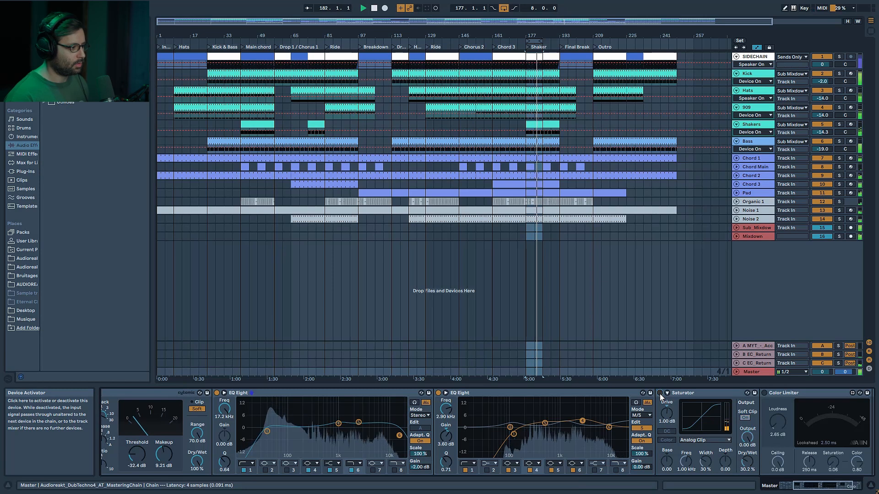
{"action": "left_click_drag", "start_coordinate": [834, 486], "coordinate": [850, 486]}
{"action": "key", "text": "space"}
Turn on the Color Limiter in the master chain and compare the loop with it repeatedly bypassed and reactivated
{"action": "left_click", "coordinate": [668, 395]}
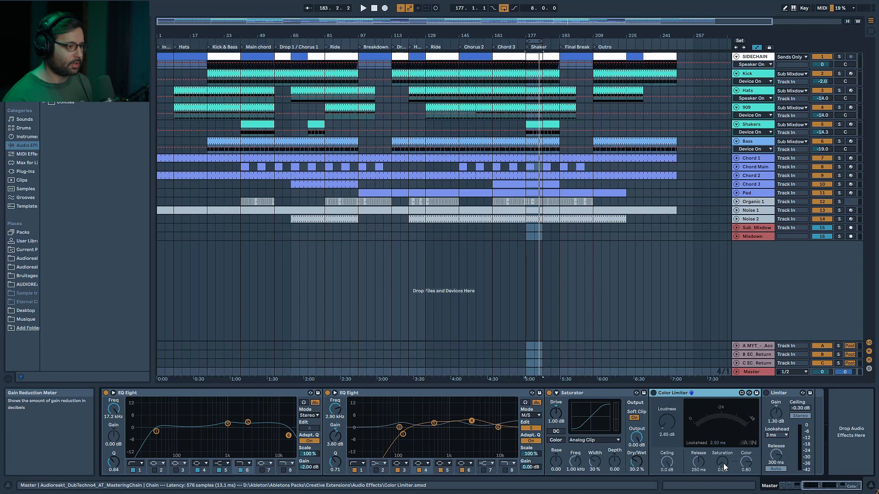
{"action": "left_click", "coordinate": [653, 392]}
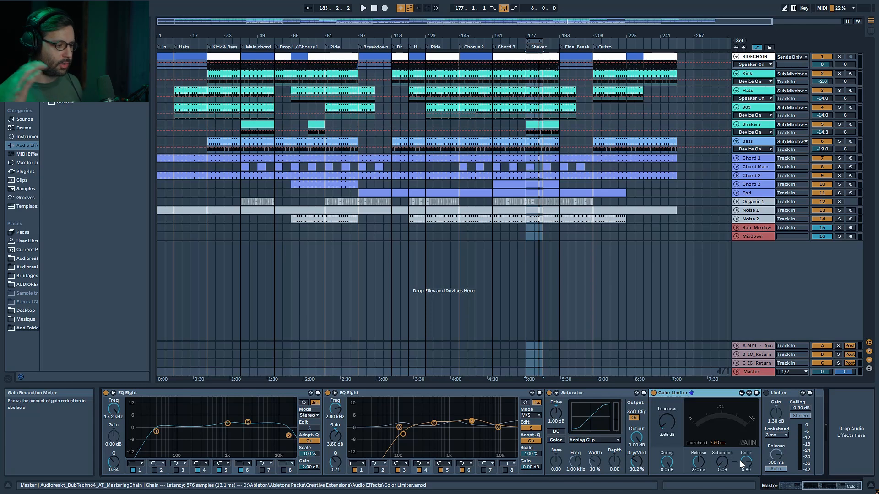
{"action": "key", "text": "space"}
{"action": "left_click", "coordinate": [654, 392]}
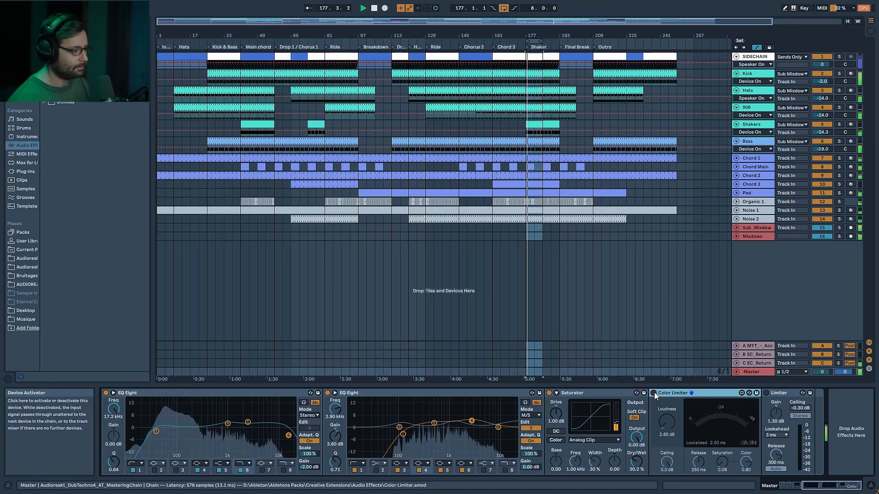
{"action": "left_click", "coordinate": [653, 393]}
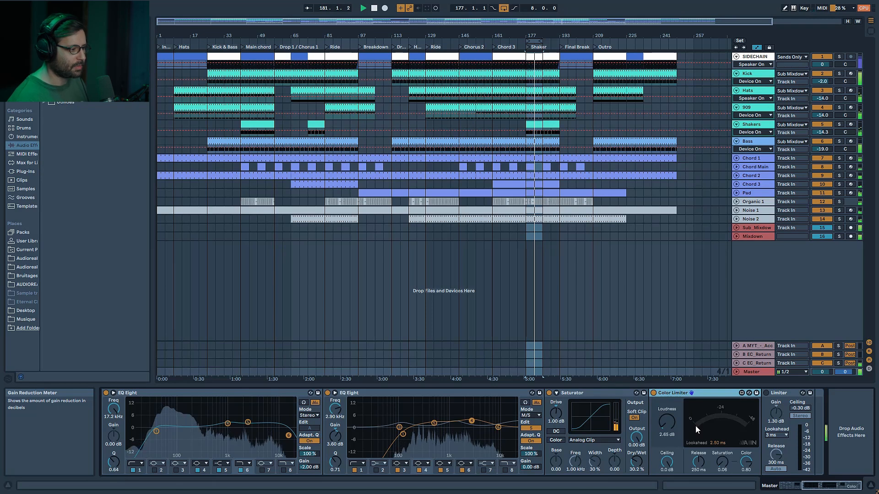
{"action": "left_click", "coordinate": [654, 393]}
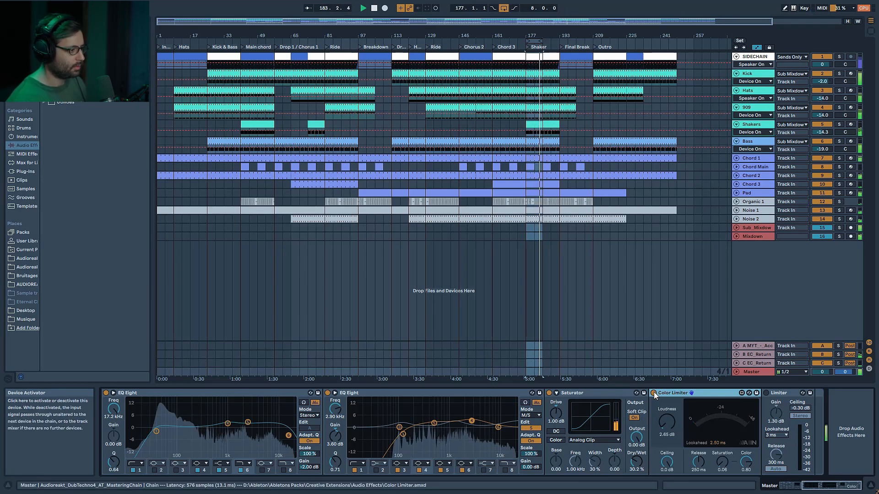
{"action": "left_click", "coordinate": [653, 393]}
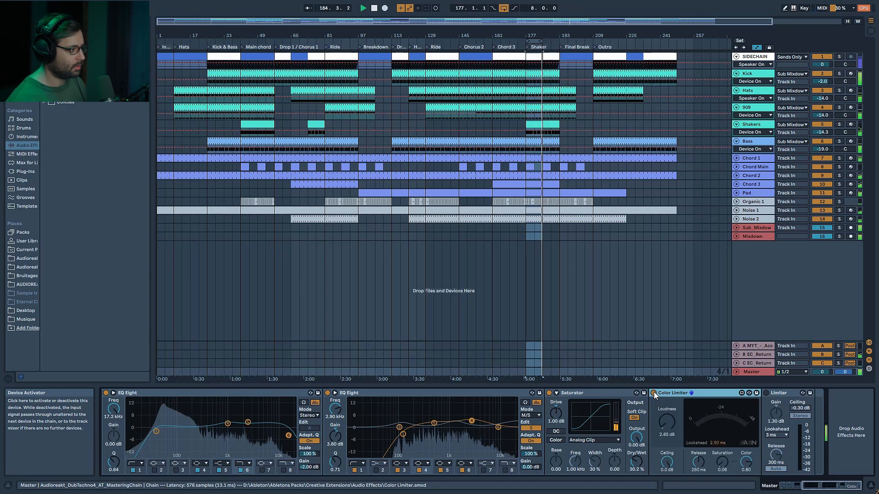
{"action": "left_click", "coordinate": [653, 392]}
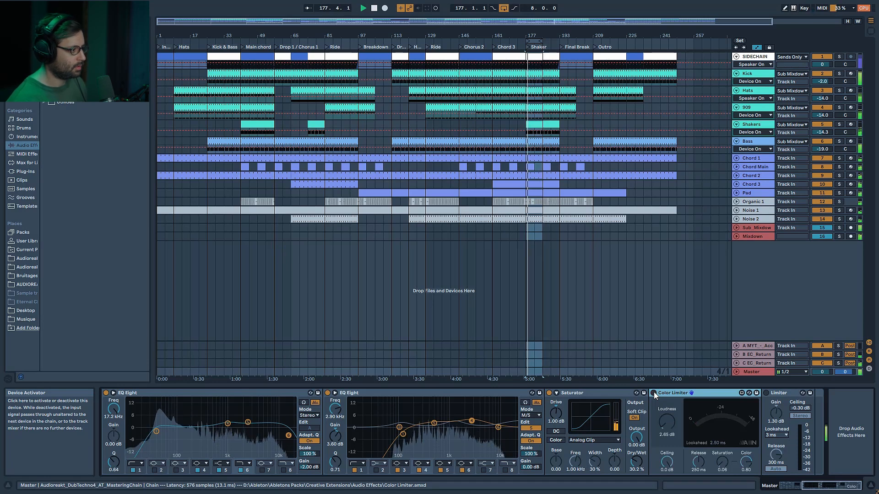
{"action": "left_click", "coordinate": [653, 393]}
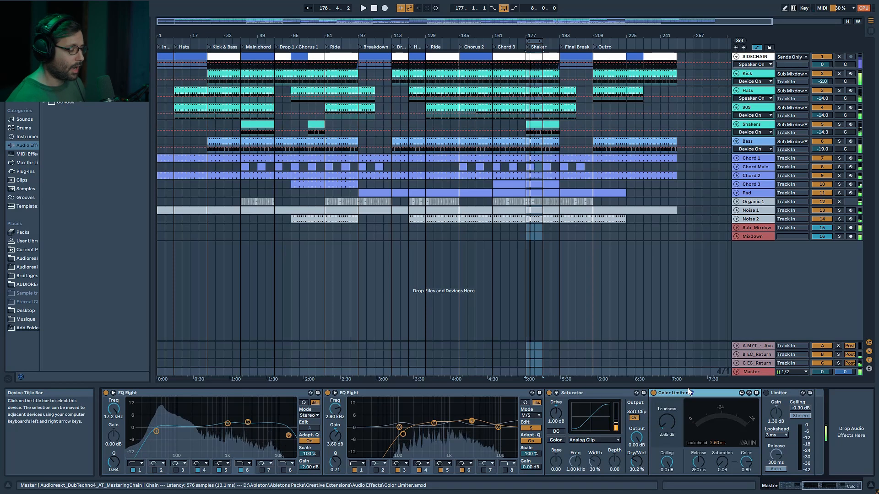
Turn on the Limiter at the end of the master chain and compare the loop with it bypassed and active
{"action": "left_click", "coordinate": [762, 396]}
{"action": "left_click", "coordinate": [765, 393]}
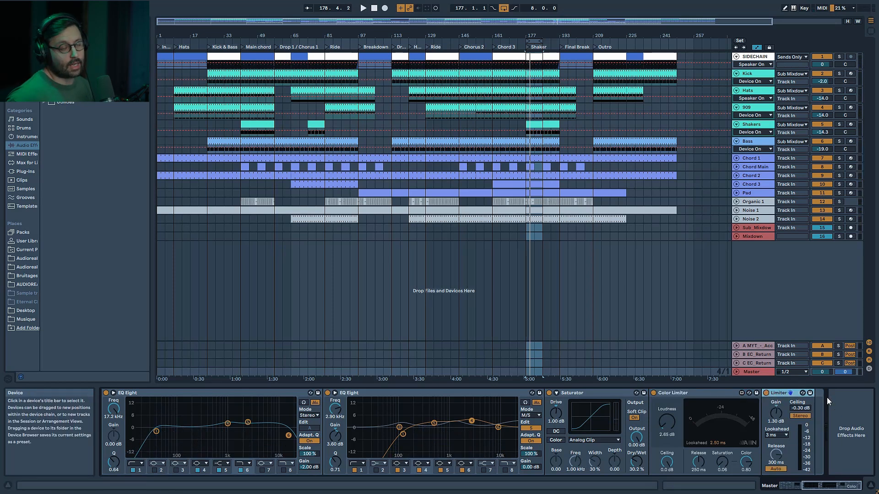
{"action": "key", "text": "space"}
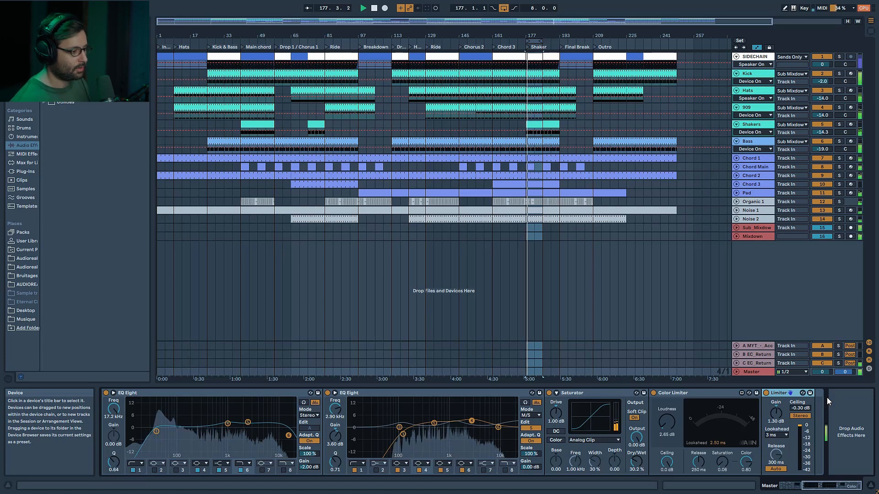
{"action": "left_click", "coordinate": [766, 394]}
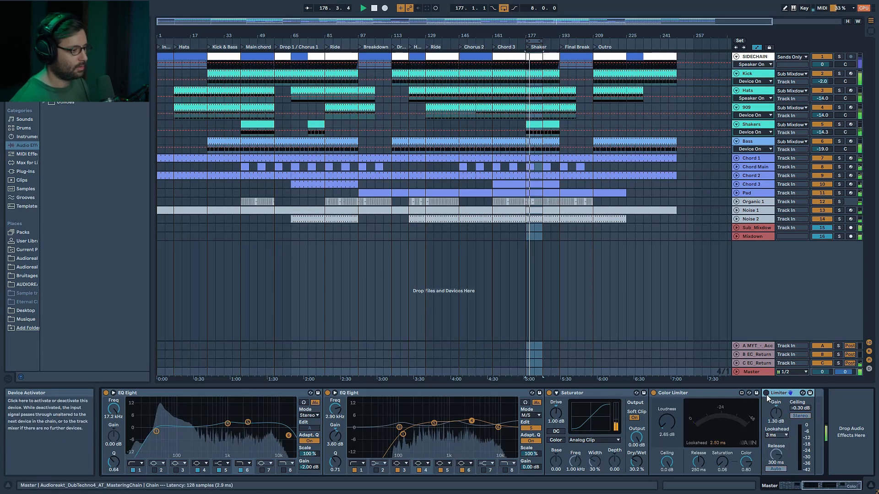
{"action": "left_click", "coordinate": [766, 394]}
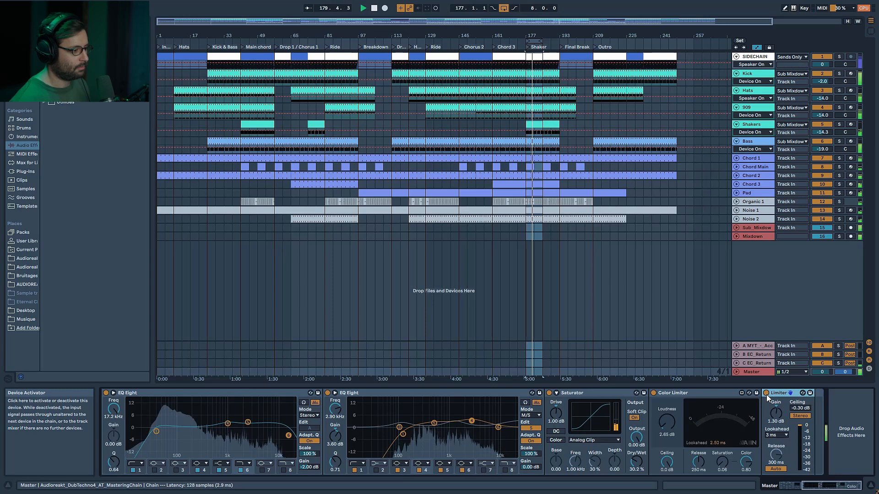
Show the mastering rack's macro controls and compare the loop with the whole rack switched off and back on
{"action": "left_click_drag", "start_coordinate": [831, 486], "coordinate": [803, 486]}
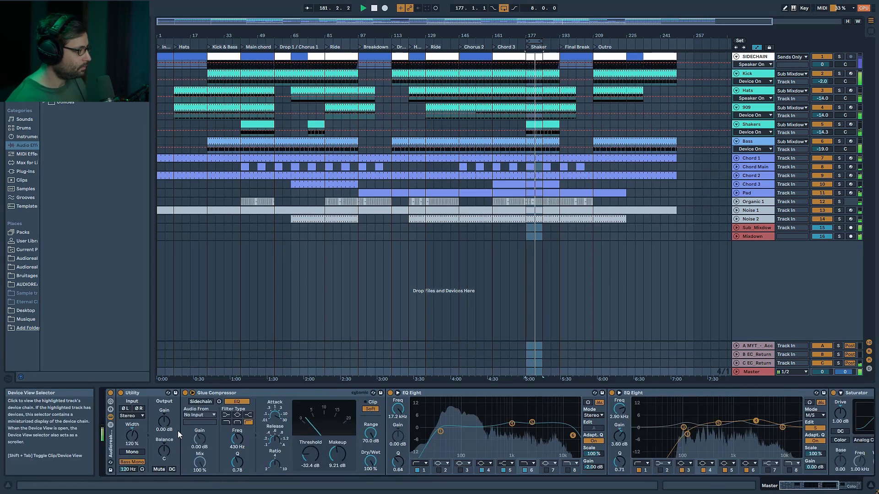
{"action": "left_click", "coordinate": [111, 402]}
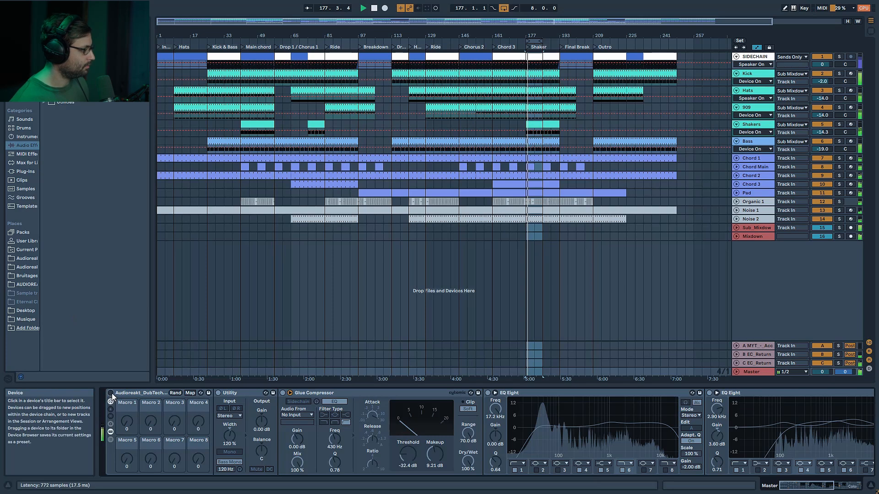
{"action": "left_click", "coordinate": [111, 392]}
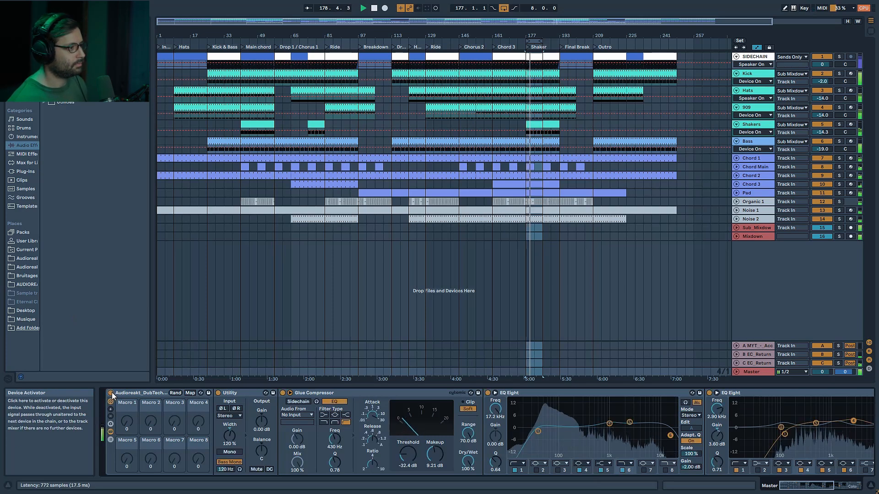